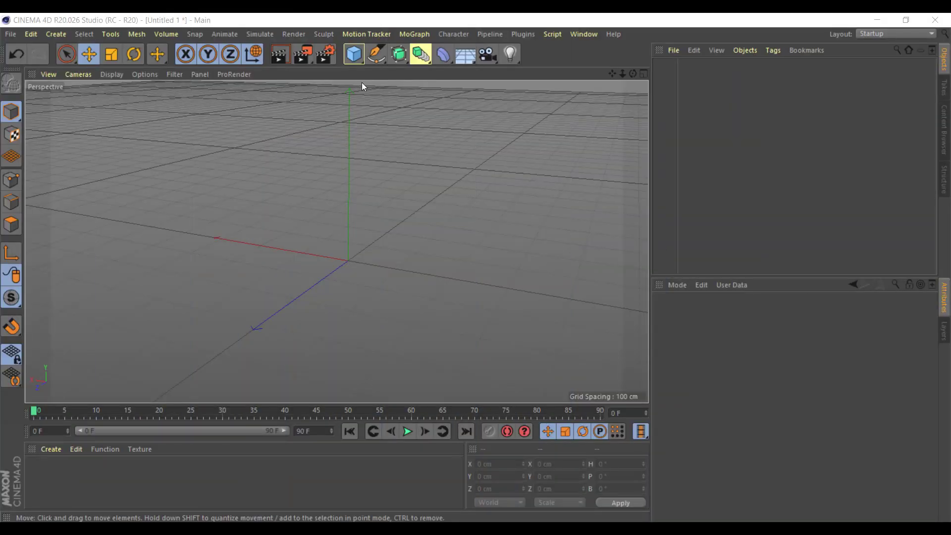
Add a cylinder and enlarge it to about 149 cm radius and 356 cm height
{"action": "left_click", "coordinate": [353, 53]}
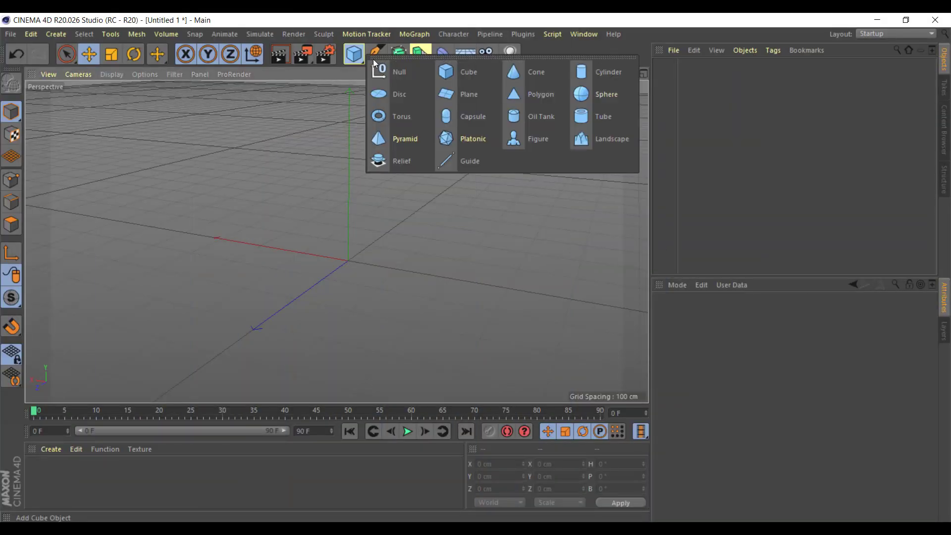
{"action": "left_click", "coordinate": [571, 78]}
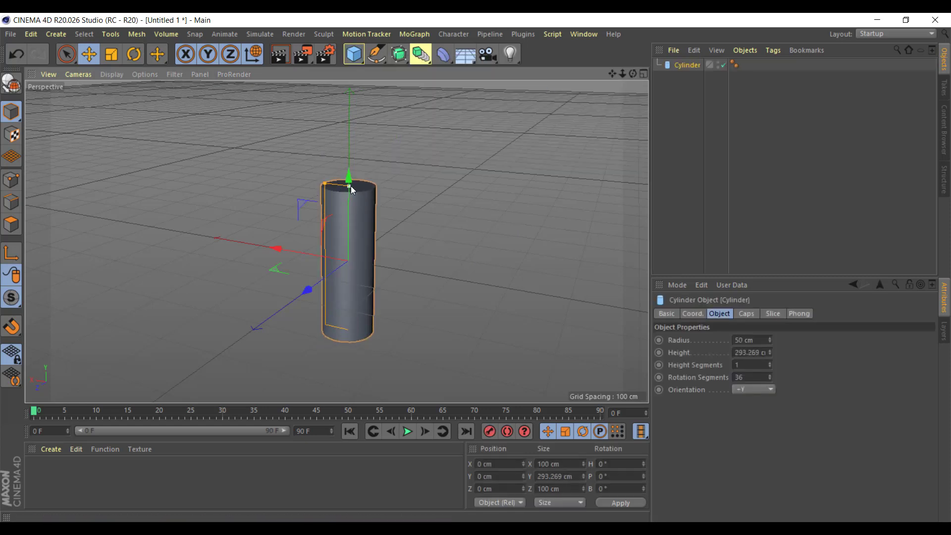
{"action": "middle_click_drag", "start_coordinate": [317, 260], "coordinate": [313, 287], "text": "alt"}
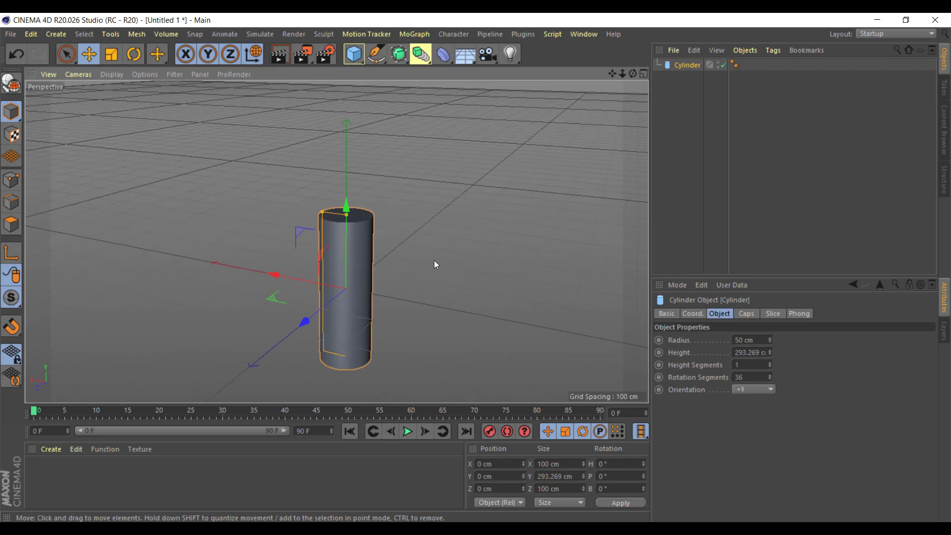
{"action": "mouse_move", "coordinate": [435, 265]}
{"action": "left_mouse_down", "text": "alt"}
{"action": "mouse_move", "coordinate": [201, 254]}
{"action": "mouse_move", "coordinate": [233, 261]}
{"action": "left_mouse_up", "text": "alt"}
{"action": "left_click_drag", "start_coordinate": [361, 221], "coordinate": [421, 218]}
{"action": "mouse_move", "coordinate": [334, 219]}
{"action": "left_mouse_down"}
{"action": "mouse_move", "coordinate": [333, 118]}
{"action": "mouse_move", "coordinate": [334, 239]}
{"action": "left_mouse_up"}
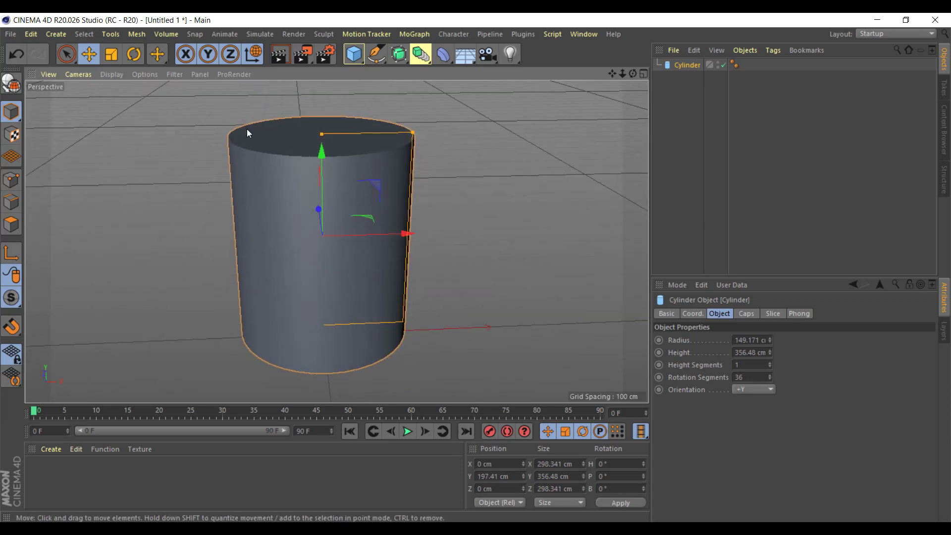
Raise the cylinder along Y to about 185 cm so it sits above the floor
{"action": "mouse_move", "coordinate": [373, 145]}
{"action": "left_mouse_down", "text": "alt"}
{"action": "mouse_move", "coordinate": [438, 238]}
{"action": "mouse_move", "coordinate": [425, 221]}
{"action": "mouse_move", "coordinate": [439, 208]}
{"action": "mouse_move", "coordinate": [422, 132]}
{"action": "left_mouse_up", "text": "alt"}
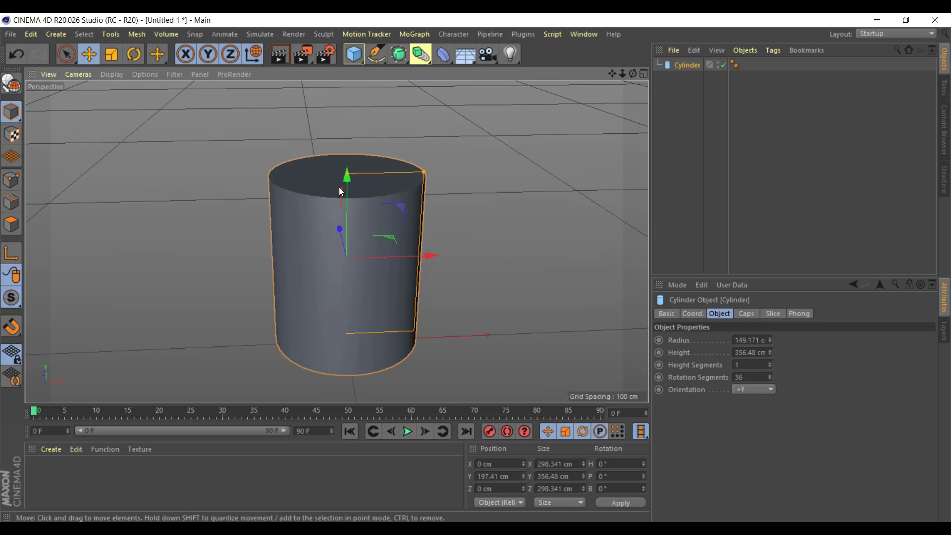
{"action": "mouse_move", "coordinate": [346, 184]}
{"action": "left_mouse_down"}
{"action": "mouse_move", "coordinate": [350, 173]}
{"action": "mouse_move", "coordinate": [449, 254]}
{"action": "mouse_move", "coordinate": [461, 197]}
{"action": "left_mouse_up"}
{"action": "mouse_move", "coordinate": [344, 198]}
{"action": "left_mouse_down"}
{"action": "mouse_move", "coordinate": [504, 221]}
{"action": "mouse_move", "coordinate": [481, 269]}
{"action": "mouse_move", "coordinate": [483, 257]}
{"action": "left_mouse_up"}
{"action": "left_click", "coordinate": [114, 74]}
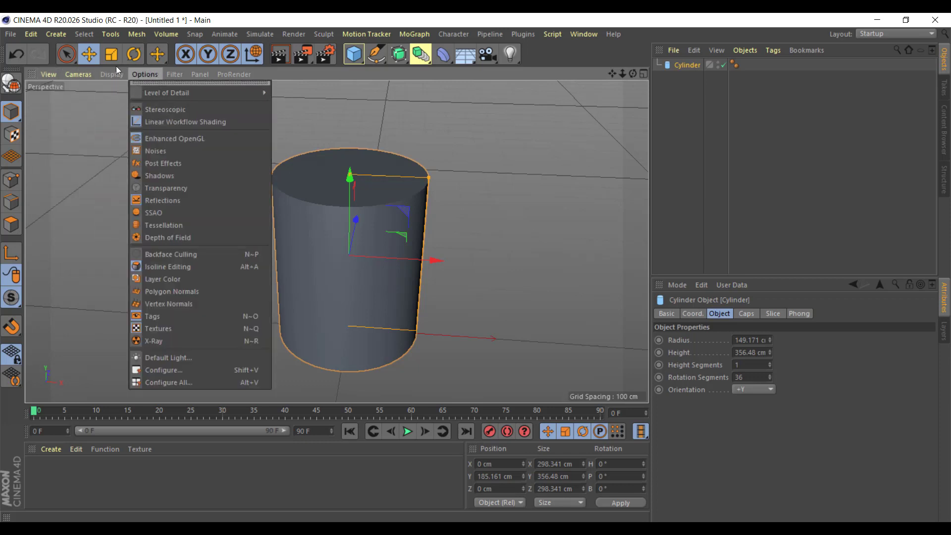
Display Gouraud Shading (Lines) and set the cylinder's rotation segments to 8
{"action": "mouse_move", "coordinate": [111, 74]}
{"action": "left_click", "coordinate": [127, 105]}
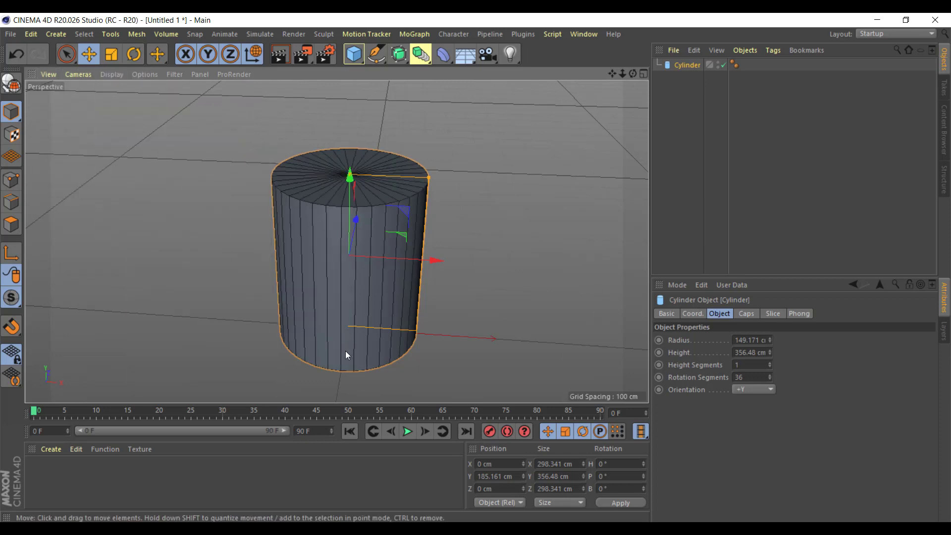
{"action": "double_click", "coordinate": [753, 375]}
{"action": "type", "text": "8"}
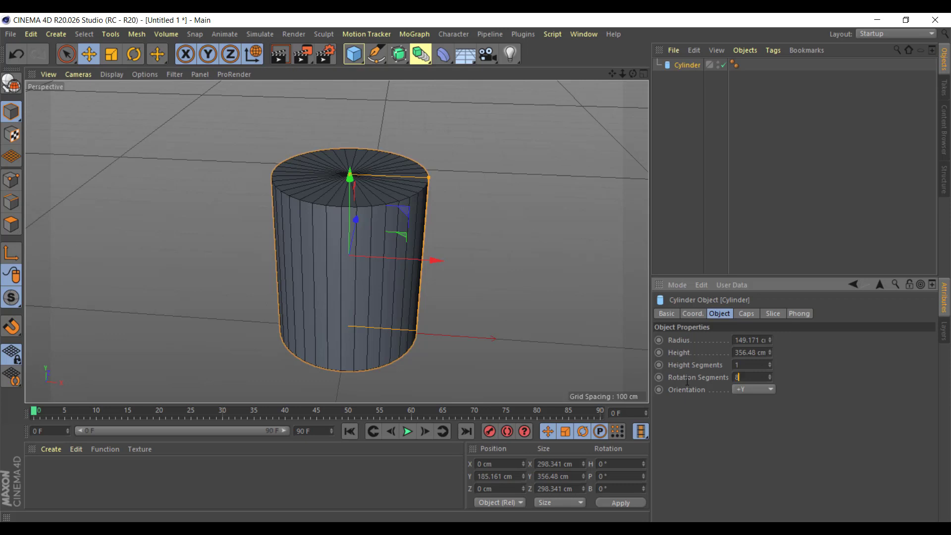
{"action": "key", "text": "Return"}
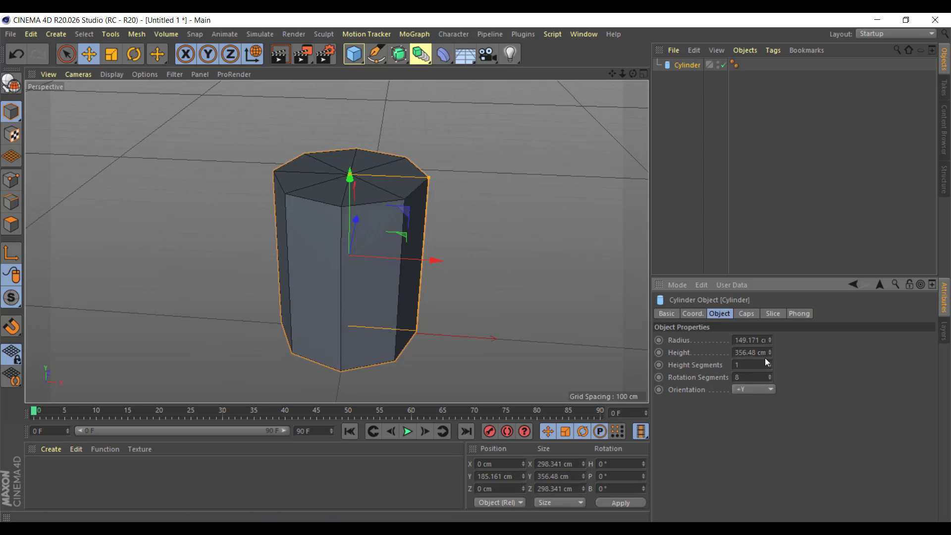
{"action": "left_click_drag", "start_coordinate": [507, 244], "coordinate": [512, 293], "text": "alt"}
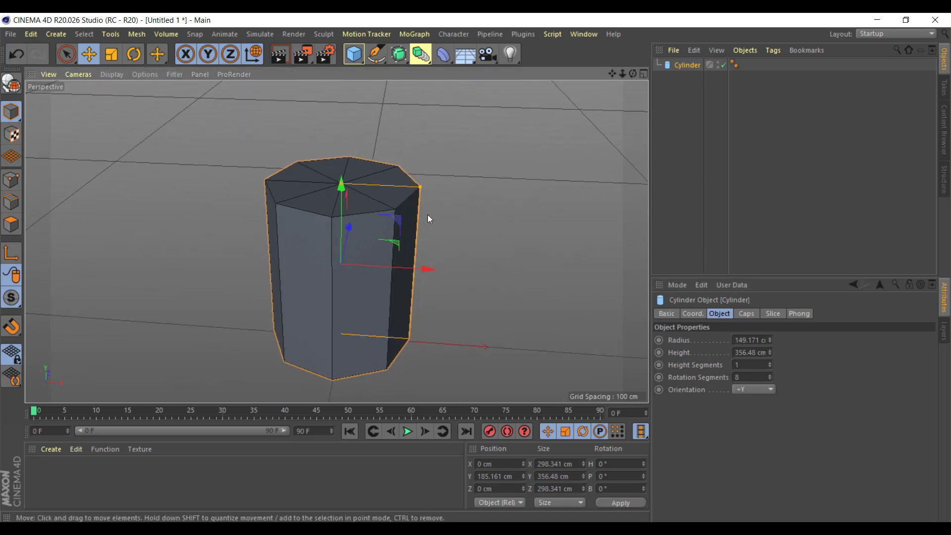
{"action": "left_click_drag", "start_coordinate": [426, 214], "coordinate": [449, 212], "text": "alt"}
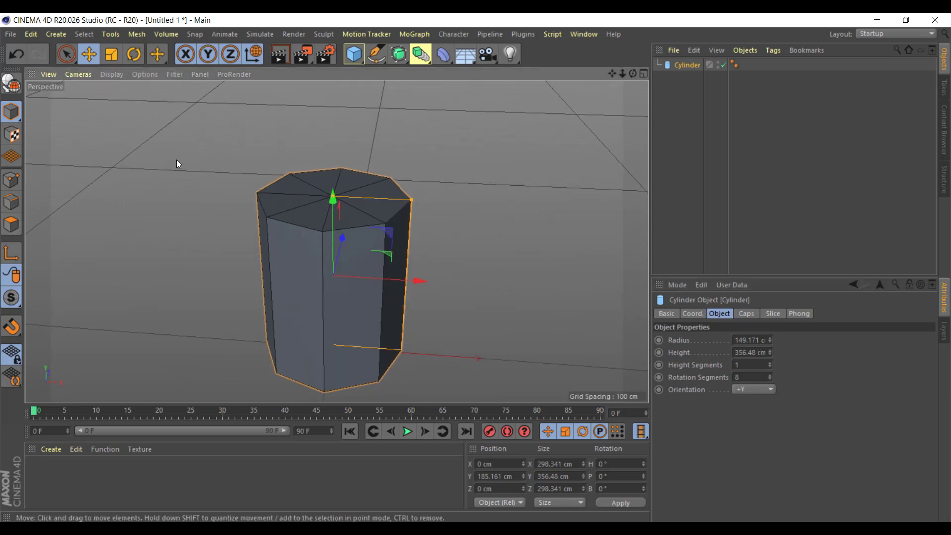
Make the prism editable and delete its top cap polygons
{"action": "left_click", "coordinate": [11, 82]}
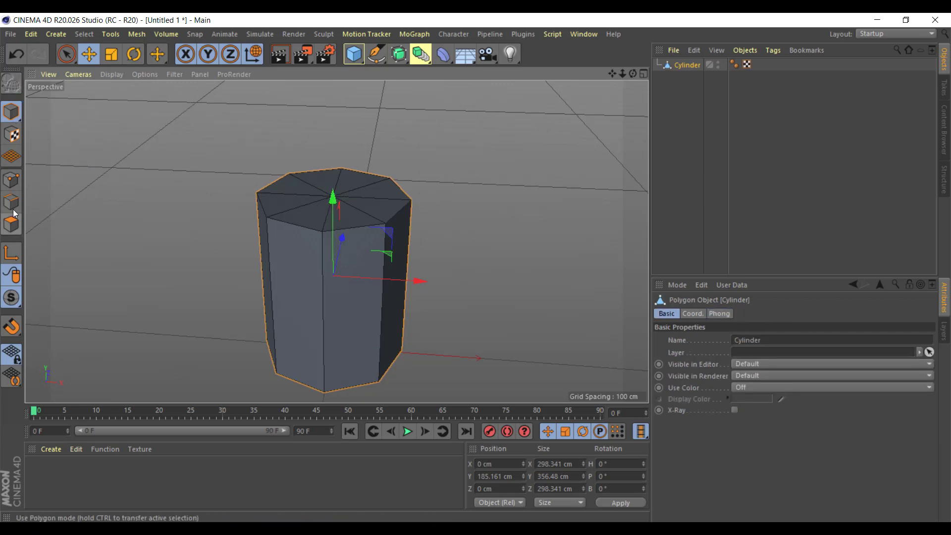
{"action": "left_click", "coordinate": [11, 224]}
{"action": "left_click", "coordinate": [325, 213]}
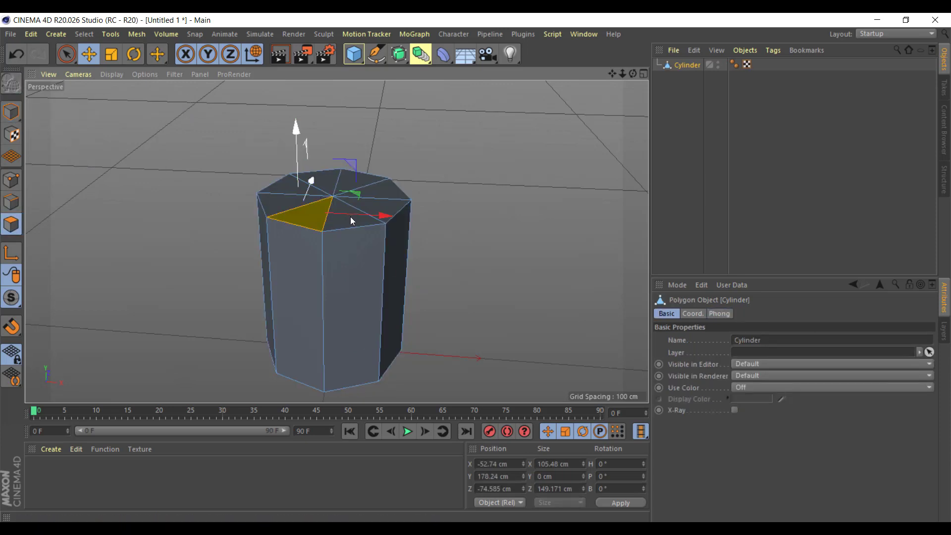
{"action": "double_click", "coordinate": [362, 222]}
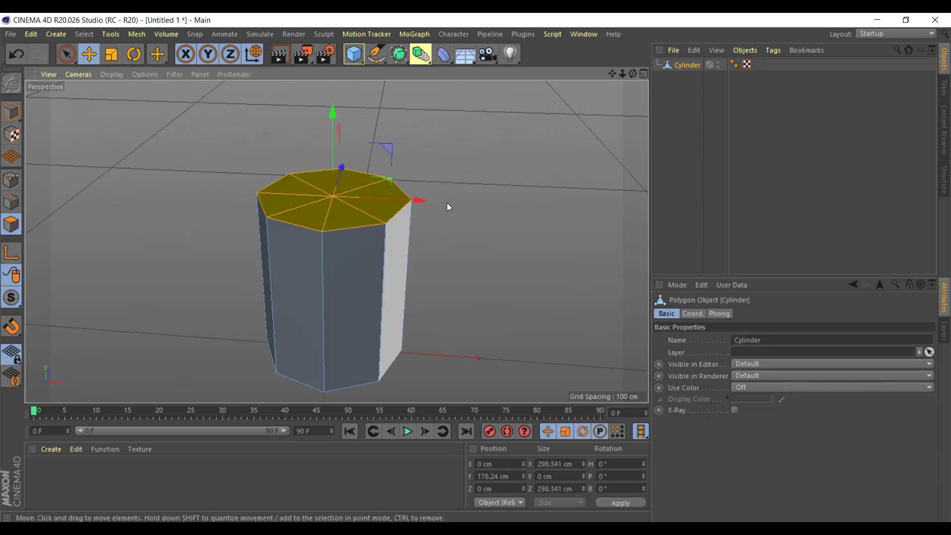
{"action": "key", "text": "Delete"}
{"action": "left_click_drag", "start_coordinate": [445, 291], "coordinate": [457, 263], "text": "alt"}
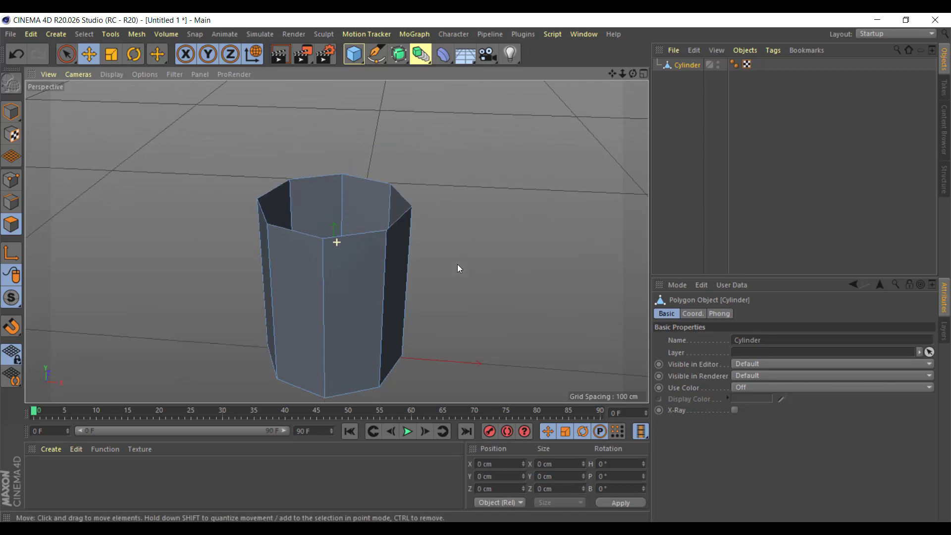
{"action": "left_click", "coordinate": [357, 58]}
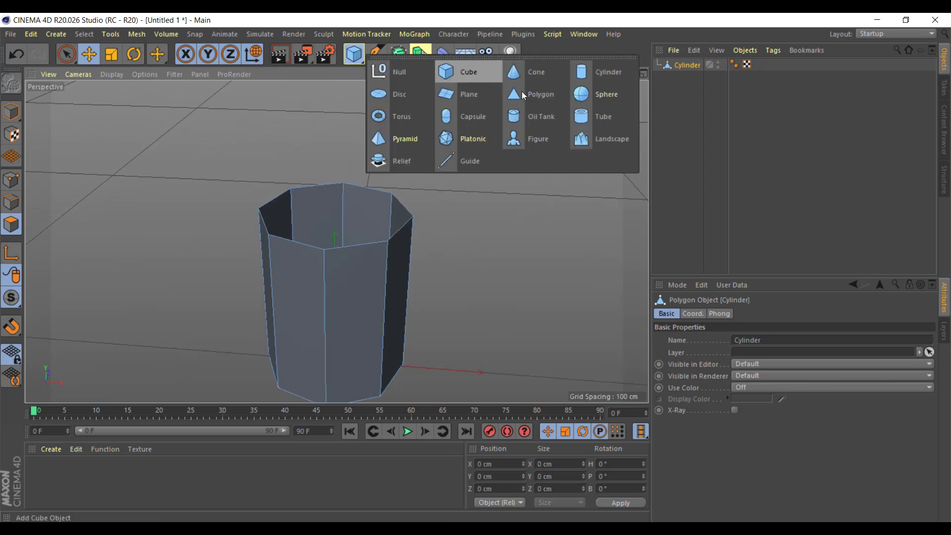
Add a sphere, lift it above the column, and set its segments to 8
{"action": "left_click", "coordinate": [594, 94]}
{"action": "left_click_drag", "start_coordinate": [337, 301], "coordinate": [336, 132]}
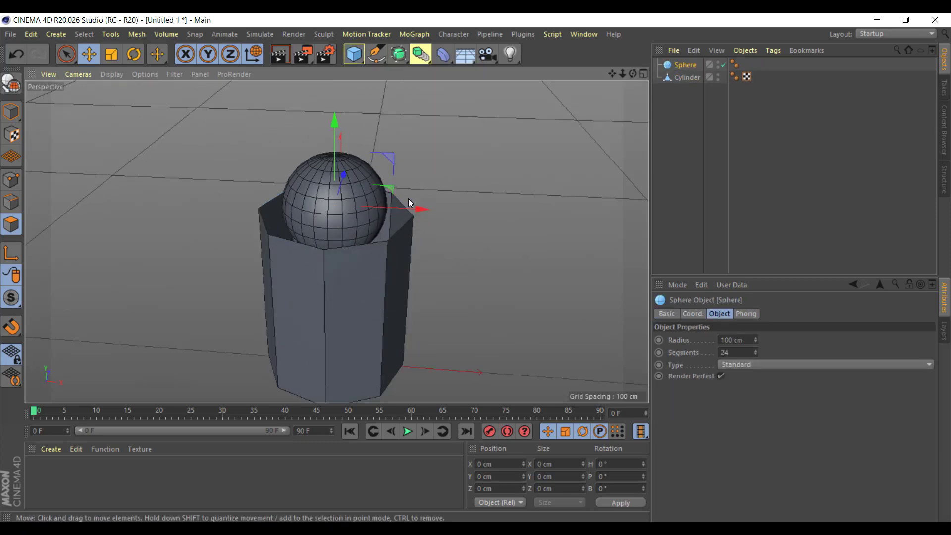
{"action": "left_click", "coordinate": [733, 352]}
{"action": "type", "text": "8"}
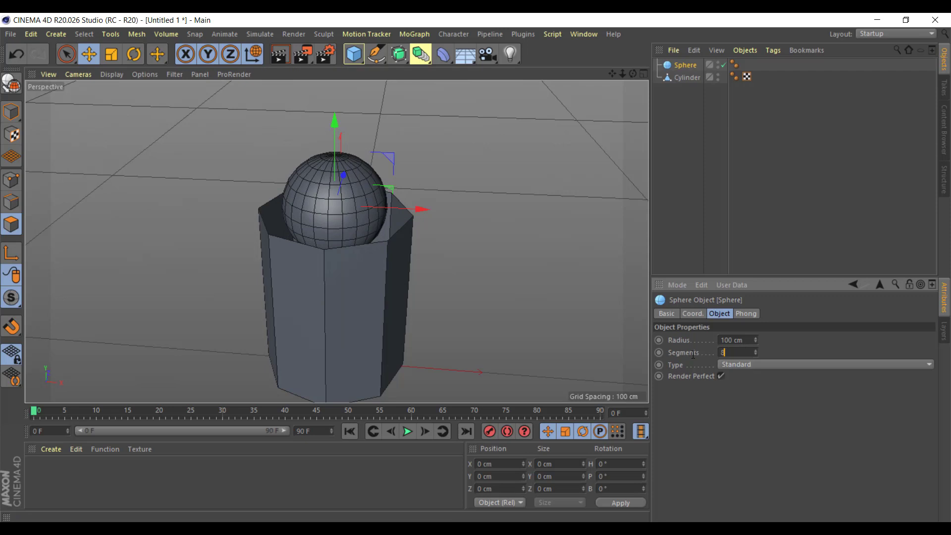
{"action": "key", "text": "Return"}
Scale the sphere to cover the column top, ending at about 91.7%
{"action": "key", "text": "e"}
{"action": "key", "text": "r"}
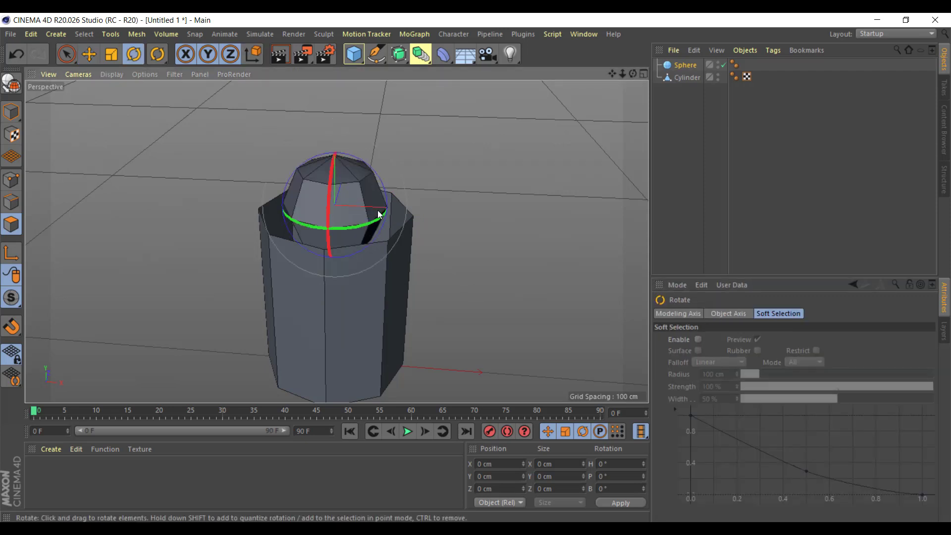
{"action": "key", "text": "t"}
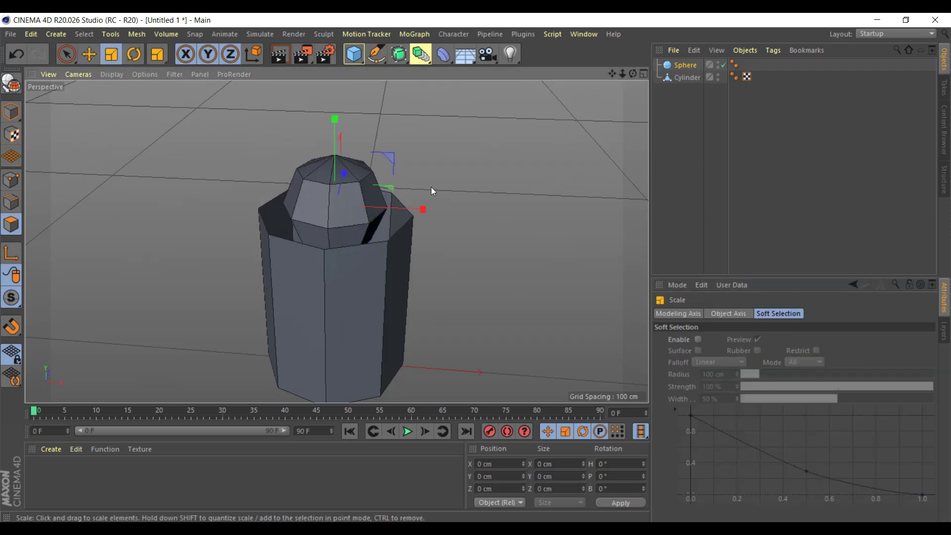
{"action": "left_click_drag", "start_coordinate": [430, 186], "coordinate": [531, 150]}
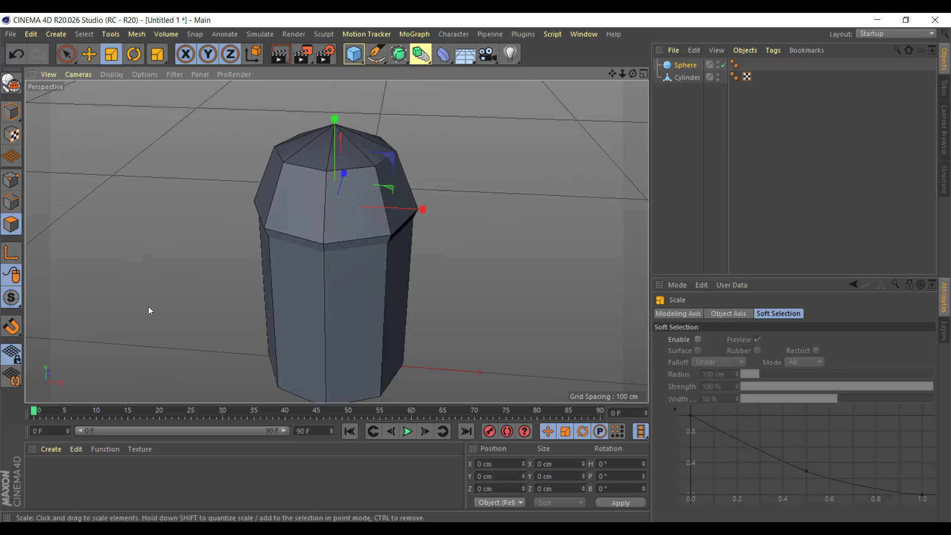
{"action": "scroll", "coordinate": [355, 246], "scroll_direction": "up", "scroll_amount": 5}
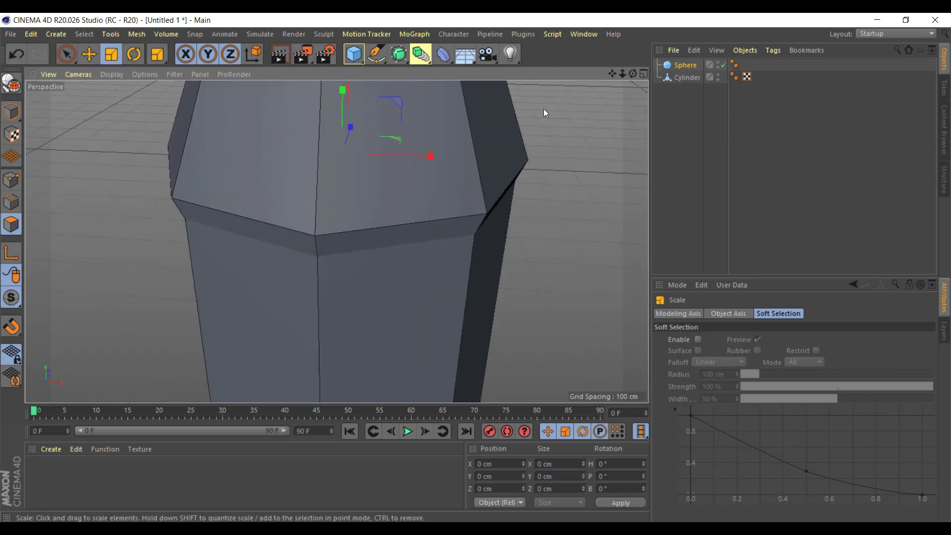
{"action": "left_click_drag", "start_coordinate": [543, 109], "coordinate": [513, 122]}
Move the dome so it sits on the column's open top rim
{"action": "left_click_drag", "start_coordinate": [423, 242], "coordinate": [414, 157], "text": "alt"}
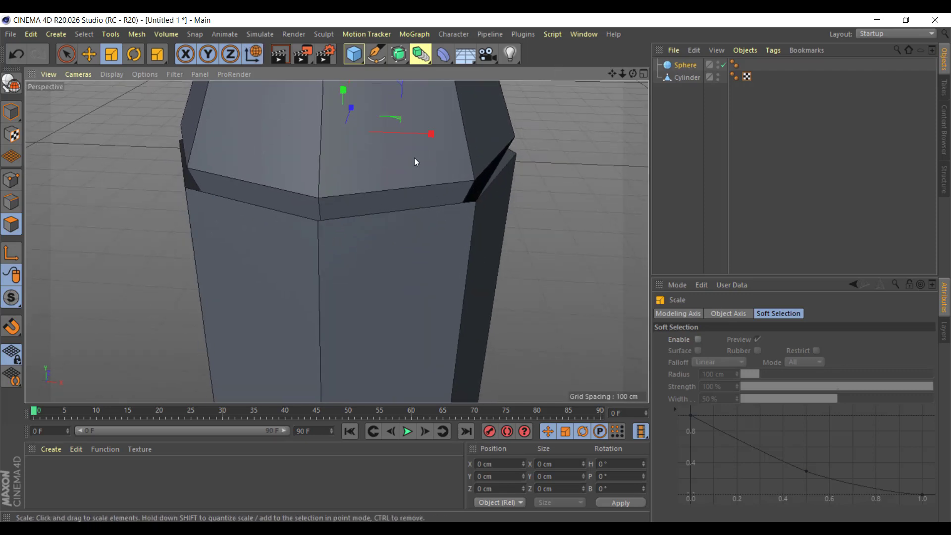
{"action": "left_click_drag", "start_coordinate": [361, 138], "coordinate": [376, 185], "text": "alt"}
{"action": "key", "text": "w"}
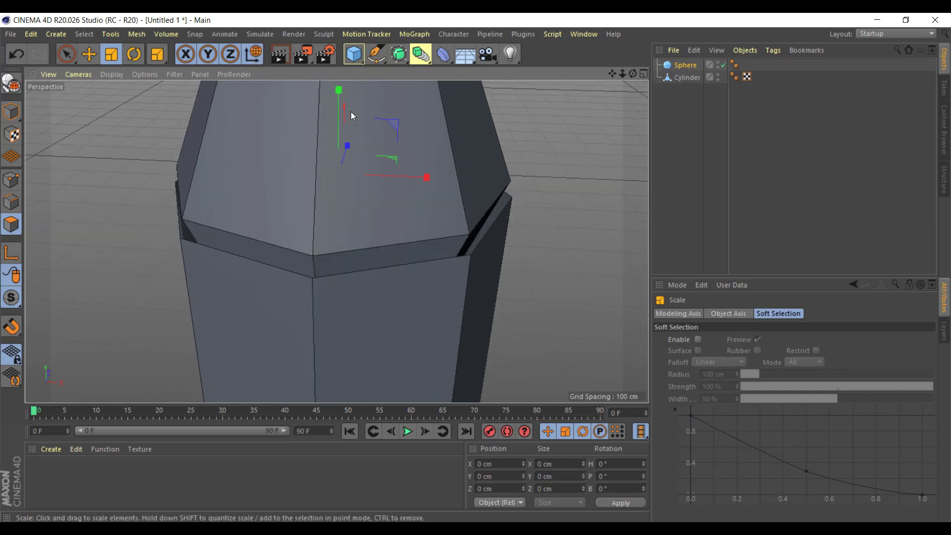
{"action": "key", "text": "e"}
{"action": "left_click_drag", "start_coordinate": [339, 105], "coordinate": [588, 192], "text": "alt"}
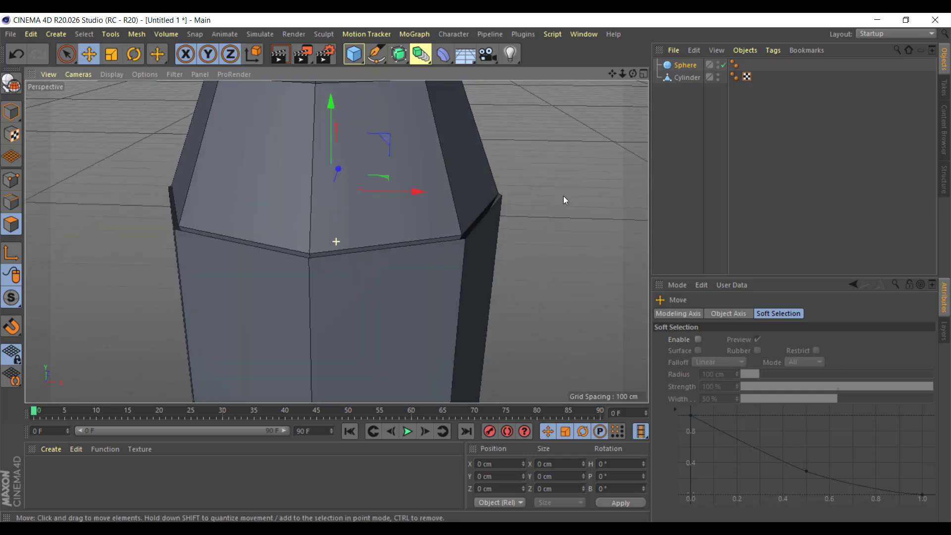
{"action": "left_click_drag", "start_coordinate": [275, 144], "coordinate": [278, 150]}
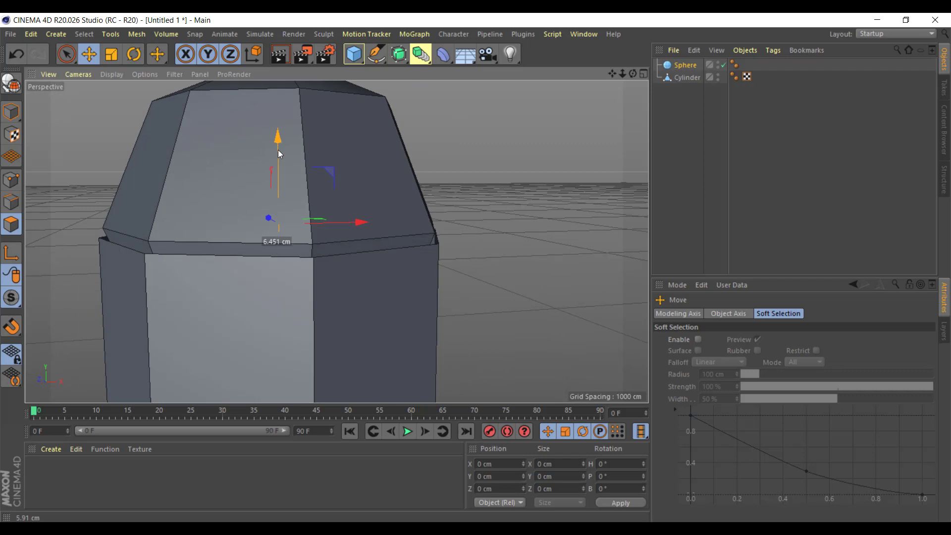
{"action": "mouse_move", "coordinate": [506, 256]}
{"action": "left_mouse_down", "text": "alt"}
{"action": "mouse_move", "coordinate": [449, 287]}
{"action": "mouse_move", "coordinate": [336, 272]}
{"action": "left_mouse_up", "text": "alt"}
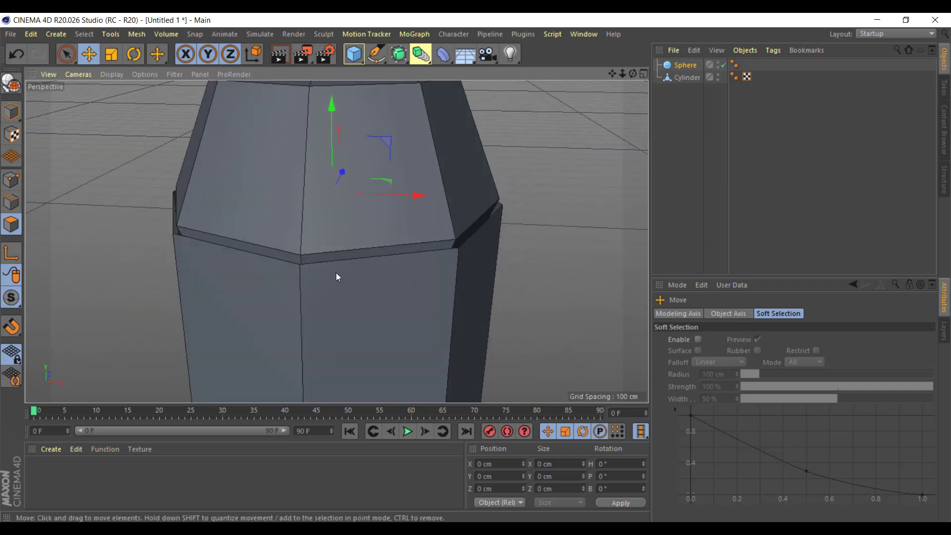
Hide the cylinder and make the sphere an editable polygon object
{"action": "left_click", "coordinate": [714, 73]}
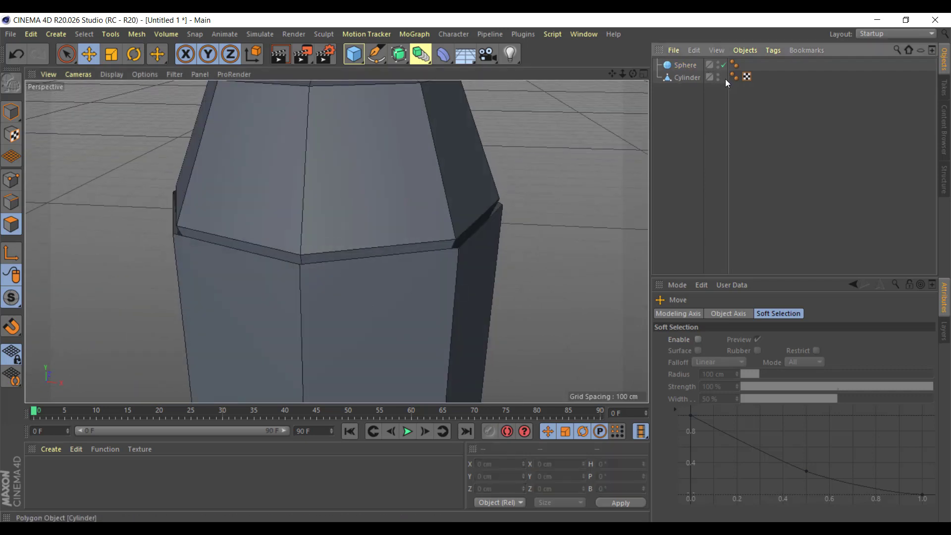
{"action": "left_click", "coordinate": [693, 79]}
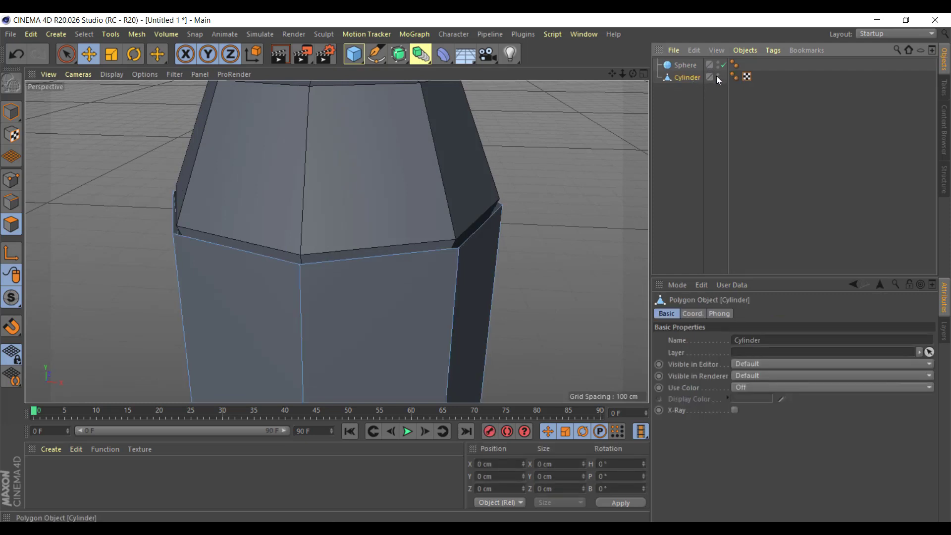
{"action": "left_click", "coordinate": [718, 75]}
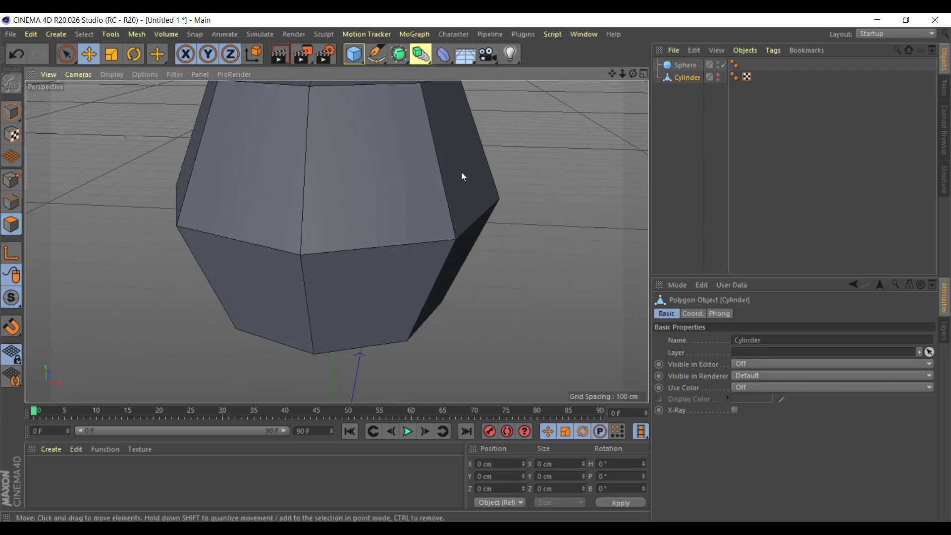
{"action": "left_click", "coordinate": [684, 65]}
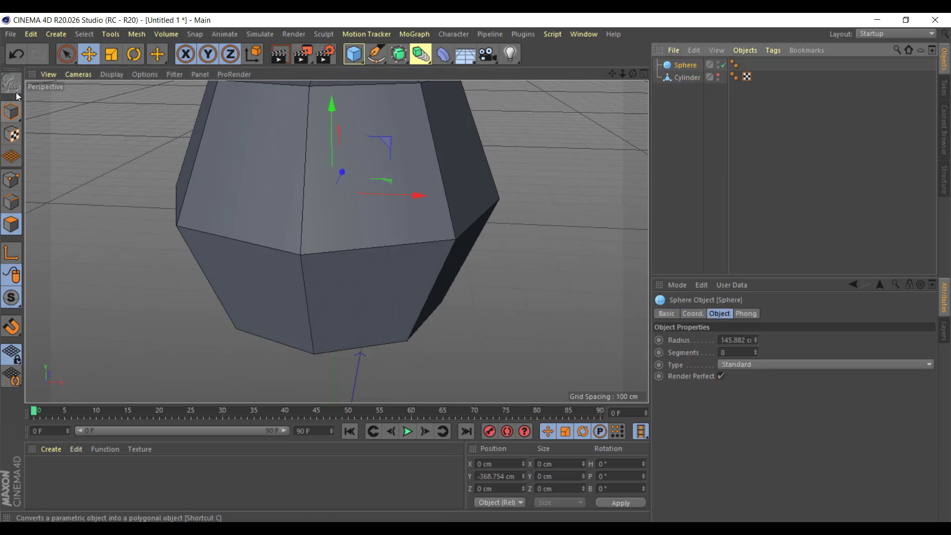
{"action": "left_click", "coordinate": [11, 82]}
Rectangle-select all polygons in the sphere's lower half
{"action": "left_click", "coordinate": [337, 299]}
{"action": "mouse_move", "coordinate": [510, 314]}
{"action": "left_mouse_down", "text": "alt"}
{"action": "mouse_move", "coordinate": [493, 261]}
{"action": "mouse_move", "coordinate": [487, 280]}
{"action": "mouse_move", "coordinate": [477, 248]}
{"action": "mouse_move", "coordinate": [488, 222]}
{"action": "mouse_move", "coordinate": [347, 282]}
{"action": "left_mouse_up", "text": "alt"}
{"action": "key", "text": "ctrl+z"}
{"action": "left_click_drag", "start_coordinate": [66, 53], "coordinate": [114, 100]}
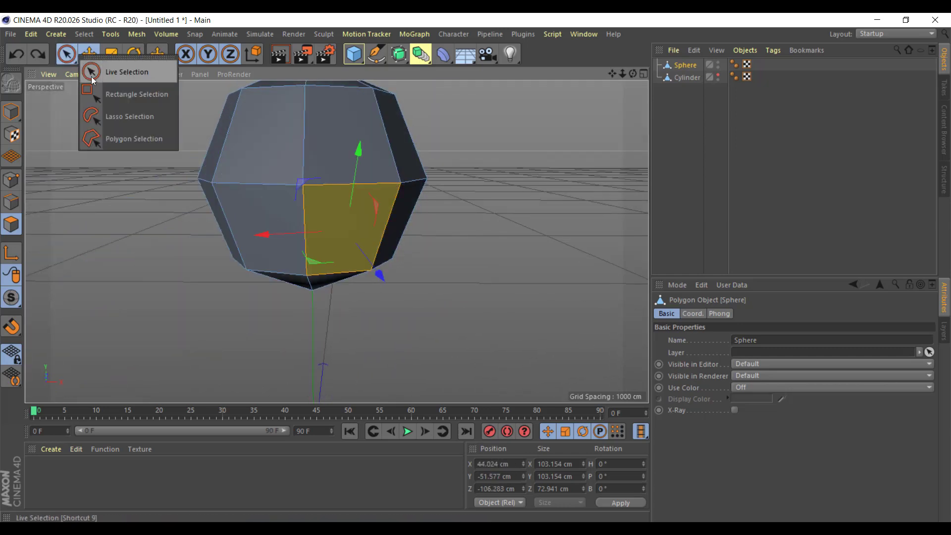
{"action": "left_click", "coordinate": [114, 100]}
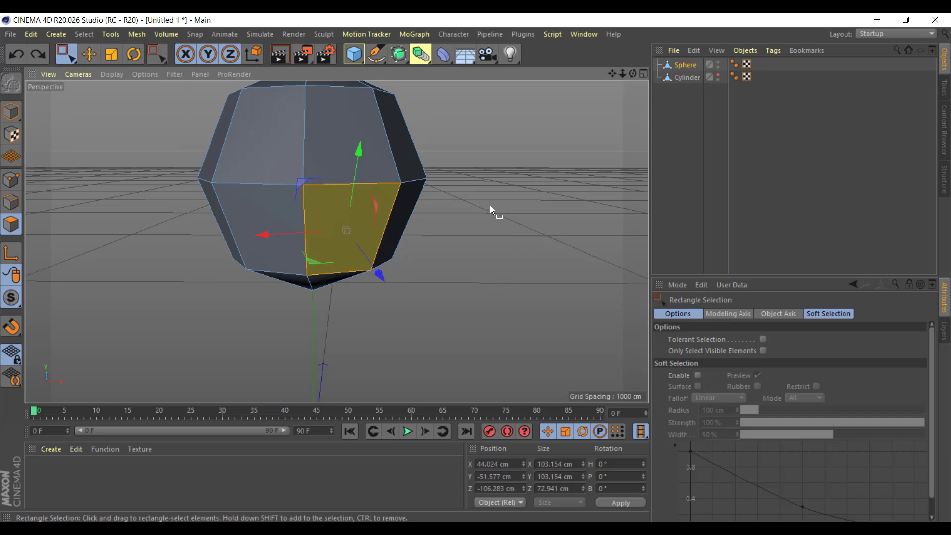
{"action": "left_click_drag", "start_coordinate": [503, 198], "coordinate": [65, 398]}
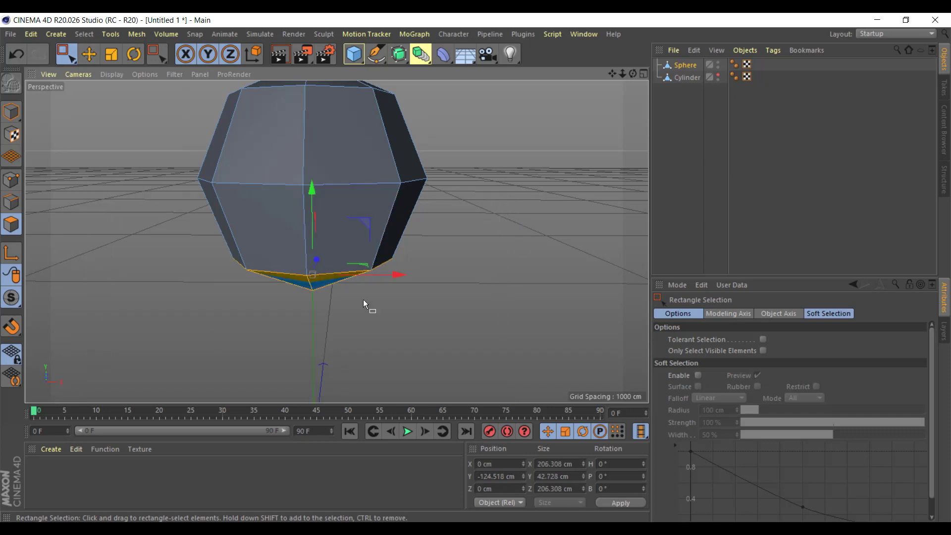
{"action": "left_click_drag", "start_coordinate": [493, 159], "coordinate": [107, 337]}
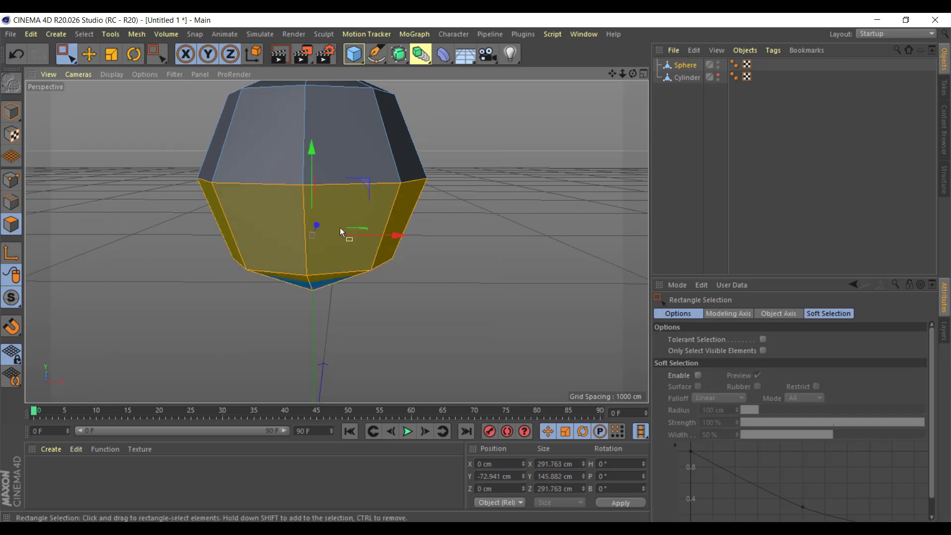
Delete the sphere's lower half and show the cylinder again beneath the dome
{"action": "right_click", "coordinate": [382, 222]}
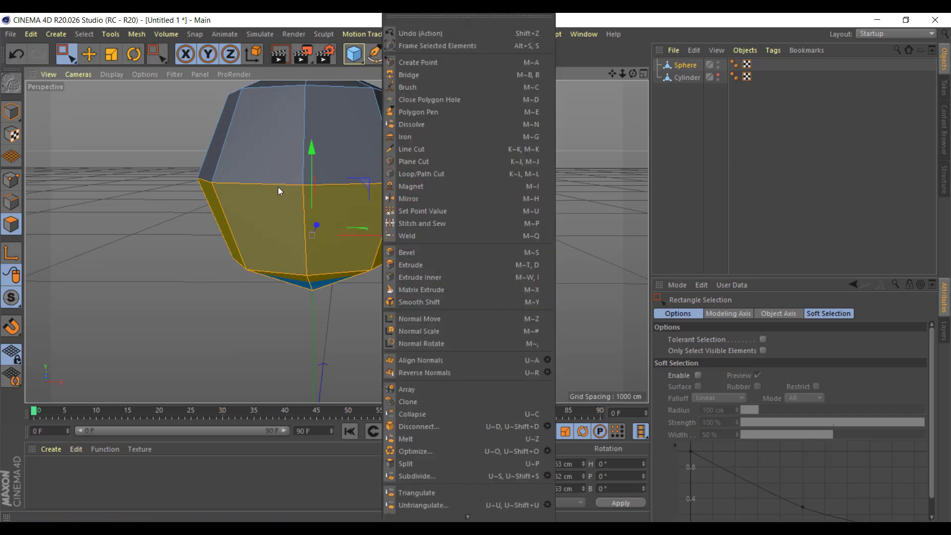
{"action": "left_click", "coordinate": [606, 204]}
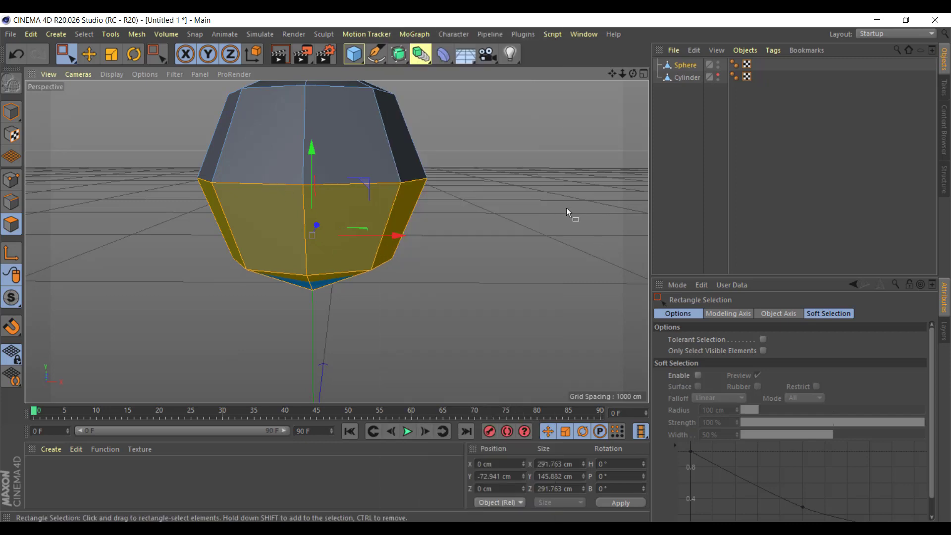
{"action": "key", "text": "Delete"}
{"action": "left_click_drag", "start_coordinate": [358, 302], "coordinate": [359, 309], "text": "alt"}
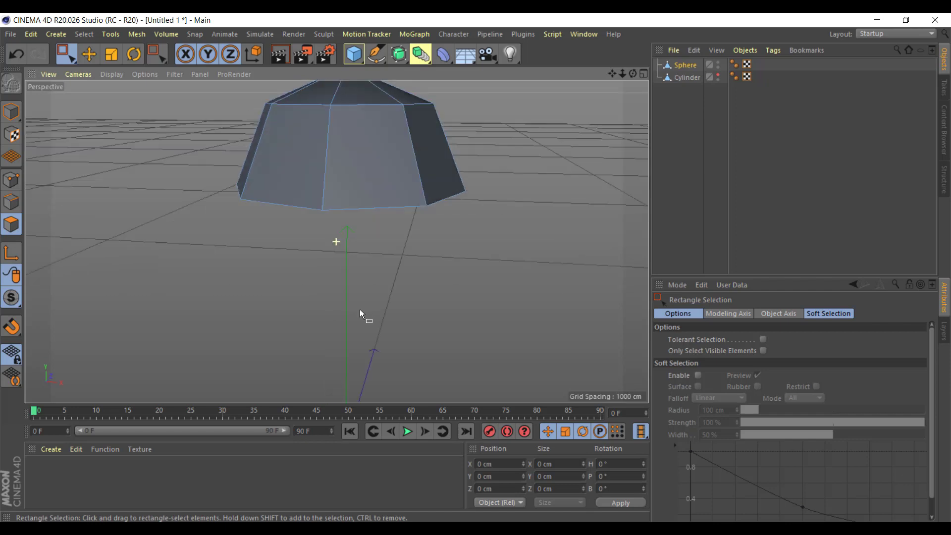
{"action": "left_click", "coordinate": [717, 77]}
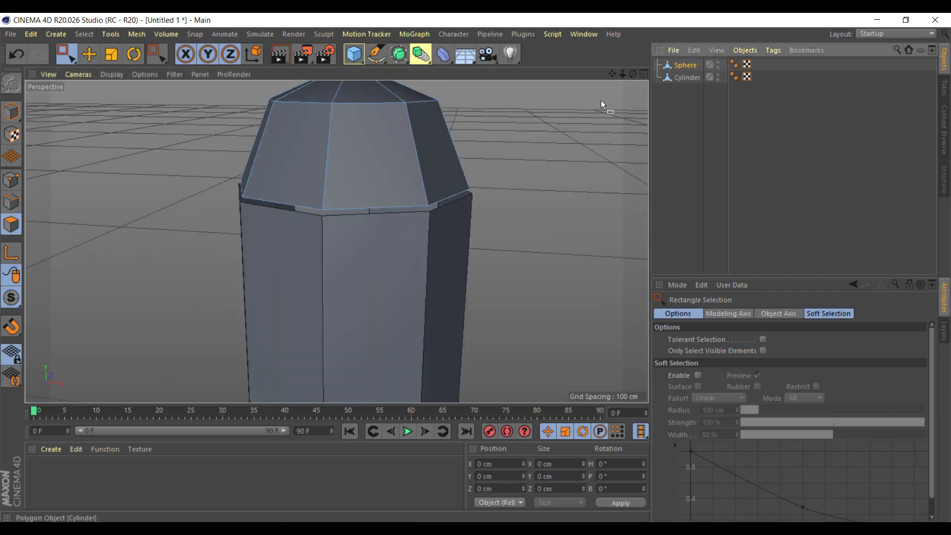
{"action": "left_click_drag", "start_coordinate": [416, 231], "coordinate": [473, 224], "text": "alt"}
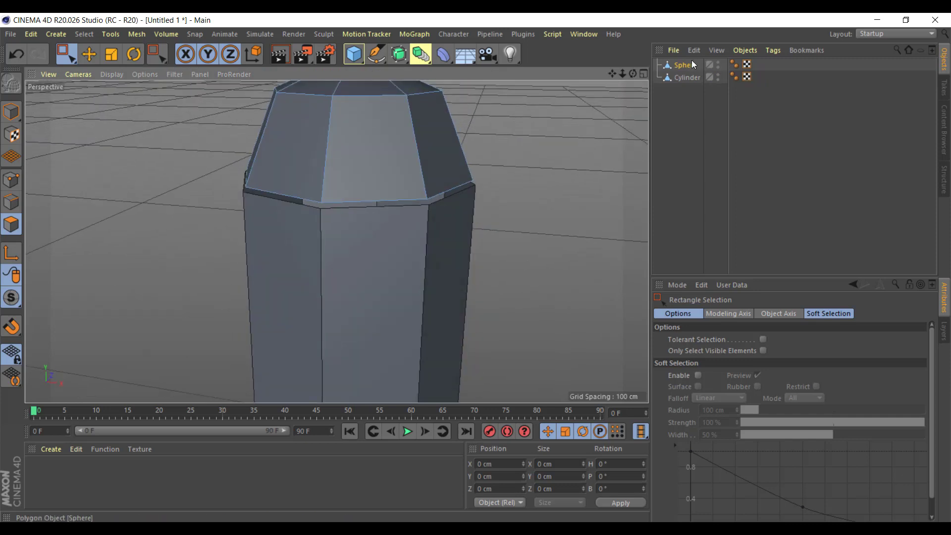
{"action": "left_click", "coordinate": [690, 79], "text": "ctrl"}
Join the dome and cylinder with Connect Objects + Delete into Sphere.1
{"action": "right_click", "coordinate": [694, 64]}
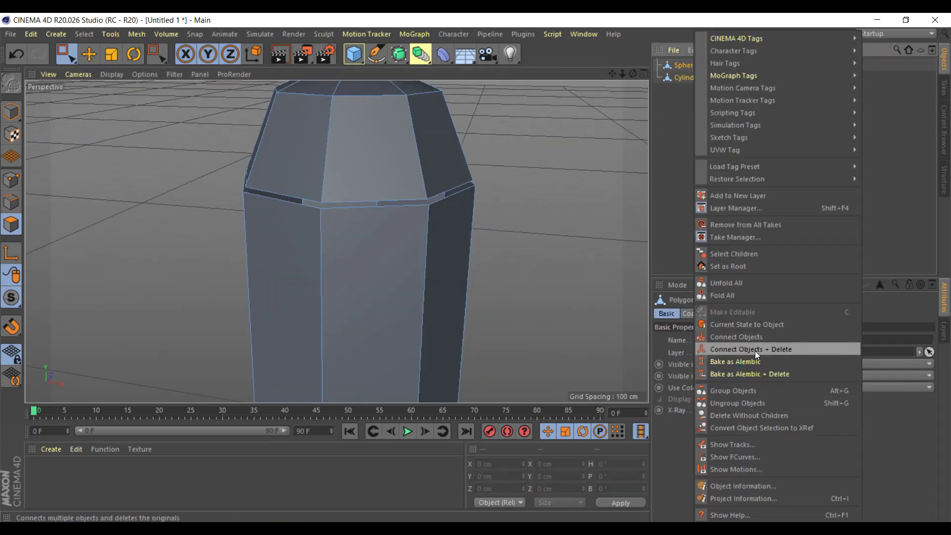
{"action": "left_click", "coordinate": [784, 352]}
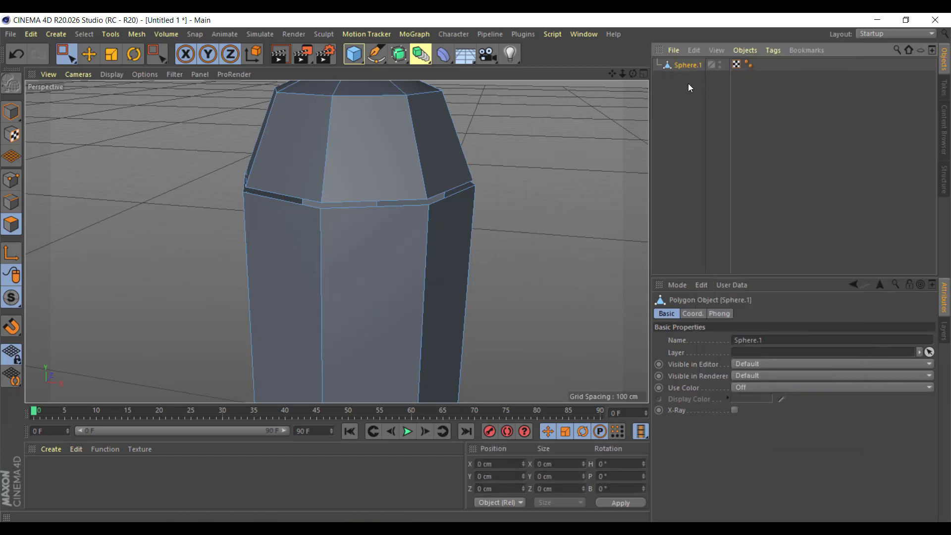
{"action": "scroll", "coordinate": [396, 138], "scroll_direction": "up", "scroll_amount": 1}
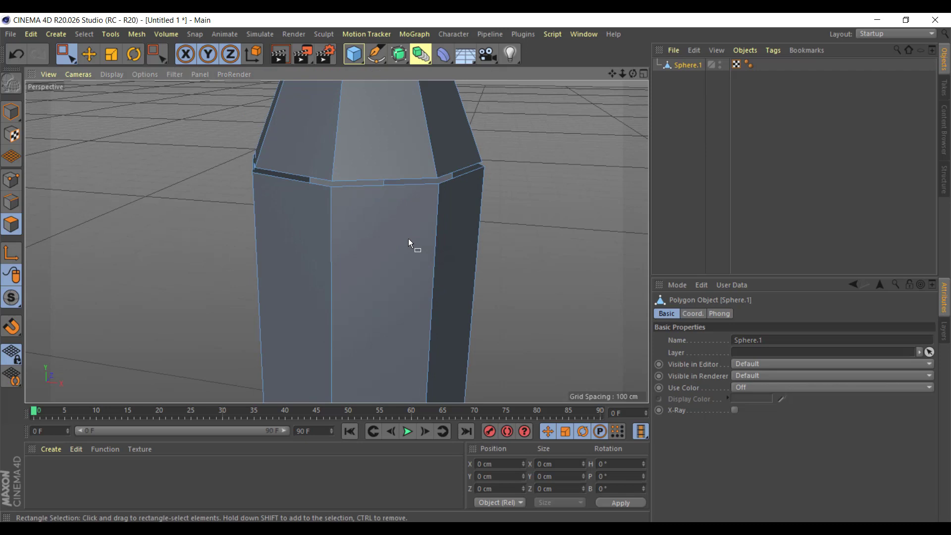
In Points mode with Live Selection, pick a corner point at the seam gap
{"action": "scroll", "coordinate": [507, 215], "scroll_direction": "up", "scroll_amount": 3}
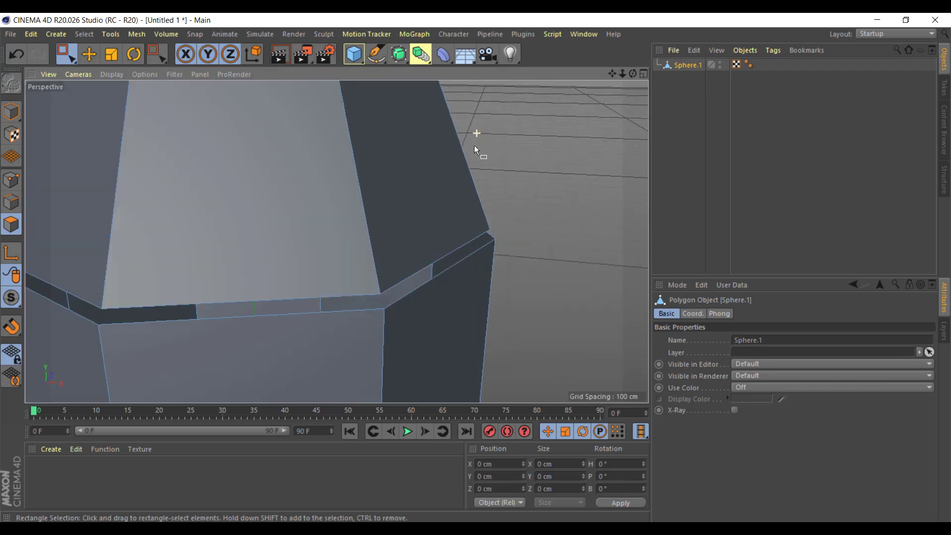
{"action": "left_click", "coordinate": [10, 179]}
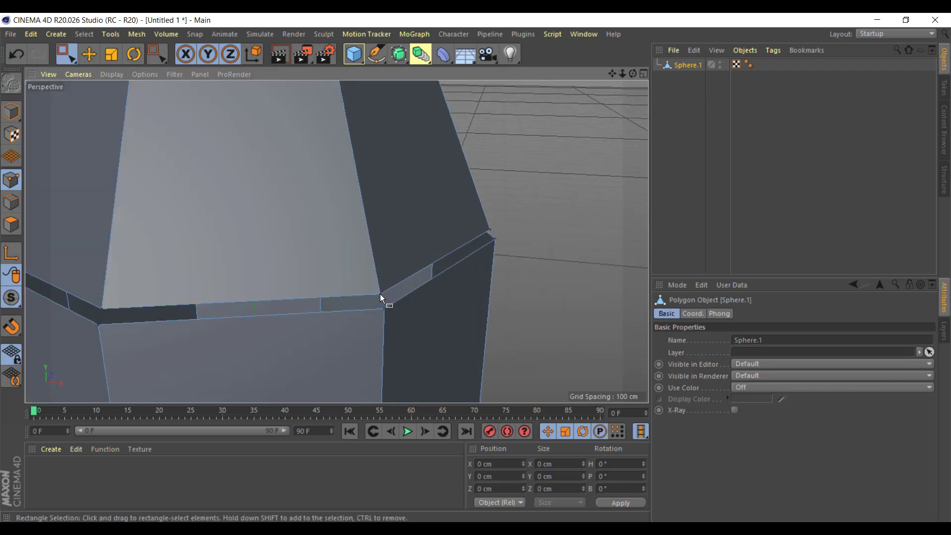
{"action": "left_click", "coordinate": [70, 54]}
{"action": "left_click", "coordinate": [99, 74]}
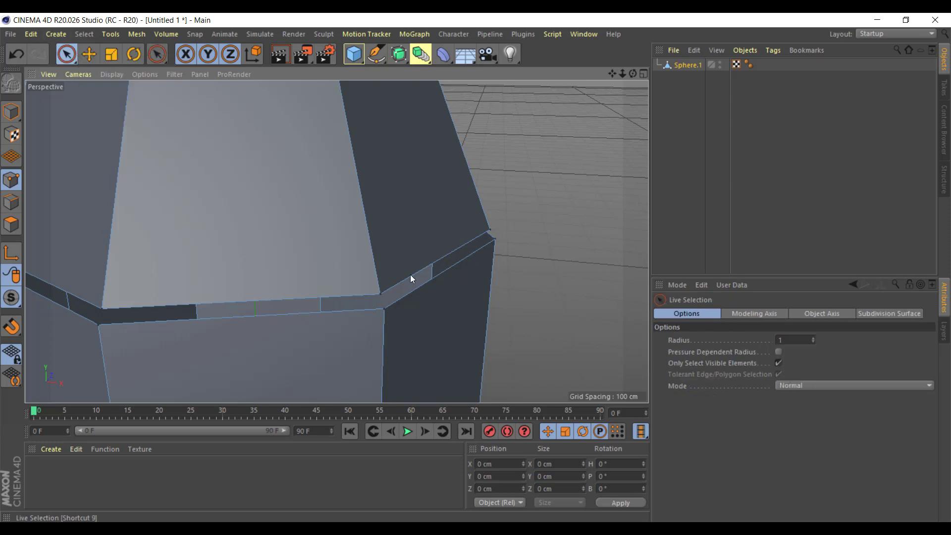
{"action": "left_click", "coordinate": [383, 295]}
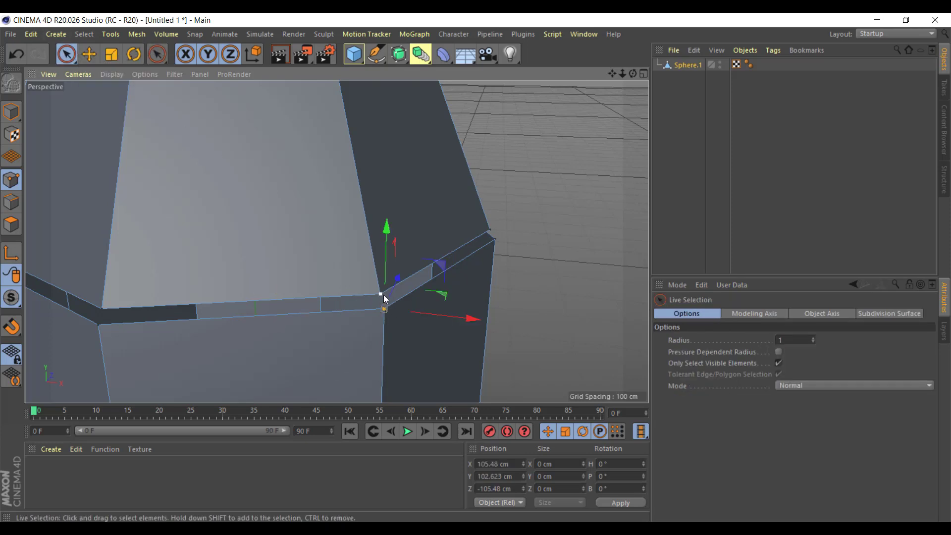
{"action": "left_click", "coordinate": [380, 295]}
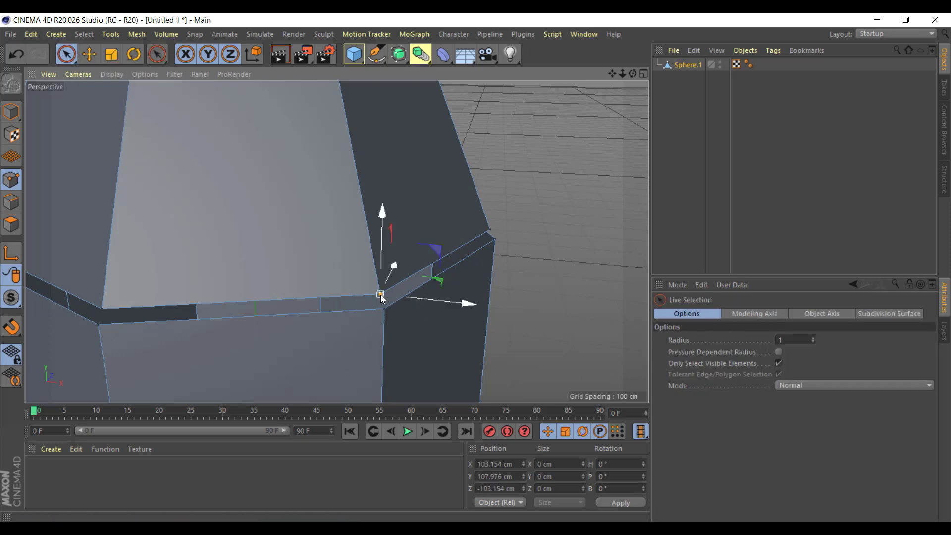
{"action": "key", "text": "ctrl+z"}
{"action": "key", "text": "ctrl+z"}
{"action": "key", "text": "ctrl+z"}
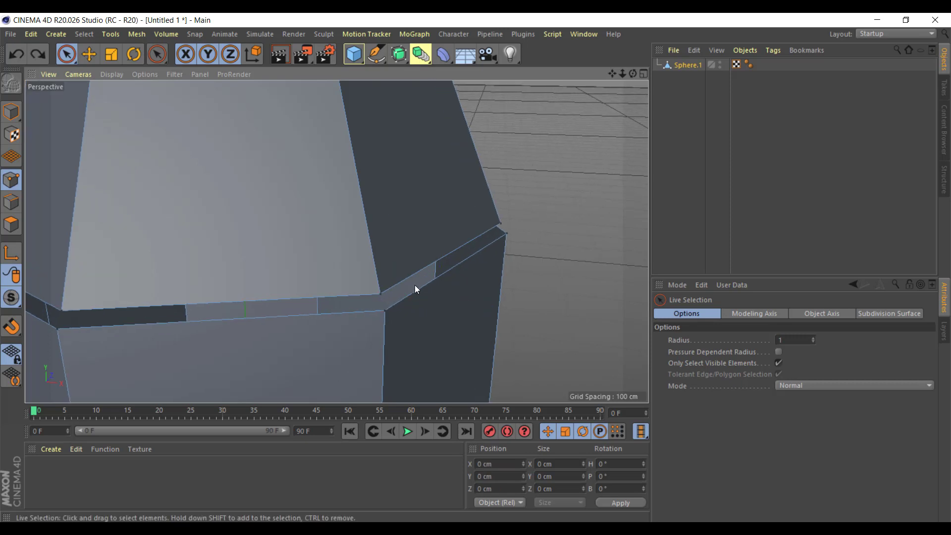
Box-select the corner points around the gap with Rectangle Selection
{"action": "scroll", "coordinate": [381, 298], "scroll_direction": "down", "scroll_amount": 5}
{"action": "scroll", "coordinate": [415, 301], "scroll_direction": "up", "scroll_amount": 2}
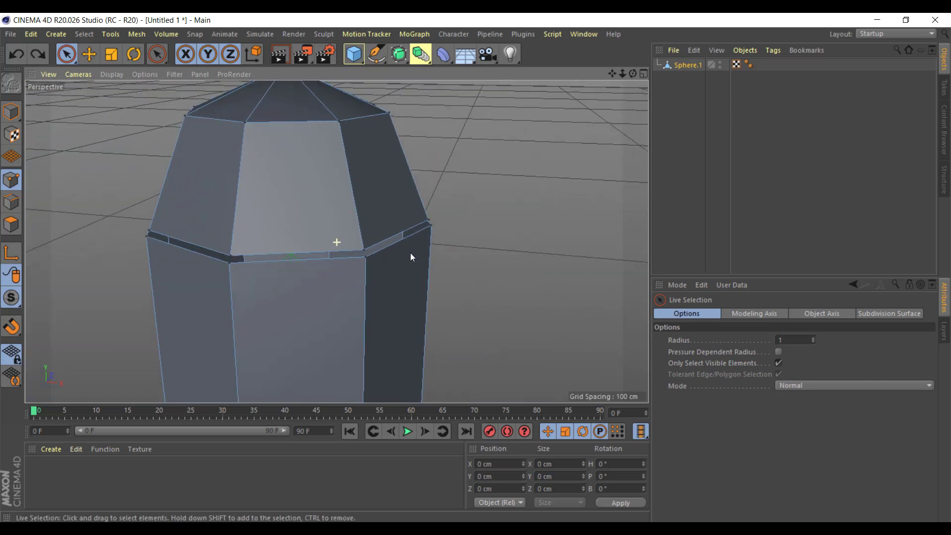
{"action": "scroll", "coordinate": [442, 223], "scroll_direction": "up", "scroll_amount": 3}
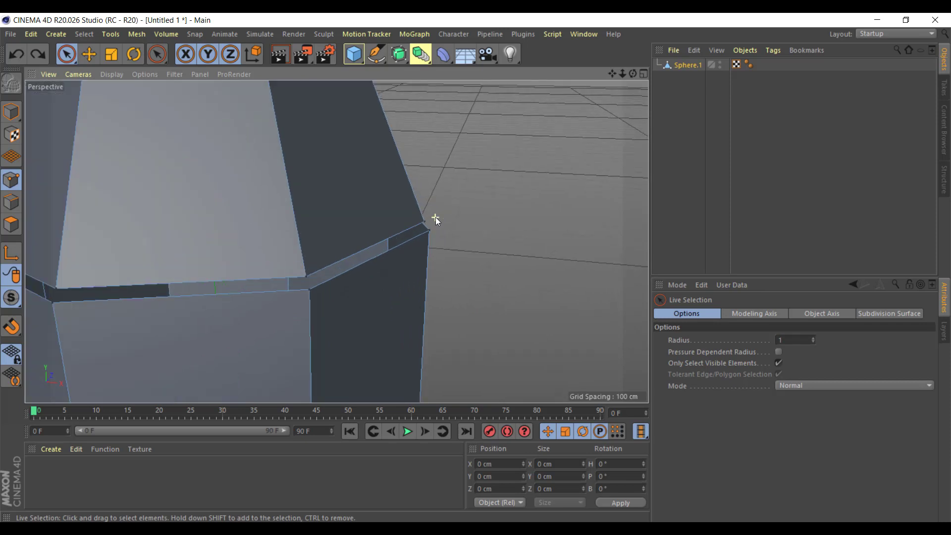
{"action": "left_click", "coordinate": [426, 231]}
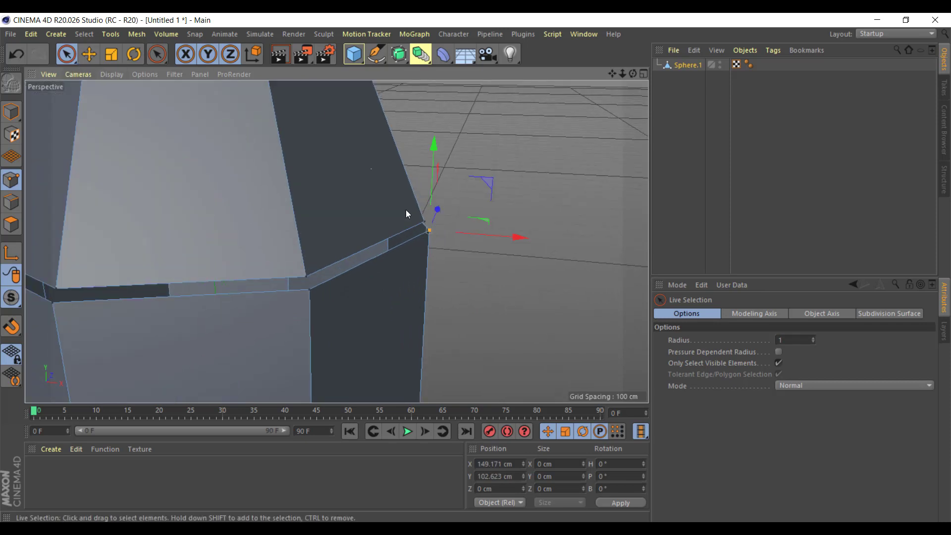
{"action": "left_click_drag", "start_coordinate": [67, 54], "coordinate": [139, 91]}
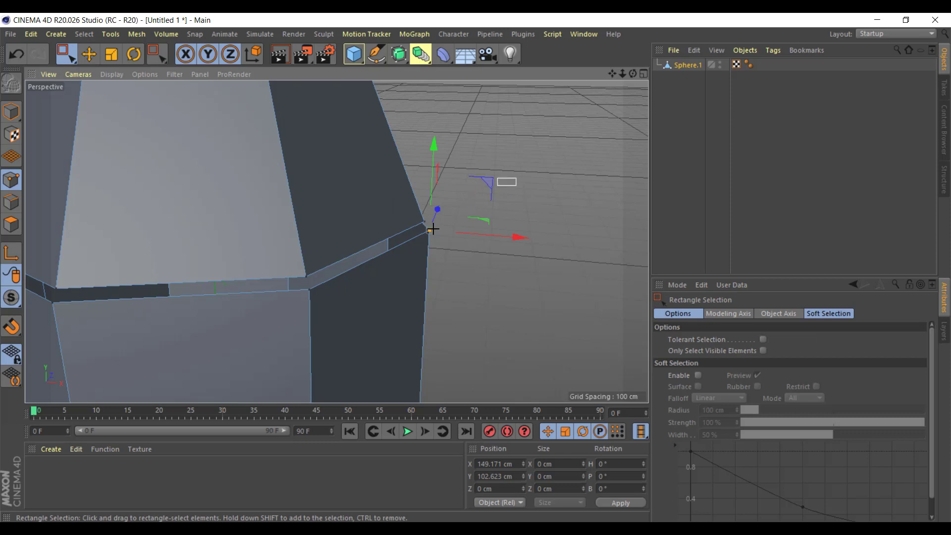
{"action": "left_click_drag", "start_coordinate": [516, 178], "coordinate": [408, 259]}
Activate the Weld tool on the selected corner points, undoing a first weld attempt
{"action": "right_click", "coordinate": [471, 177]}
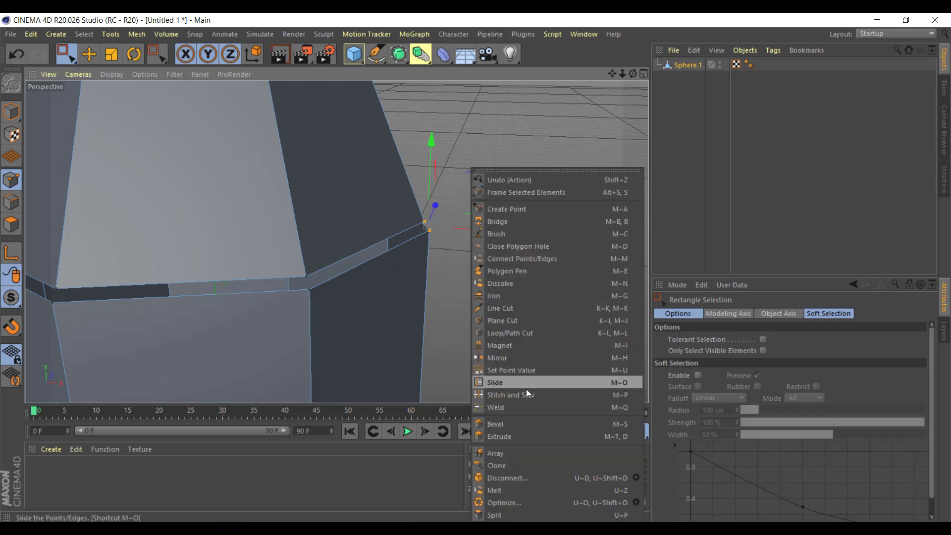
{"action": "left_click", "coordinate": [513, 408]}
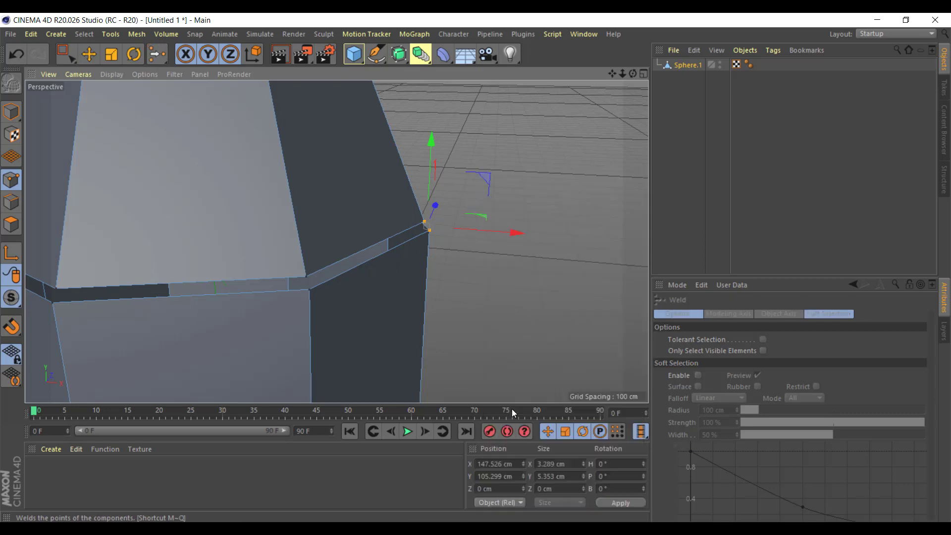
{"action": "scroll", "coordinate": [439, 232], "scroll_direction": "up", "scroll_amount": 2}
{"action": "scroll", "coordinate": [438, 235], "scroll_direction": "up", "scroll_amount": 2}
{"action": "scroll", "coordinate": [438, 235], "scroll_direction": "up", "scroll_amount": 2}
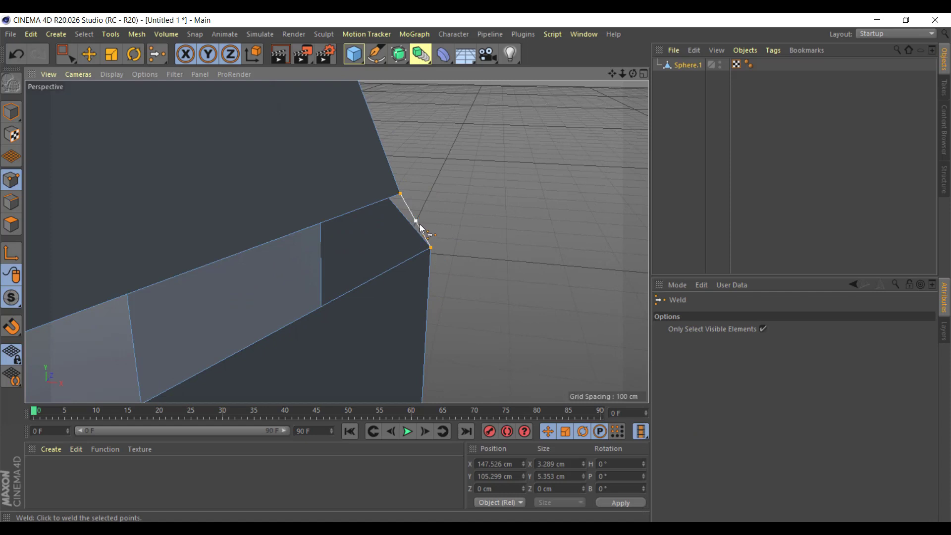
{"action": "left_click", "coordinate": [578, 129]}
{"action": "key", "text": "ctrl+z"}
Weld the two corner points together at their midpoint
{"action": "left_click", "coordinate": [431, 249]}
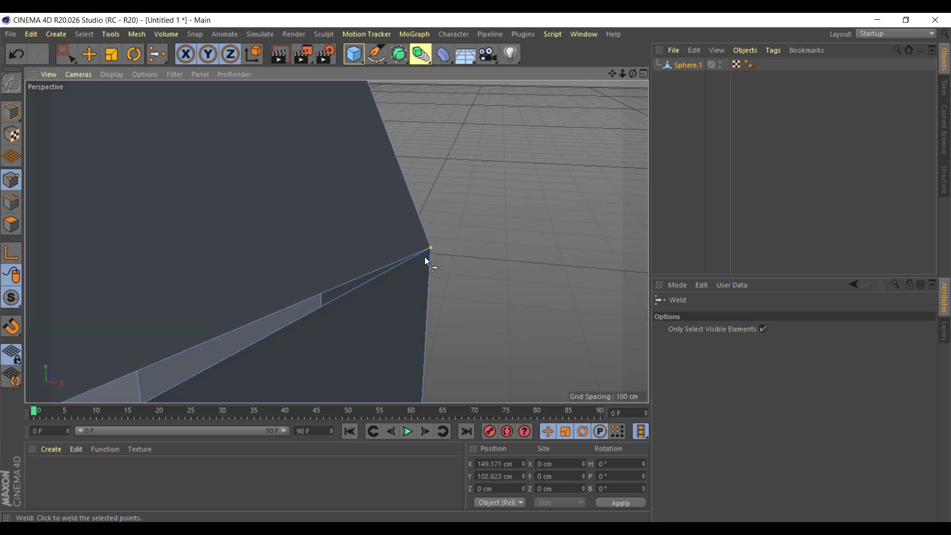
{"action": "key", "text": "ctrl+z"}
{"action": "left_click", "coordinate": [400, 194]}
{"action": "key", "text": "ctrl+z"}
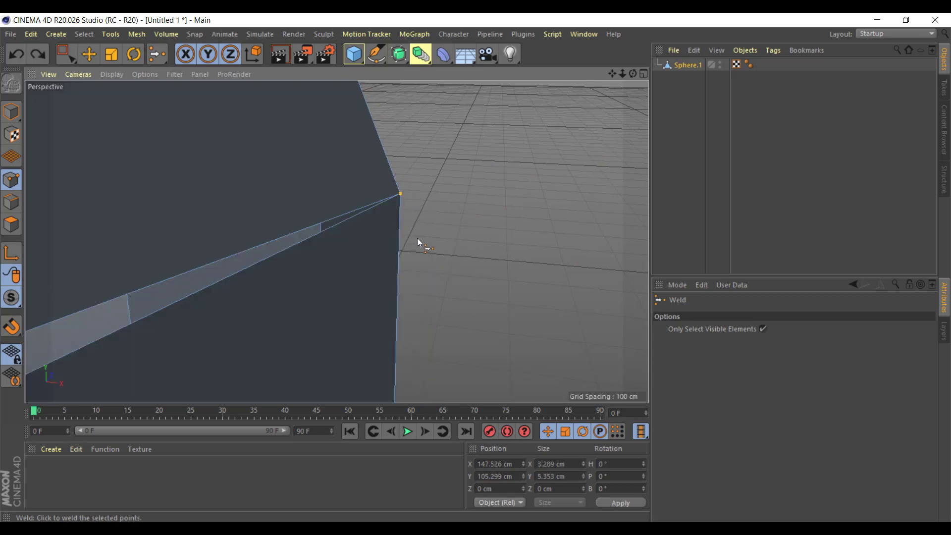
{"action": "key", "text": "ctrl+z"}
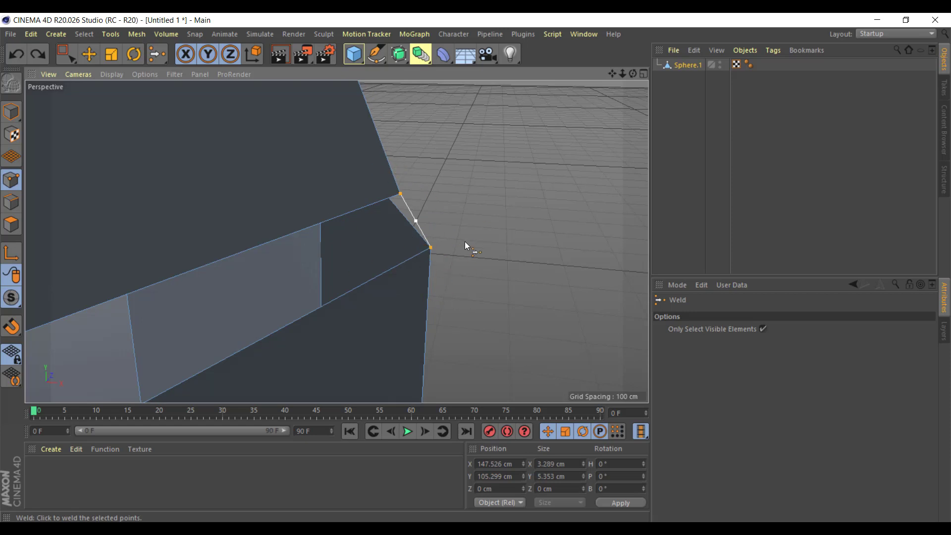
{"action": "left_click", "coordinate": [431, 252]}
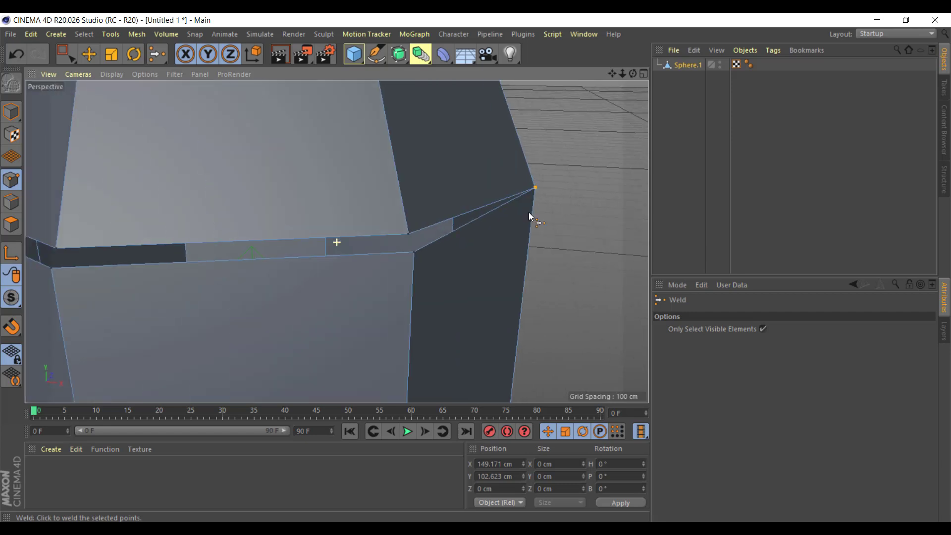
{"action": "left_click", "coordinate": [66, 53]}
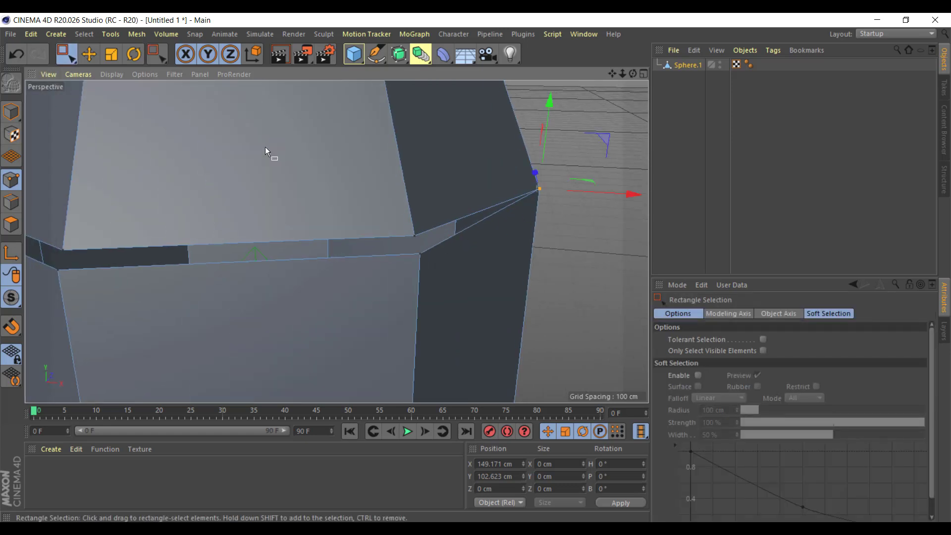
Select the two front corner points and weld them into one
{"action": "left_click_drag", "start_coordinate": [432, 222], "coordinate": [409, 268]}
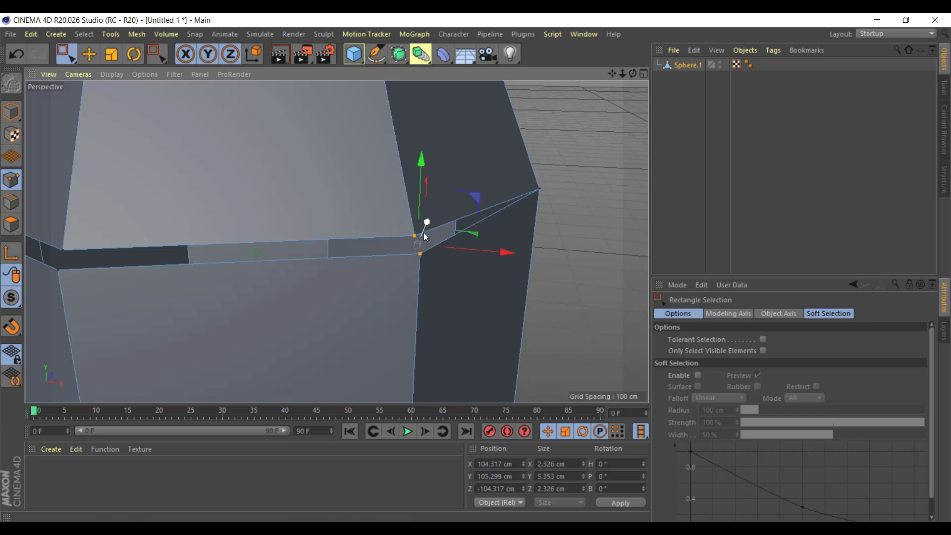
{"action": "right_click", "coordinate": [423, 233]}
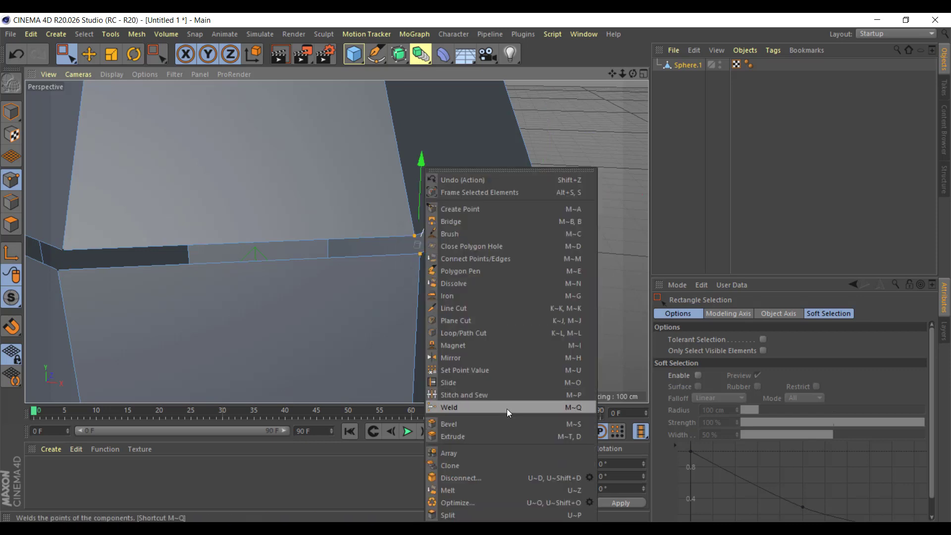
{"action": "left_click", "coordinate": [506, 409]}
{"action": "left_click", "coordinate": [417, 244]}
{"action": "key", "text": "ctrl+z"}
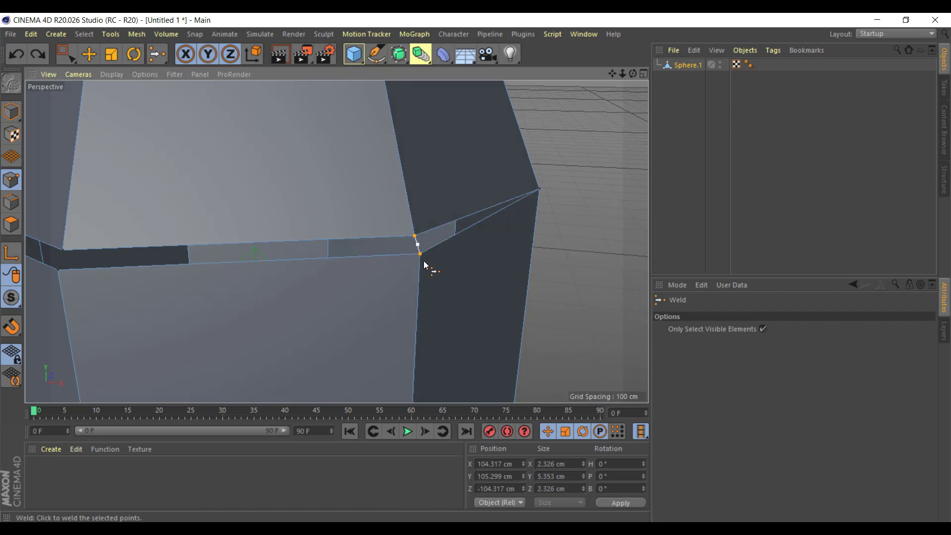
{"action": "left_click", "coordinate": [422, 260]}
Undo the front and side corner welds, restoring separate upper and lower edges
{"action": "scroll", "coordinate": [289, 271], "scroll_direction": "up", "scroll_amount": 2}
{"action": "scroll", "coordinate": [290, 269], "scroll_direction": "down", "scroll_amount": 3}
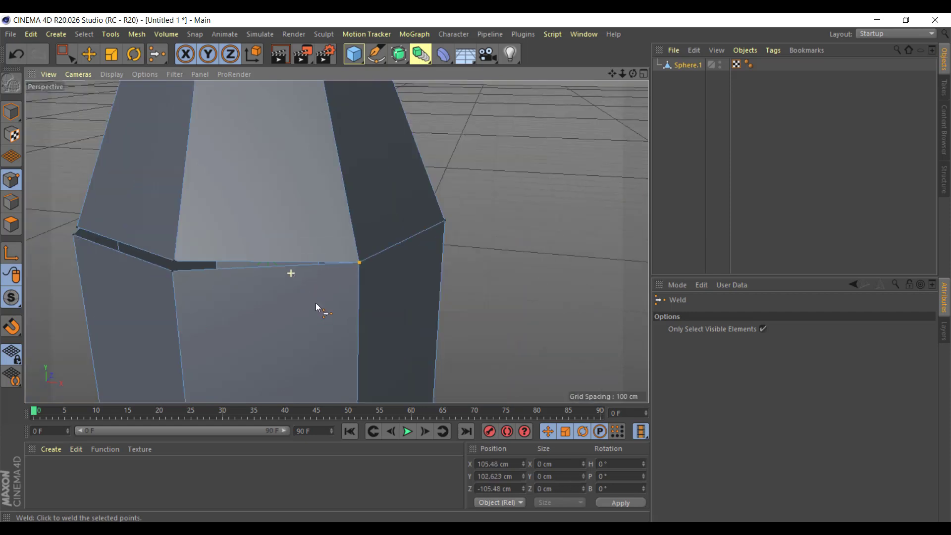
{"action": "scroll", "coordinate": [299, 246], "scroll_direction": "down", "scroll_amount": 2}
{"action": "middle_click_drag", "start_coordinate": [457, 237], "coordinate": [521, 236], "text": "alt"}
{"action": "key", "text": "ctrl+z"}
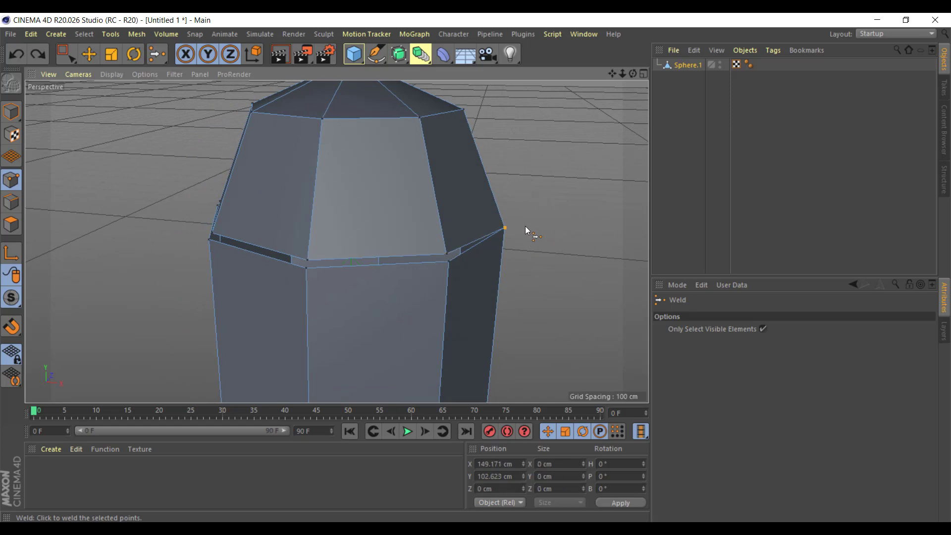
{"action": "key", "text": "ctrl+z"}
{"action": "scroll", "coordinate": [346, 205], "scroll_direction": "up", "scroll_amount": 1}
{"action": "scroll", "coordinate": [338, 240], "scroll_direction": "up", "scroll_amount": 1}
{"action": "scroll", "coordinate": [337, 242], "scroll_direction": "up", "scroll_amount": 2}
{"action": "middle_click_drag", "start_coordinate": [367, 231], "coordinate": [357, 242], "text": "alt"}
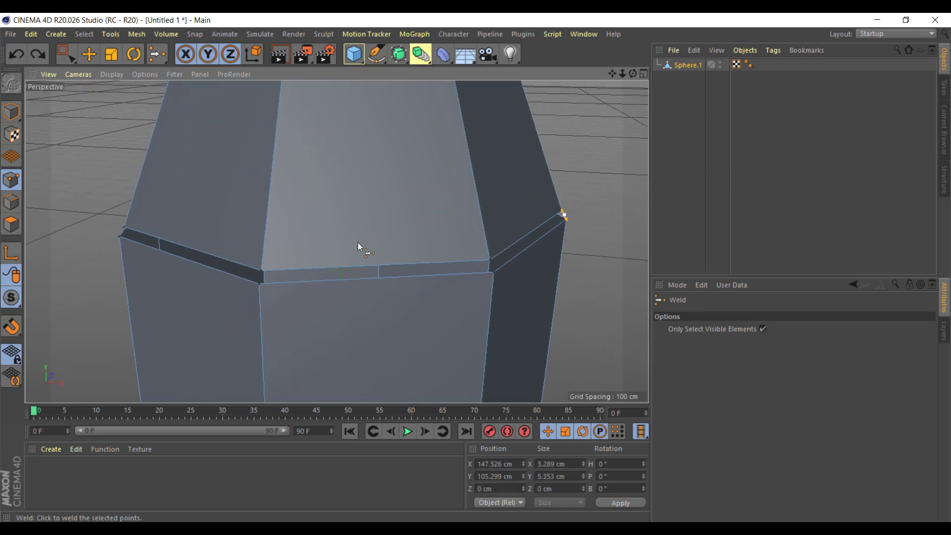
In Edges mode, loop-select the band's lower and upper edge loops and activate Stitch and Sew
{"action": "left_click", "coordinate": [16, 207]}
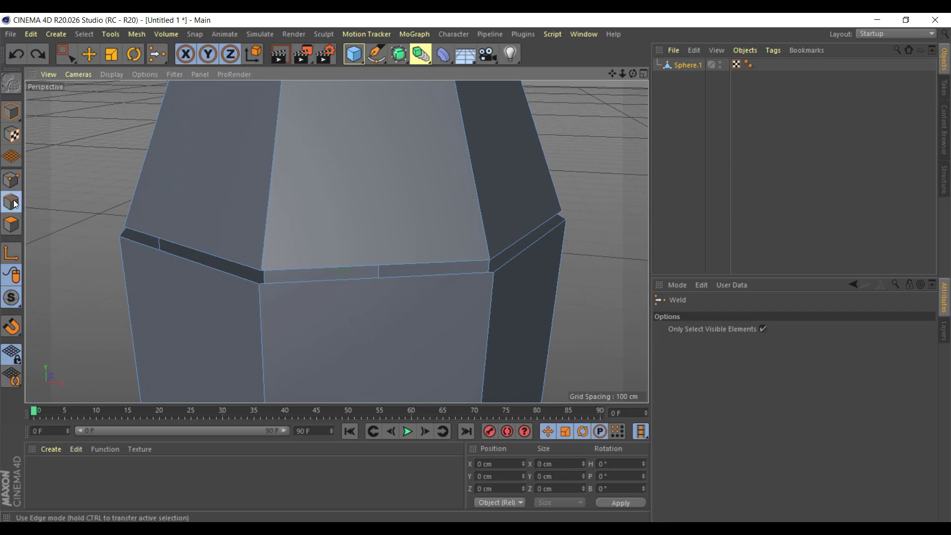
{"action": "left_click", "coordinate": [358, 212]}
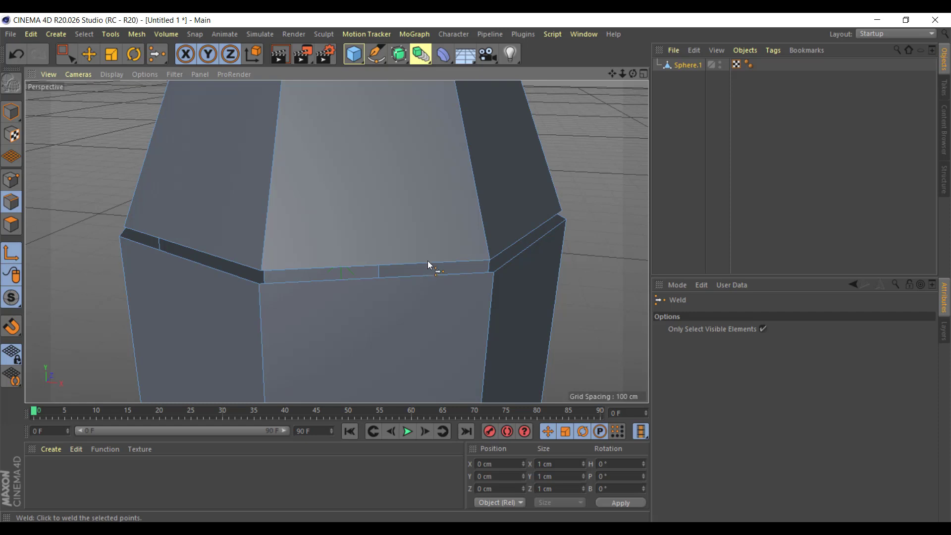
{"action": "key", "text": "u"}
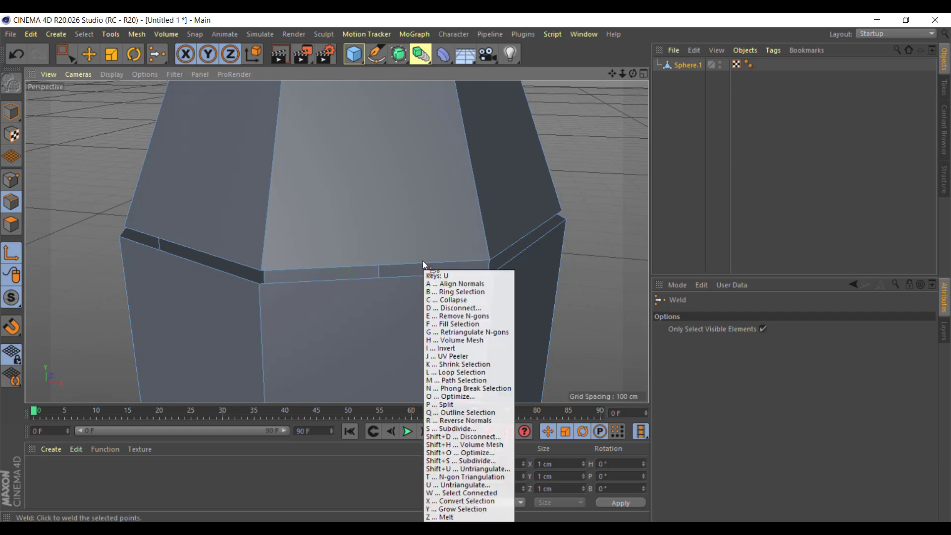
{"action": "key", "text": "l"}
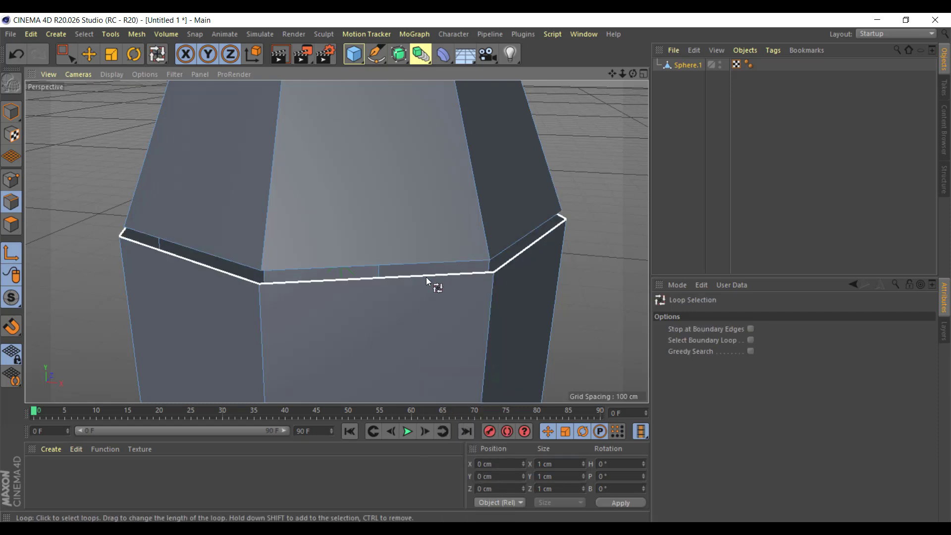
{"action": "left_click", "coordinate": [426, 276]}
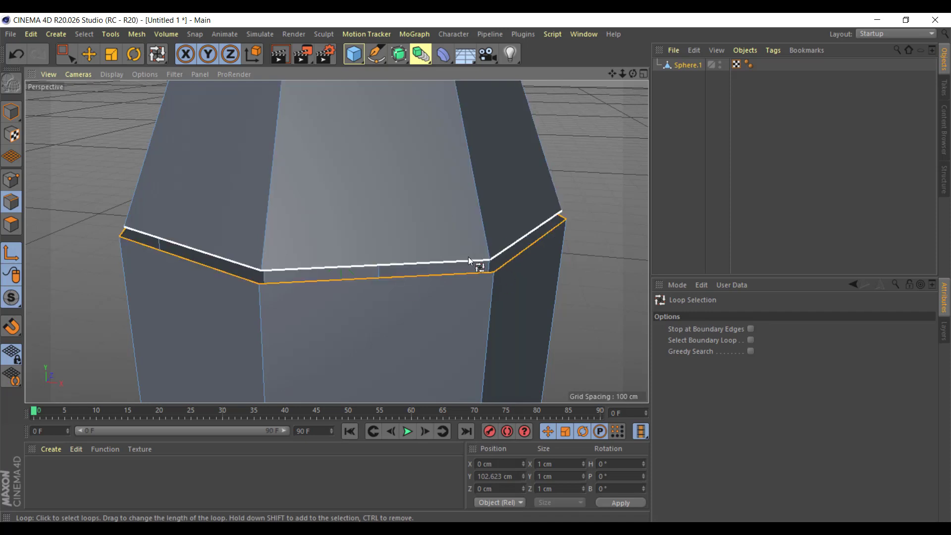
{"action": "left_click", "coordinate": [468, 257], "text": "shift"}
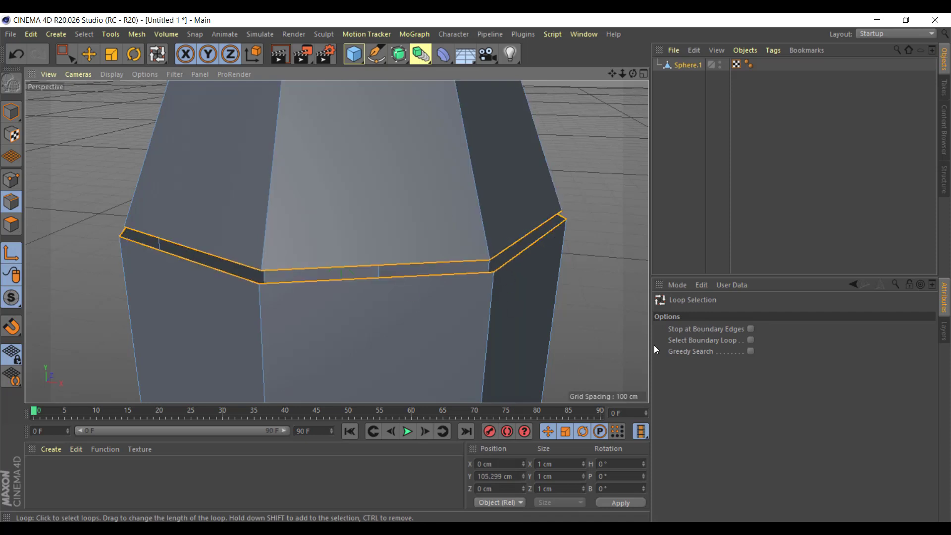
{"action": "right_click", "coordinate": [433, 122]}
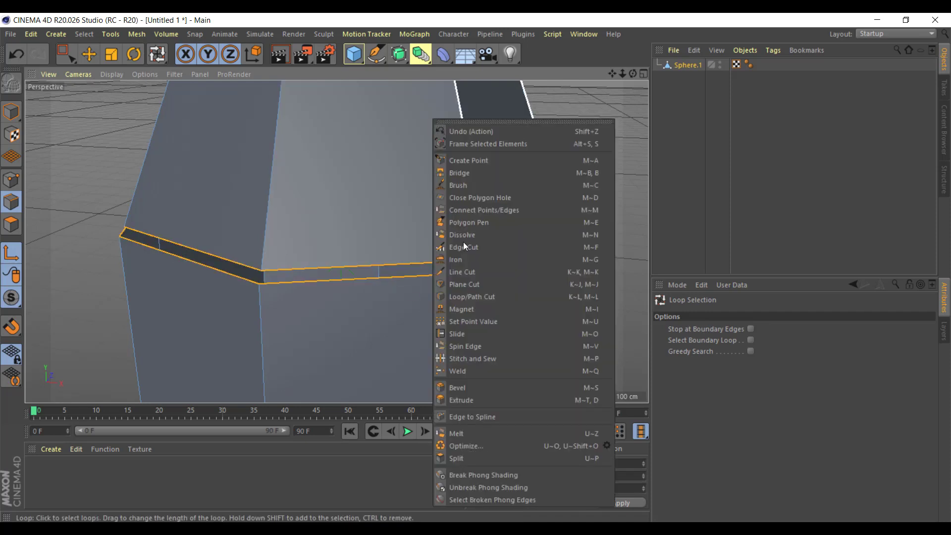
{"action": "left_click", "coordinate": [489, 361]}
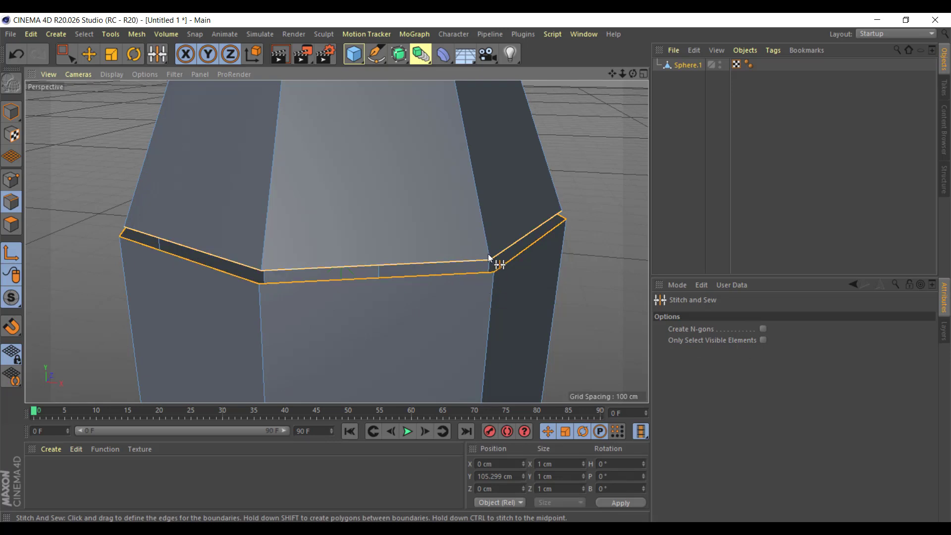
Try sewing the band's upper and lower edge loops together, undoing each attempt
{"action": "left_click_drag", "start_coordinate": [490, 260], "coordinate": [492, 272]}
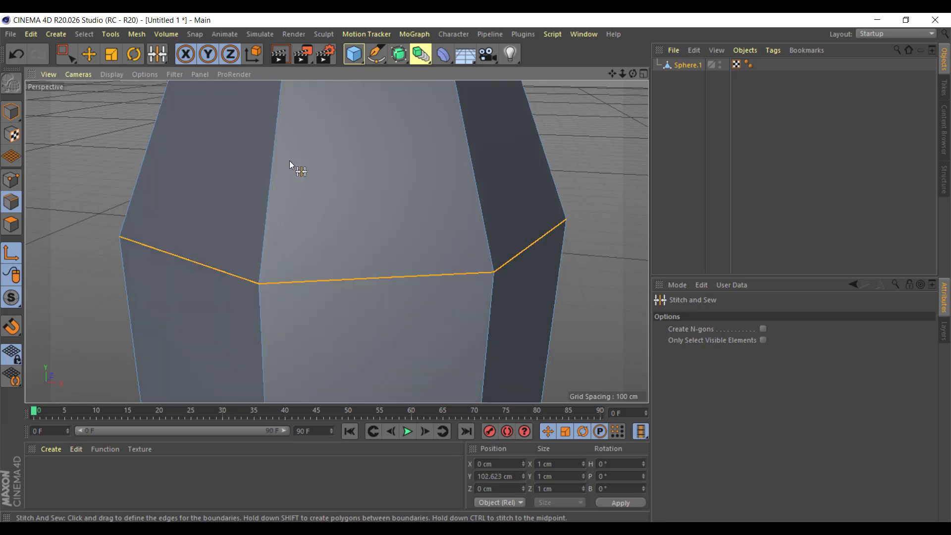
{"action": "key", "text": "ctrl+z"}
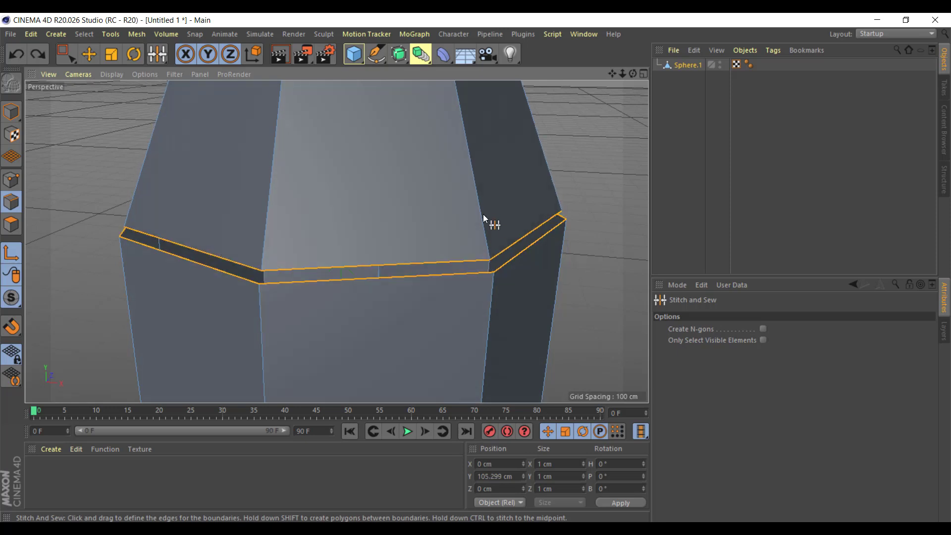
{"action": "left_click_drag", "start_coordinate": [490, 260], "coordinate": [507, 283]}
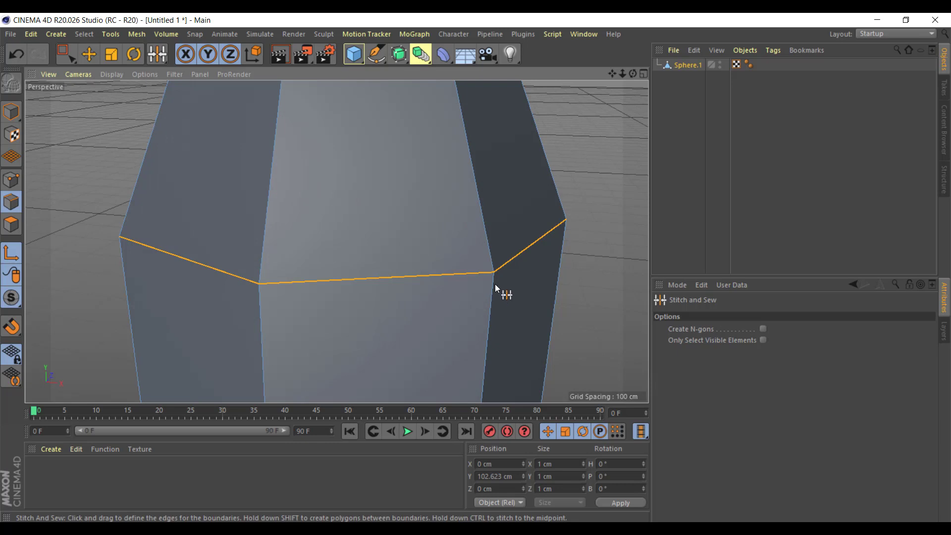
{"action": "key", "text": "ctrl+z"}
{"action": "key", "text": "ctrl+z"}
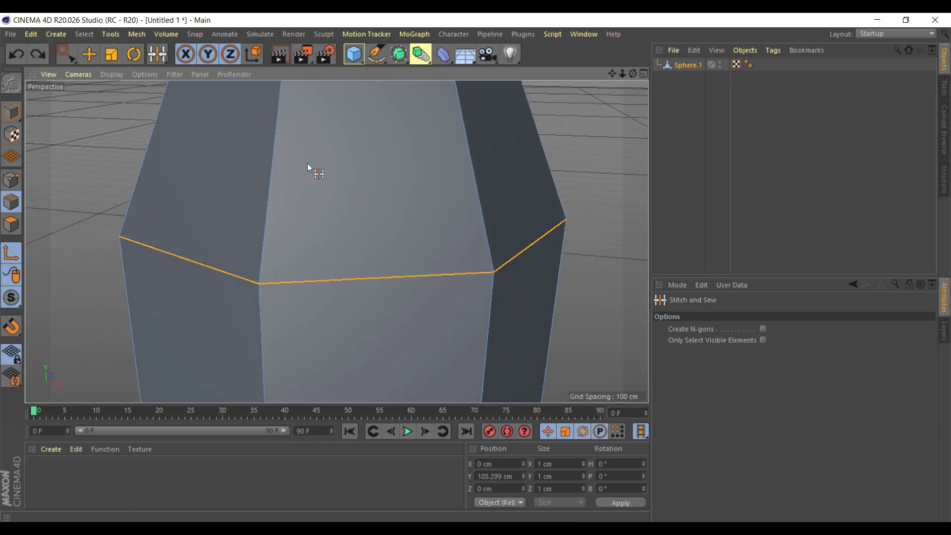
{"action": "key", "text": "ctrl+z"}
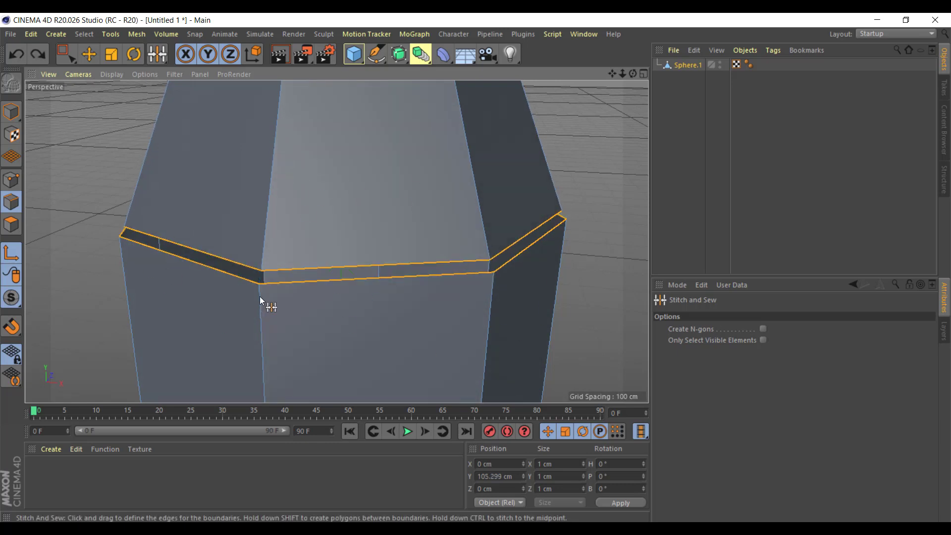
{"action": "right_click", "coordinate": [329, 166]}
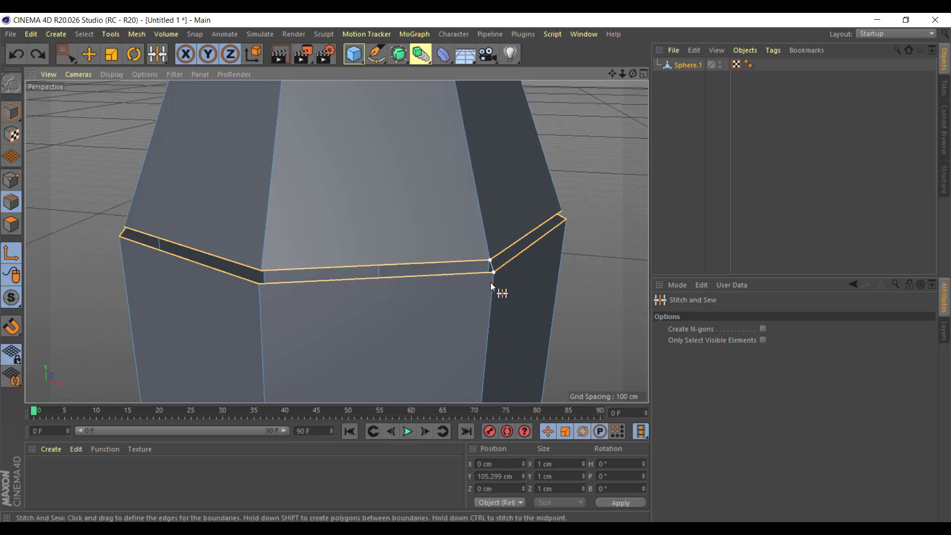
{"action": "left_click_drag", "start_coordinate": [491, 281], "coordinate": [482, 278]}
{"action": "key", "text": "ctrl+z"}
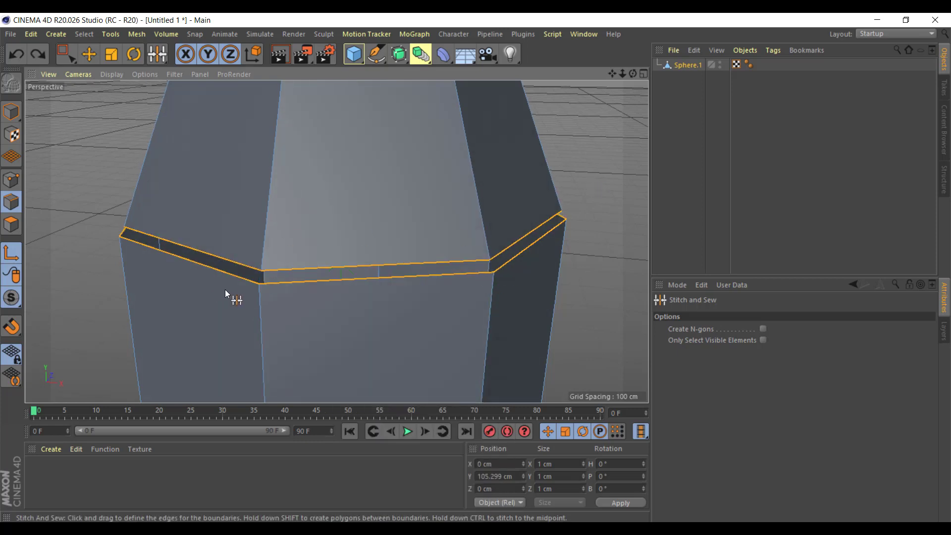
{"action": "left_click_drag", "start_coordinate": [498, 277], "coordinate": [500, 270]}
{"action": "key", "text": "ctrl+z"}
Orbit around the column and re-sew the band's boundary at the corner with a lower joined point
{"action": "mouse_move", "coordinate": [569, 268]}
{"action": "left_mouse_down", "text": "alt"}
{"action": "mouse_move", "coordinate": [543, 217]}
{"action": "mouse_move", "coordinate": [393, 281]}
{"action": "mouse_move", "coordinate": [376, 350]}
{"action": "mouse_move", "coordinate": [384, 346]}
{"action": "left_mouse_up", "text": "alt"}
{"action": "scroll", "coordinate": [411, 279], "scroll_direction": "up", "scroll_amount": 5}
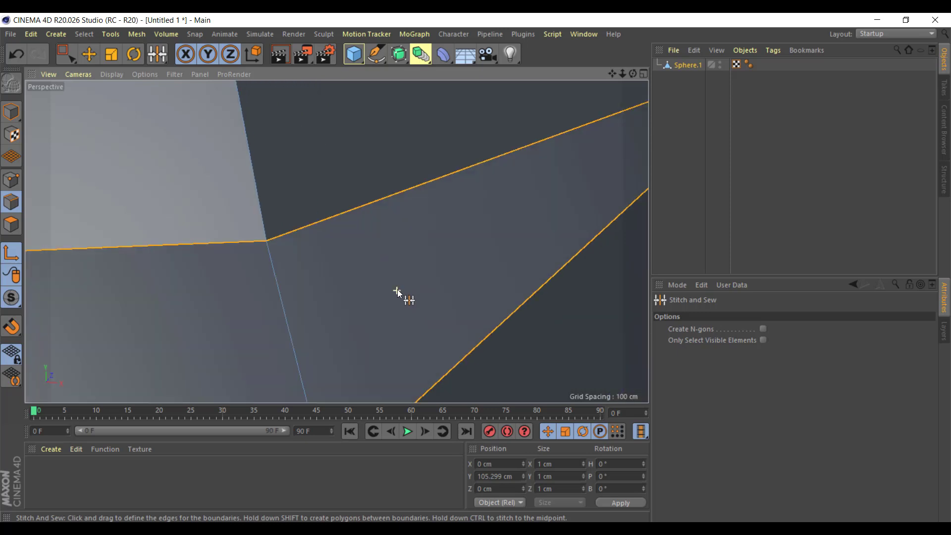
{"action": "scroll", "coordinate": [395, 292], "scroll_direction": "down", "scroll_amount": 3}
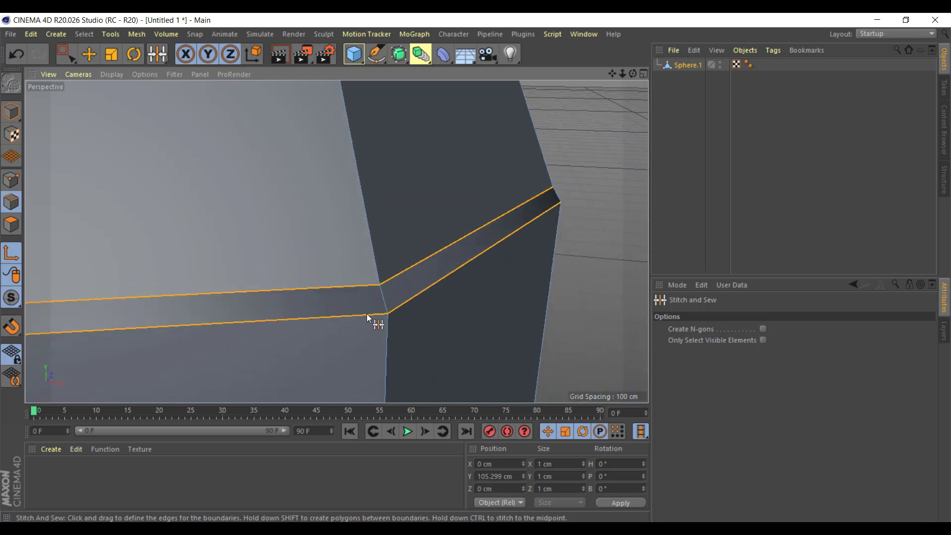
{"action": "mouse_move", "coordinate": [548, 240]}
{"action": "left_mouse_down"}
{"action": "mouse_move", "coordinate": [376, 281]}
{"action": "mouse_move", "coordinate": [389, 322]}
{"action": "left_mouse_up"}
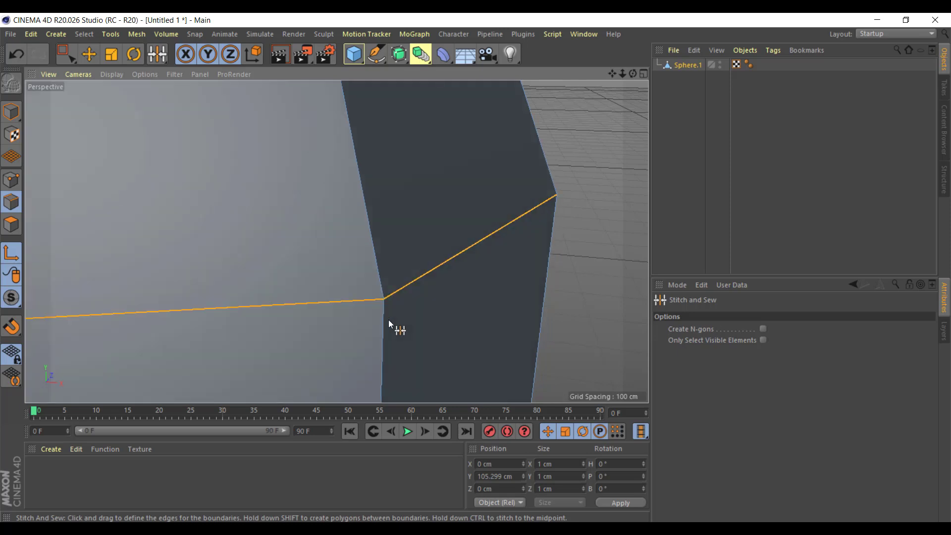
{"action": "key", "text": "ctrl+z"}
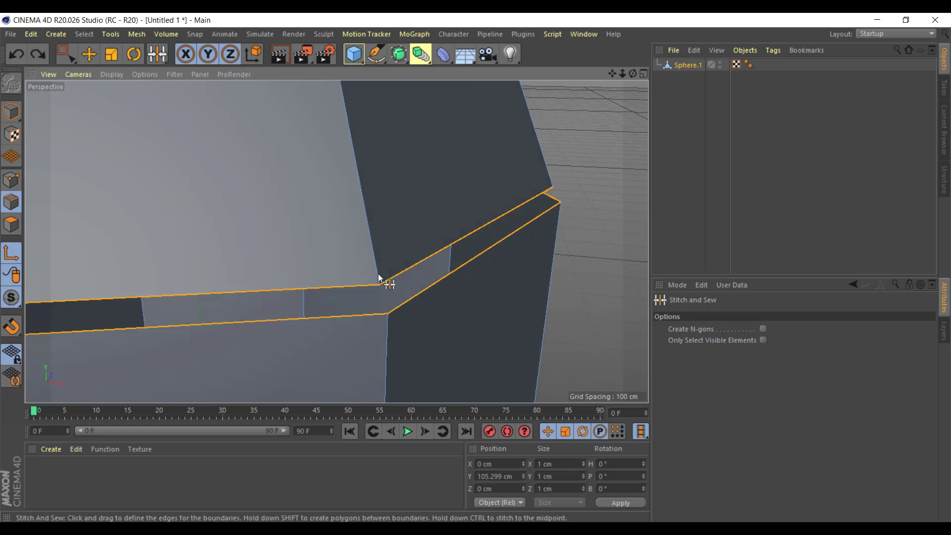
{"action": "mouse_move", "coordinate": [386, 278]}
{"action": "left_mouse_down"}
{"action": "mouse_move", "coordinate": [394, 325]}
{"action": "mouse_move", "coordinate": [384, 272]}
{"action": "left_mouse_up"}
{"action": "key", "text": "ctrl+z"}
{"action": "key", "text": "ctrl+z"}
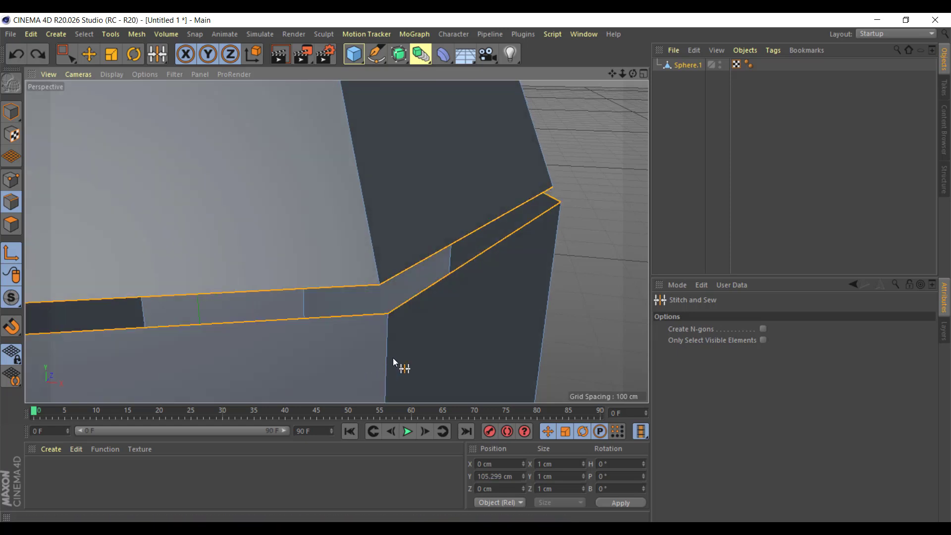
View the band from above and stitch its two edge loops into one
{"action": "scroll", "coordinate": [410, 271], "scroll_direction": "up", "scroll_amount": 3}
{"action": "scroll", "coordinate": [416, 282], "scroll_direction": "up", "scroll_amount": 3}
{"action": "scroll", "coordinate": [419, 293], "scroll_direction": "down", "scroll_amount": 3}
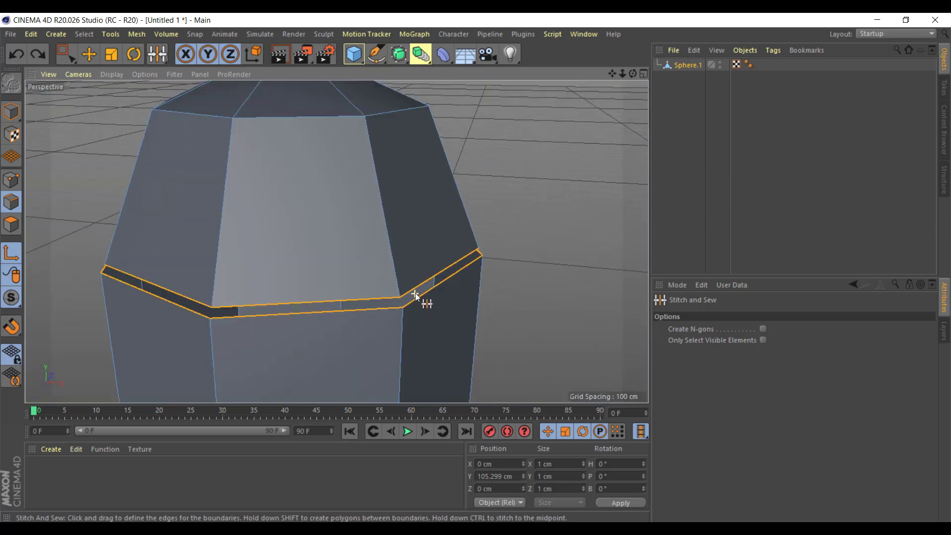
{"action": "scroll", "coordinate": [426, 312], "scroll_direction": "down", "scroll_amount": 3}
{"action": "scroll", "coordinate": [446, 277], "scroll_direction": "down", "scroll_amount": 2}
{"action": "left_click_drag", "start_coordinate": [449, 213], "coordinate": [444, 242], "text": "alt"}
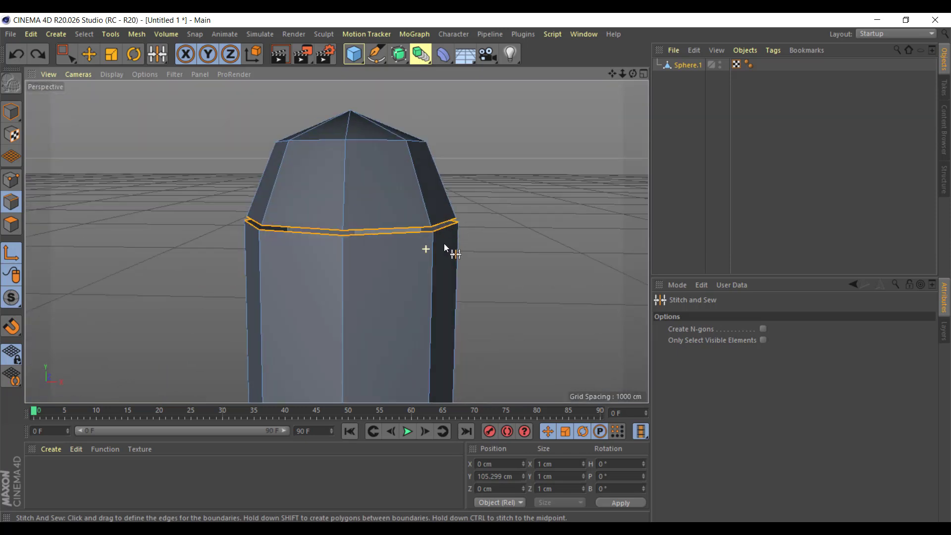
{"action": "mouse_move", "coordinate": [413, 335]}
{"action": "left_mouse_down", "text": "alt"}
{"action": "mouse_move", "coordinate": [482, 292]}
{"action": "mouse_move", "coordinate": [475, 297]}
{"action": "left_mouse_up", "text": "alt"}
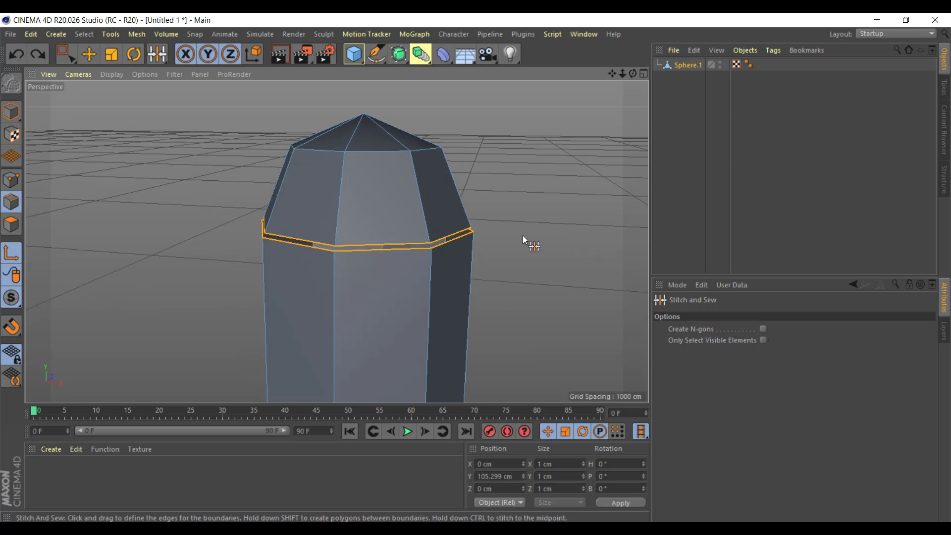
{"action": "scroll", "coordinate": [397, 263], "scroll_direction": "up", "scroll_amount": 2}
{"action": "scroll", "coordinate": [411, 247], "scroll_direction": "up", "scroll_amount": 2}
{"action": "scroll", "coordinate": [445, 238], "scroll_direction": "up", "scroll_amount": 3}
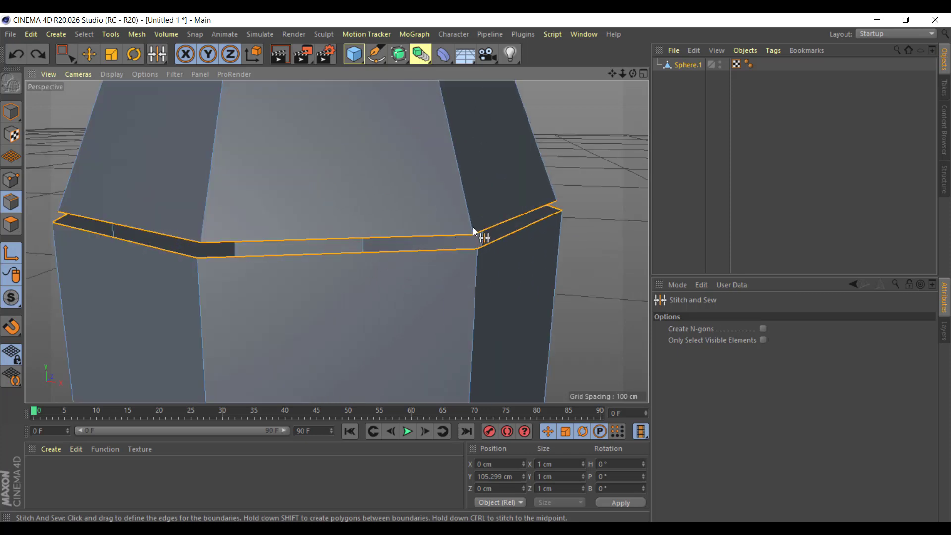
{"action": "left_click_drag", "start_coordinate": [473, 230], "coordinate": [480, 255]}
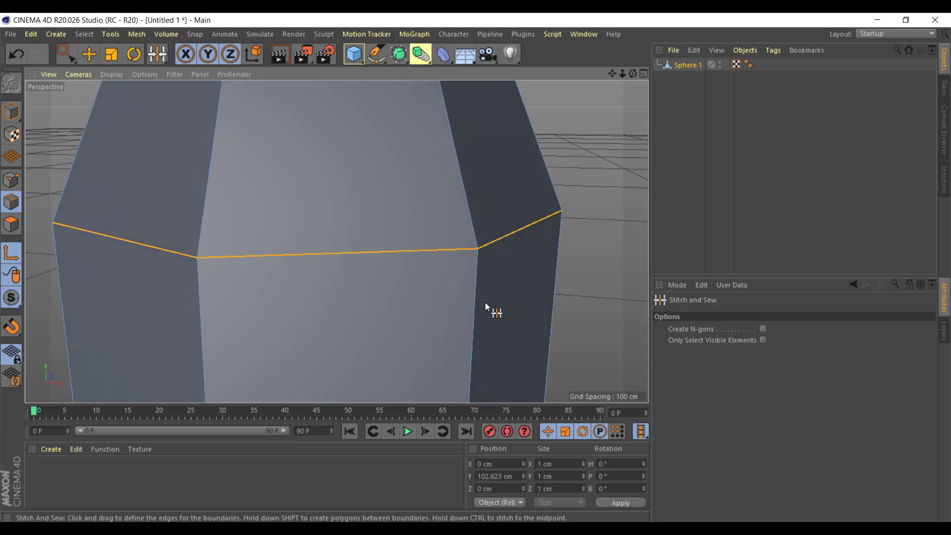
{"action": "scroll", "coordinate": [486, 304], "scroll_direction": "down", "scroll_amount": 5}
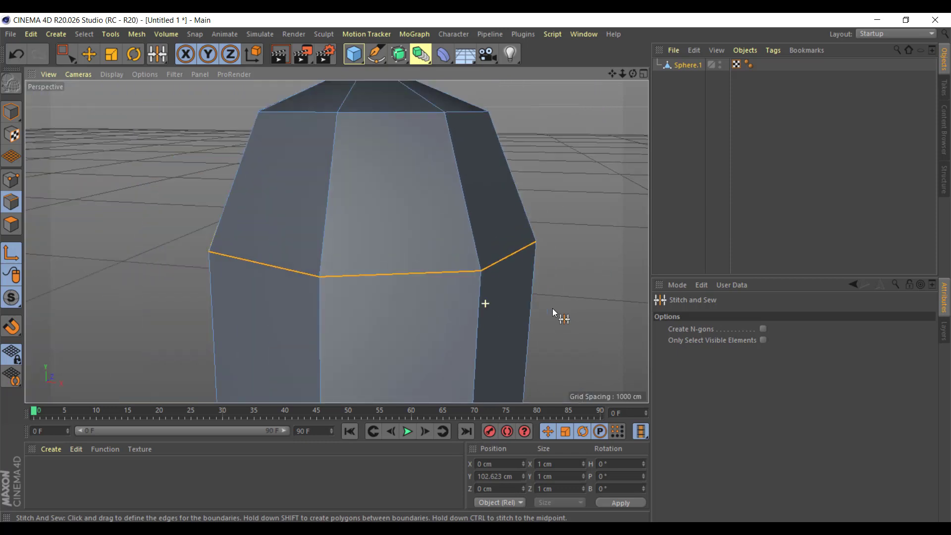
{"action": "left_click", "coordinate": [11, 180]}
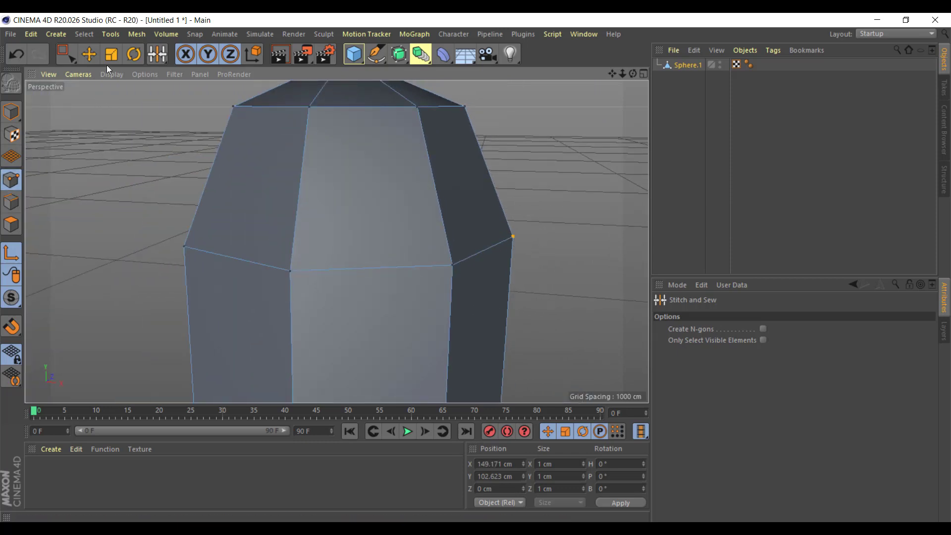
{"action": "key", "text": "r"}
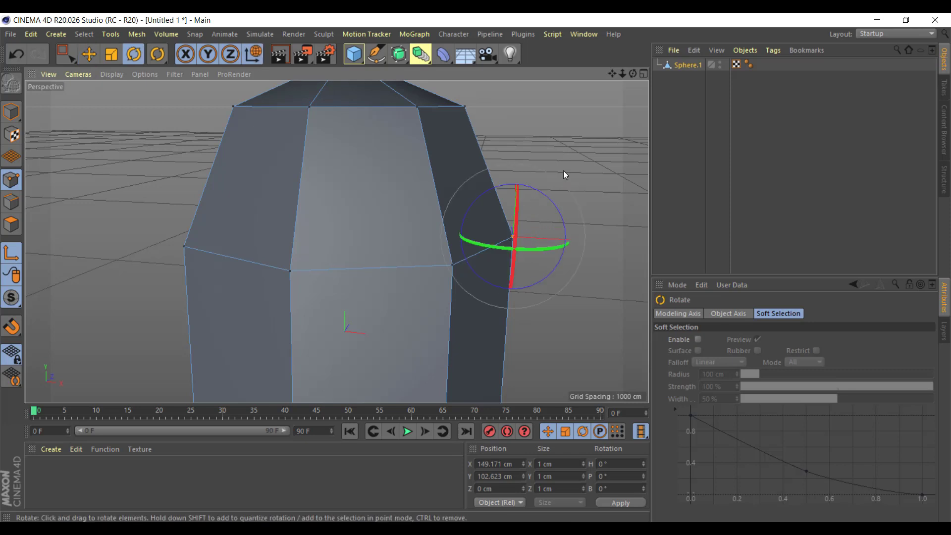
{"action": "left_click", "coordinate": [453, 265]}
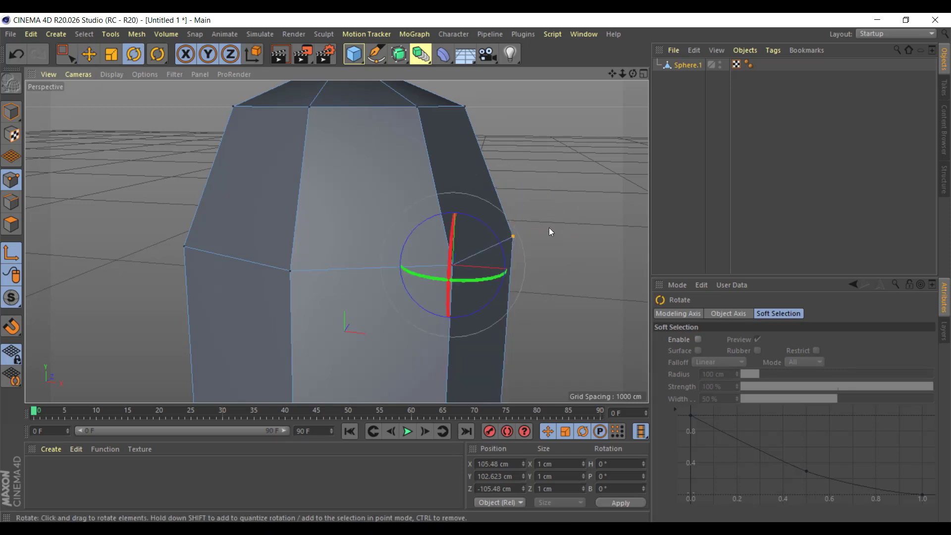
{"action": "key", "text": "e"}
{"action": "left_click", "coordinate": [512, 236]}
{"action": "mouse_move", "coordinate": [551, 239]}
{"action": "left_mouse_down"}
{"action": "mouse_move", "coordinate": [614, 241]}
{"action": "mouse_move", "coordinate": [589, 239]}
{"action": "left_mouse_up"}
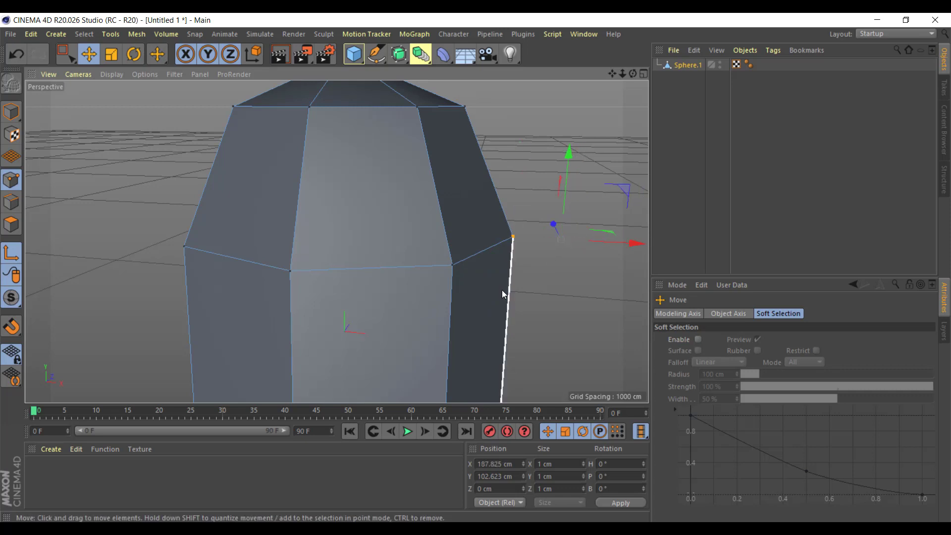
{"action": "key", "text": "ctrl+z"}
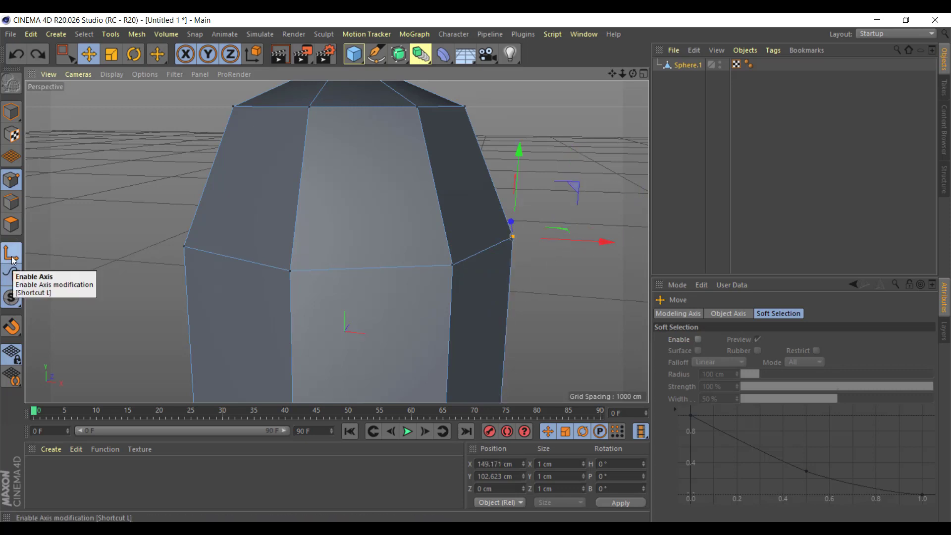
{"action": "left_click_drag", "start_coordinate": [522, 159], "coordinate": [521, 124]}
{"action": "key", "text": "ctrl+z"}
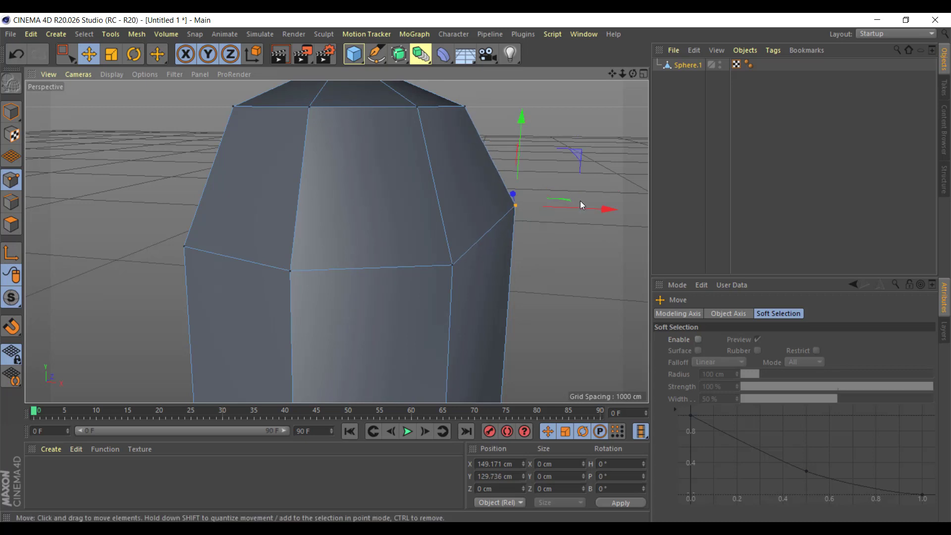
{"action": "left_click_drag", "start_coordinate": [581, 201], "coordinate": [643, 207]}
{"action": "key", "text": "ctrl+z"}
{"action": "scroll", "coordinate": [478, 277], "scroll_direction": "up", "scroll_amount": 5}
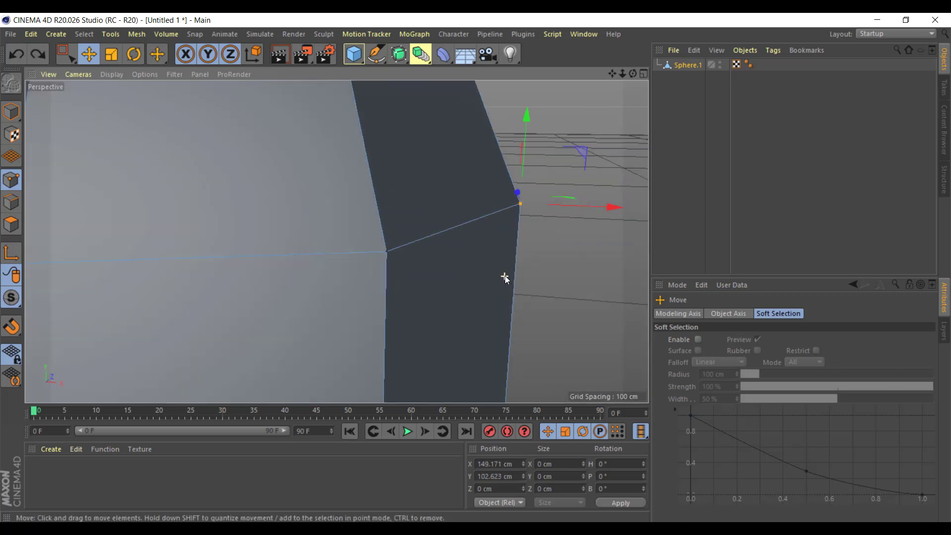
{"action": "scroll", "coordinate": [505, 272], "scroll_direction": "down", "scroll_amount": 5}
{"action": "scroll", "coordinate": [495, 258], "scroll_direction": "down", "scroll_amount": 3}
{"action": "scroll", "coordinate": [469, 229], "scroll_direction": "up", "scroll_amount": 2}
{"action": "scroll", "coordinate": [402, 250], "scroll_direction": "down", "scroll_amount": 3}
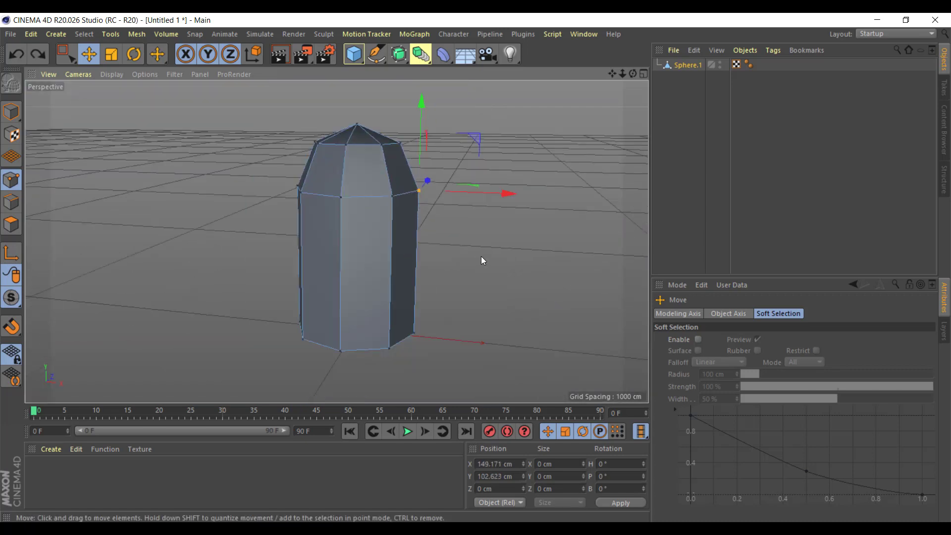
{"action": "left_click_drag", "start_coordinate": [509, 127], "coordinate": [225, 245]}
{"action": "key", "text": "ctrl+z"}
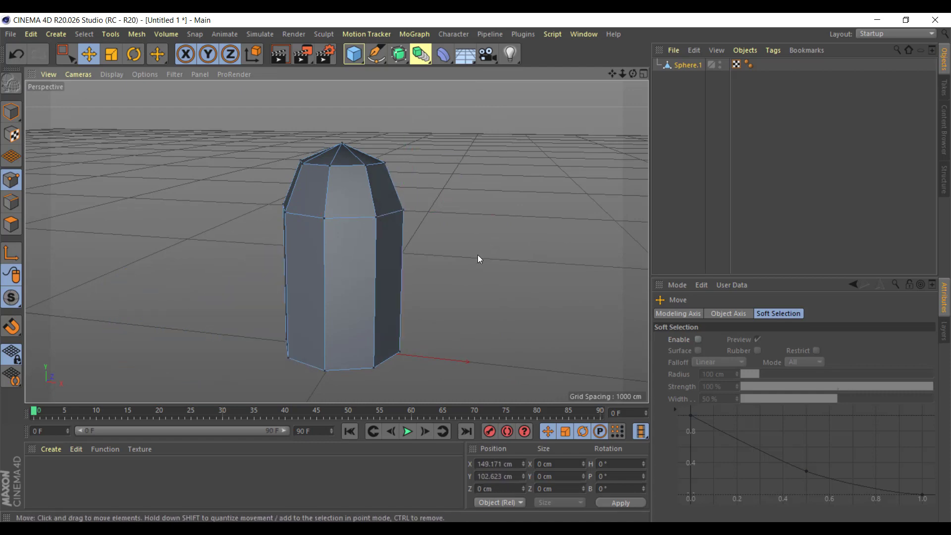
{"action": "mouse_move", "coordinate": [477, 257]}
{"action": "left_mouse_down", "text": "alt"}
{"action": "mouse_move", "coordinate": [472, 265]}
{"action": "mouse_move", "coordinate": [284, 290]}
{"action": "mouse_move", "coordinate": [453, 275]}
{"action": "left_mouse_up", "text": "alt"}
{"action": "scroll", "coordinate": [456, 277], "scroll_direction": "up", "scroll_amount": 2}
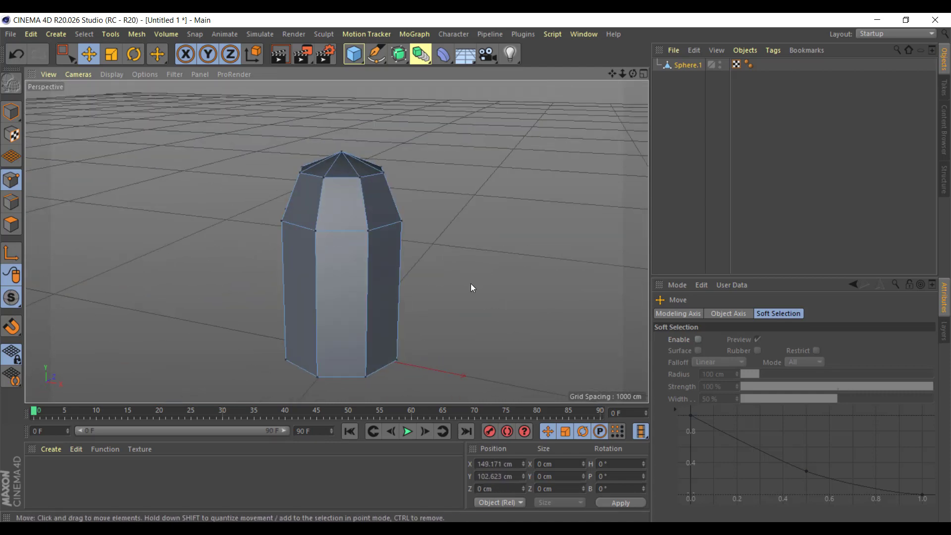
{"action": "scroll", "coordinate": [470, 284], "scroll_direction": "up", "scroll_amount": 2}
{"action": "scroll", "coordinate": [438, 250], "scroll_direction": "up", "scroll_amount": 2}
{"action": "scroll", "coordinate": [446, 253], "scroll_direction": "up", "scroll_amount": 3}
{"action": "scroll", "coordinate": [439, 250], "scroll_direction": "down", "scroll_amount": 5}
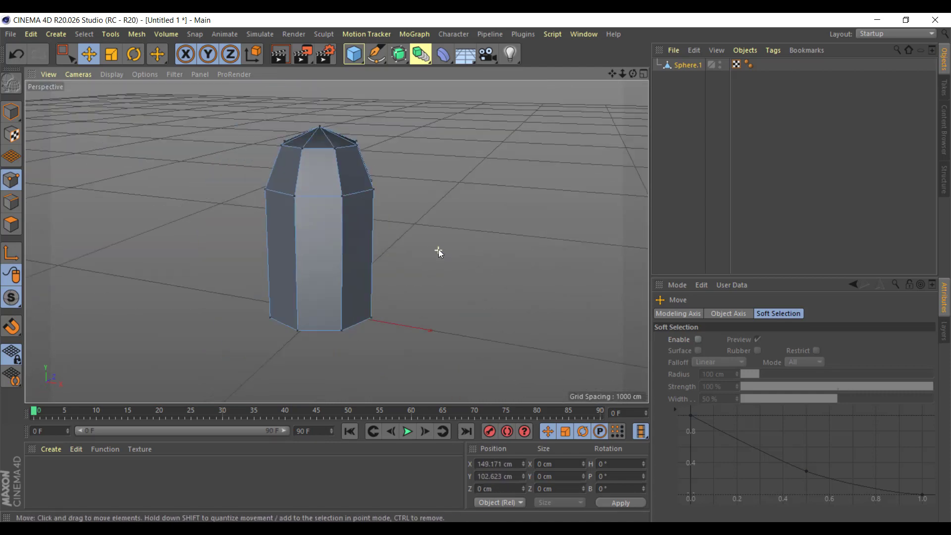
{"action": "left_click_drag", "start_coordinate": [411, 246], "coordinate": [420, 251], "text": "alt"}
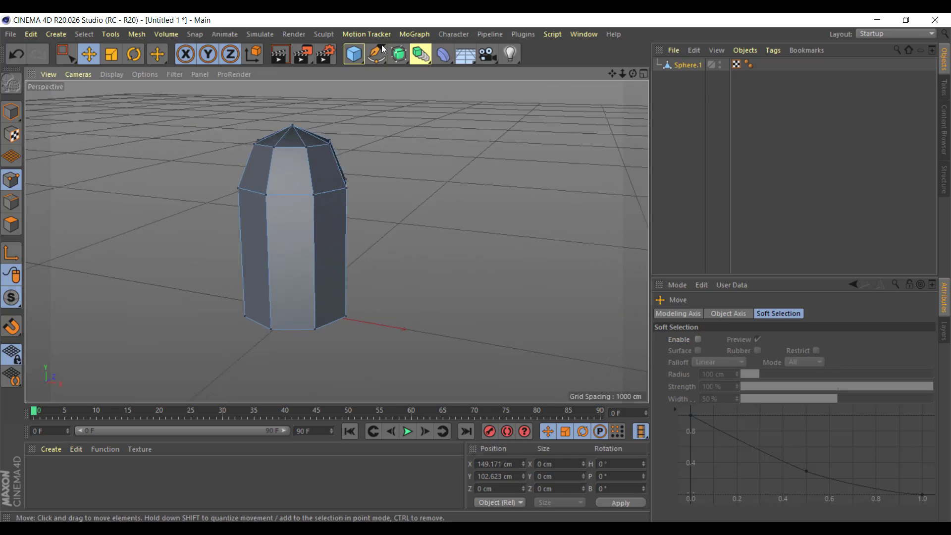
Add a cube, lower it, and place it front-right of the column
{"action": "left_click", "coordinate": [352, 55]}
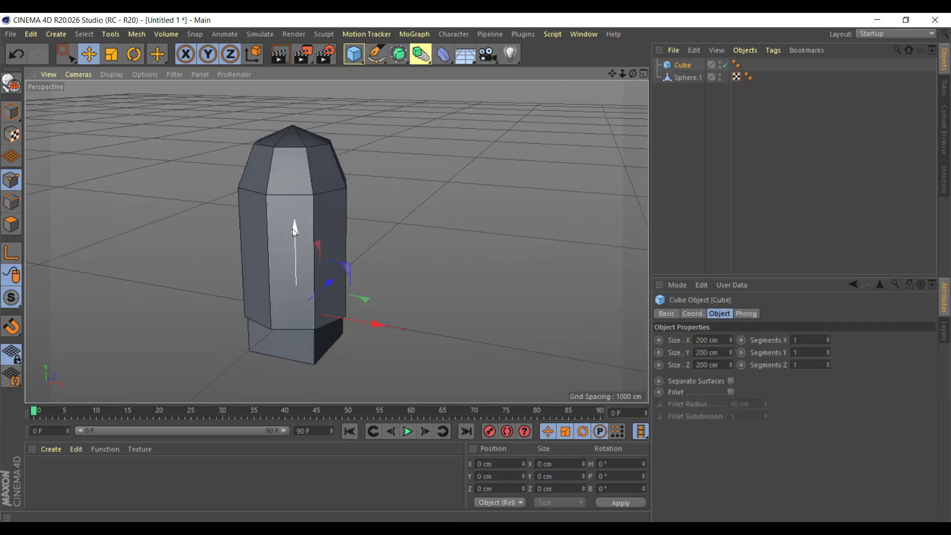
{"action": "left_click_drag", "start_coordinate": [292, 228], "coordinate": [299, 281]}
{"action": "left_click_drag", "start_coordinate": [389, 386], "coordinate": [456, 218]}
{"action": "scroll", "coordinate": [431, 269], "scroll_direction": "up", "scroll_amount": 2}
{"action": "scroll", "coordinate": [358, 270], "scroll_direction": "up", "scroll_amount": 2}
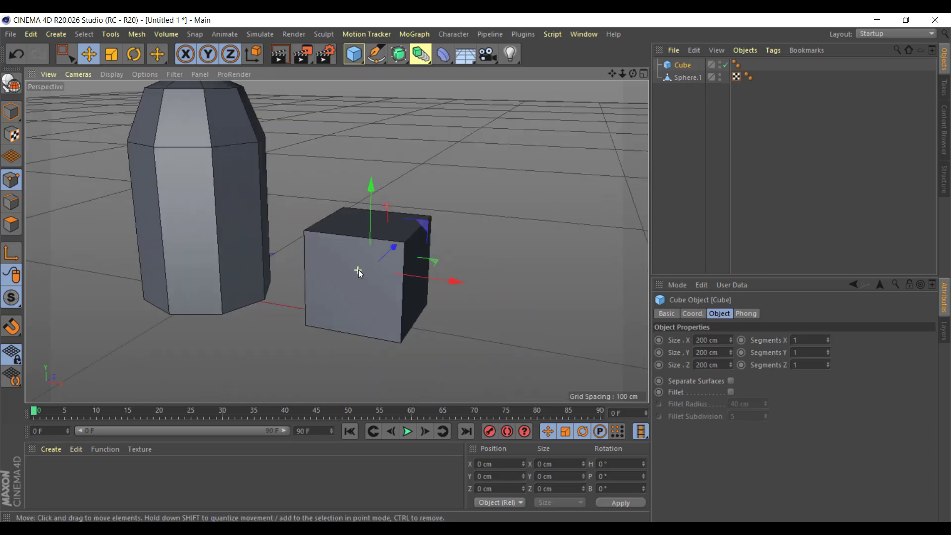
{"action": "scroll", "coordinate": [417, 263], "scroll_direction": "up", "scroll_amount": 3}
{"action": "mouse_move", "coordinate": [417, 263]}
{"action": "left_mouse_down", "text": "alt"}
{"action": "mouse_move", "coordinate": [333, 240]}
{"action": "mouse_move", "coordinate": [347, 258]}
{"action": "left_mouse_up", "text": "alt"}
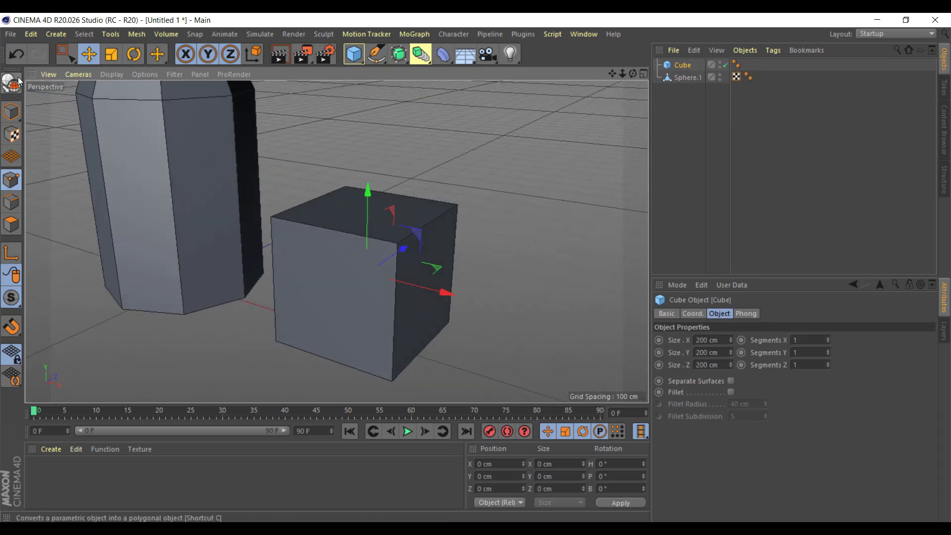
Make the cube editable and delete its front-top corner point, leaving three faces
{"action": "left_click", "coordinate": [11, 133]}
{"action": "left_click", "coordinate": [397, 243]}
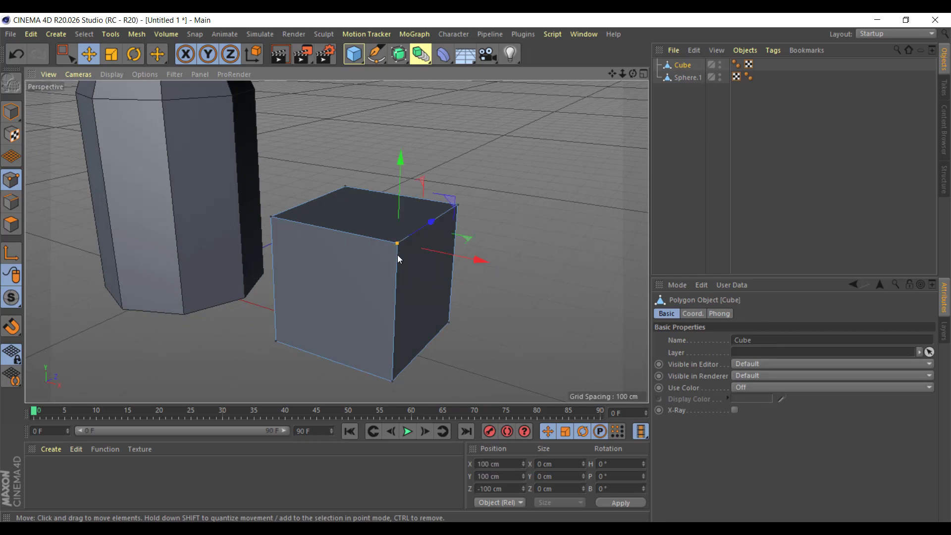
{"action": "key", "text": "Delete"}
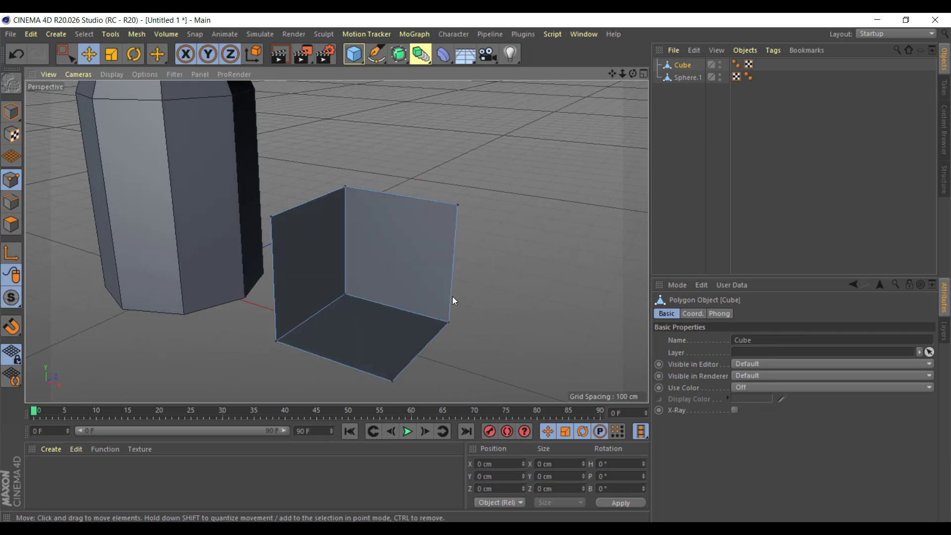
{"action": "mouse_move", "coordinate": [394, 316]}
{"action": "left_mouse_down", "text": "alt"}
{"action": "mouse_move", "coordinate": [420, 327]}
{"action": "mouse_move", "coordinate": [394, 336]}
{"action": "mouse_move", "coordinate": [418, 356]}
{"action": "left_mouse_up", "text": "alt"}
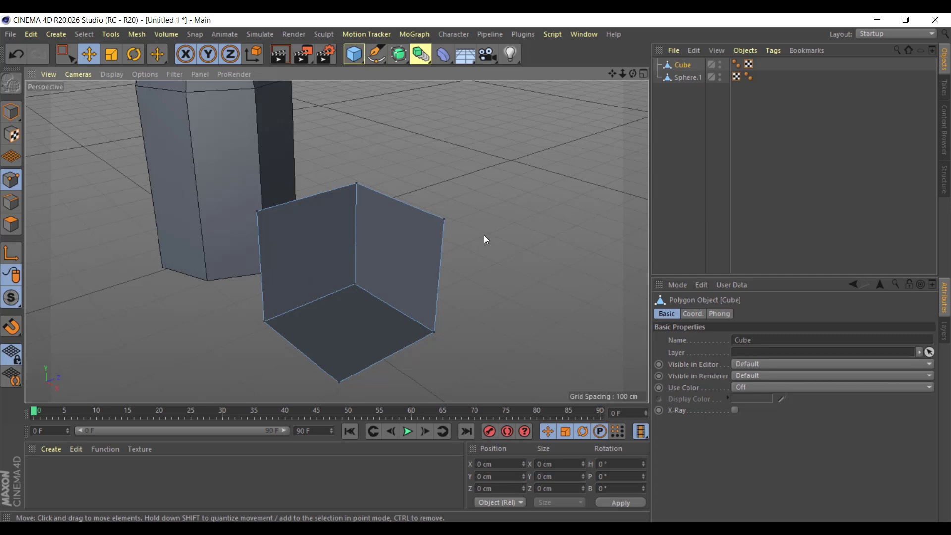
Weld the open cube's top-right and bottom corner points together at their midpoint
{"action": "left_click", "coordinate": [444, 218]}
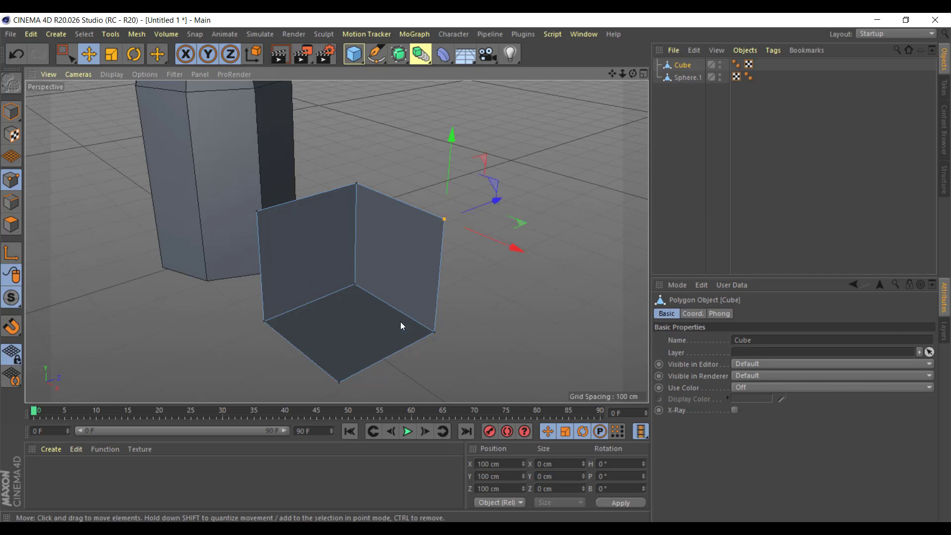
{"action": "left_click", "coordinate": [335, 383], "text": "shift"}
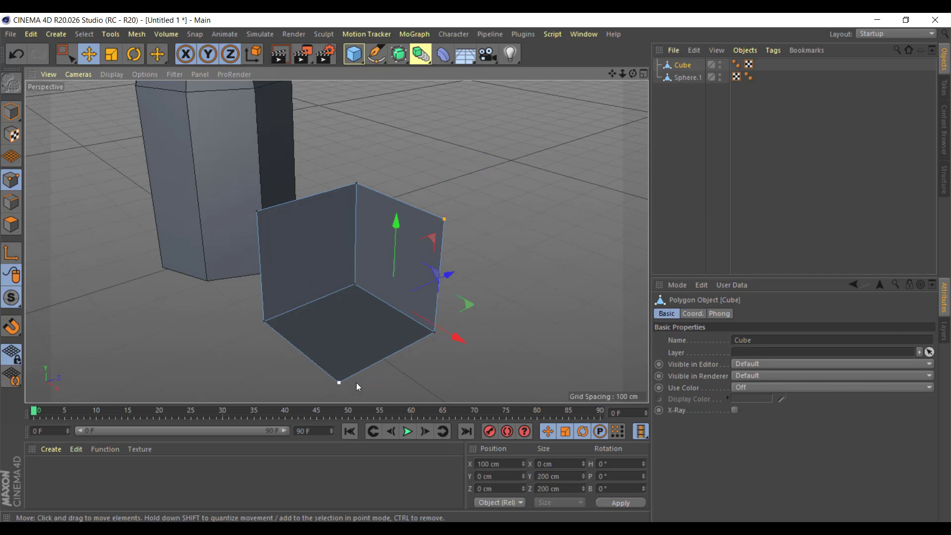
{"action": "right_click", "coordinate": [503, 189]}
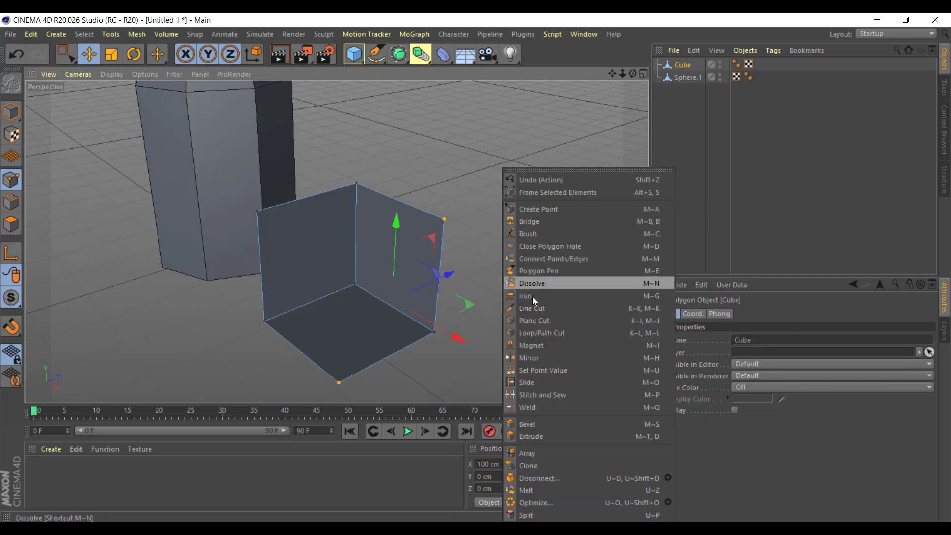
{"action": "left_click", "coordinate": [538, 405]}
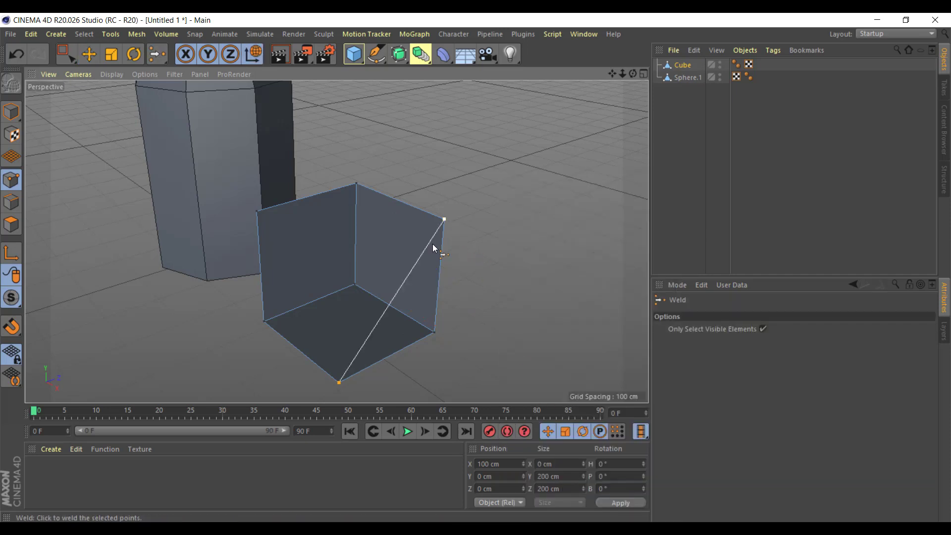
{"action": "left_click", "coordinate": [445, 218]}
{"action": "key", "text": "ctrl+z"}
{"action": "left_click", "coordinate": [447, 218]}
{"action": "key", "text": "ctrl+z"}
{"action": "left_click", "coordinate": [339, 381]}
{"action": "key", "text": "ctrl+z"}
{"action": "left_click", "coordinate": [401, 298]}
{"action": "mouse_move", "coordinate": [434, 304]}
{"action": "left_mouse_down", "text": "alt"}
{"action": "mouse_move", "coordinate": [440, 240]}
{"action": "mouse_move", "coordinate": [536, 310]}
{"action": "mouse_move", "coordinate": [503, 297]}
{"action": "left_mouse_up", "text": "alt"}
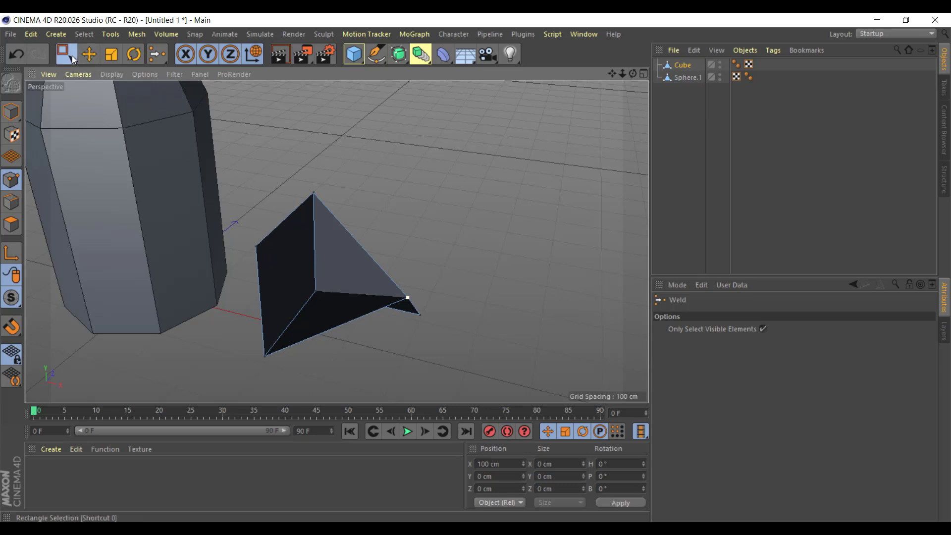
Select a corner point and the top-left corner point and weld them into one
{"action": "left_click_drag", "start_coordinate": [73, 56], "coordinate": [103, 78]}
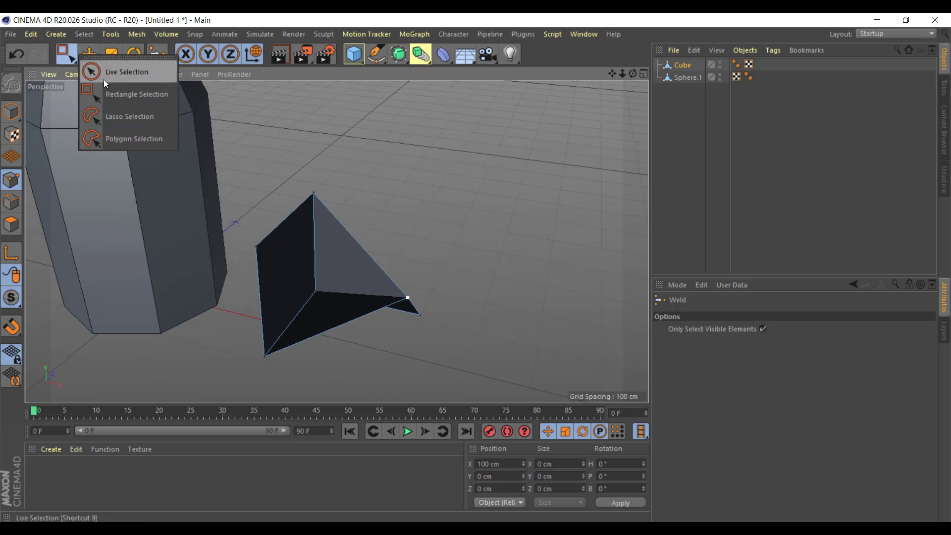
{"action": "left_click", "coordinate": [409, 297]}
{"action": "mouse_move", "coordinate": [494, 302]}
{"action": "left_mouse_down", "text": "alt"}
{"action": "mouse_move", "coordinate": [391, 305]}
{"action": "mouse_move", "coordinate": [418, 260]}
{"action": "mouse_move", "coordinate": [208, 218]}
{"action": "left_mouse_up", "text": "alt"}
{"action": "left_click", "coordinate": [233, 205], "text": "shift"}
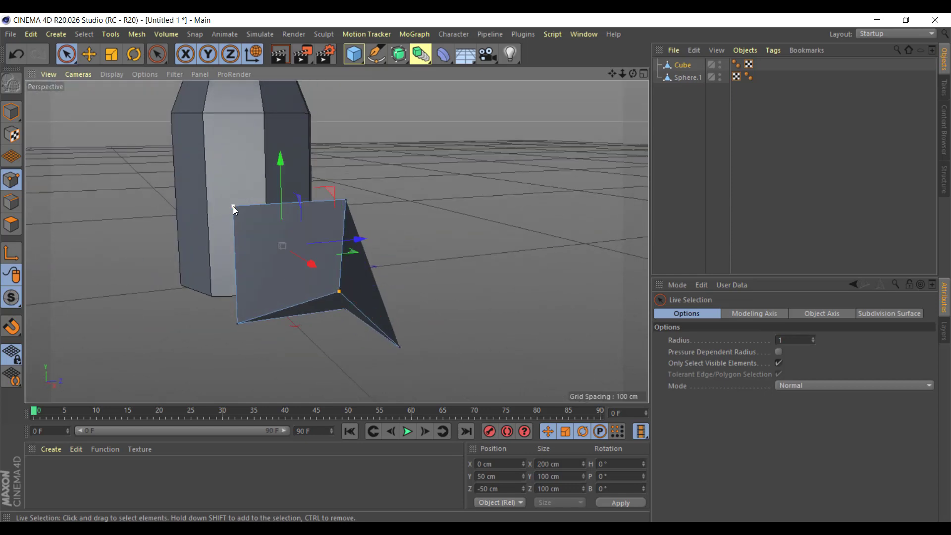
{"action": "right_click", "coordinate": [445, 242]}
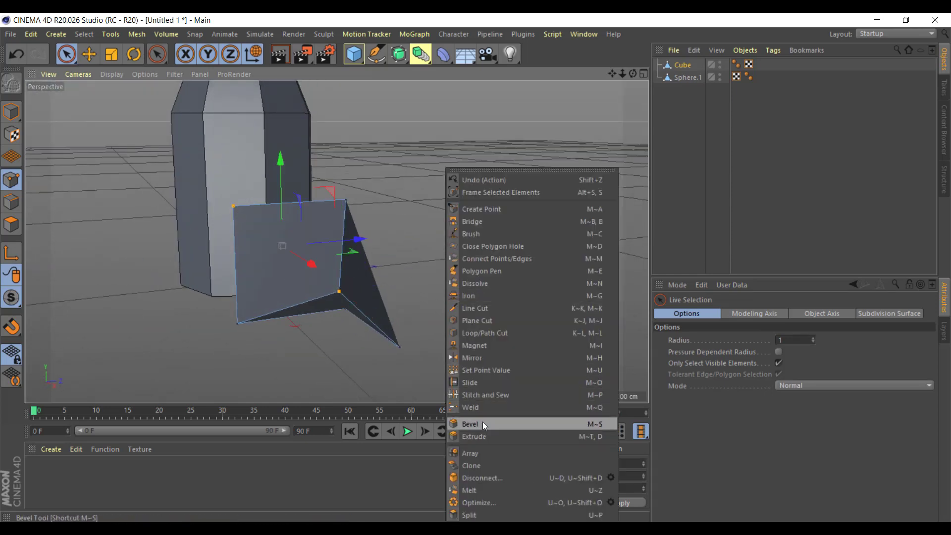
{"action": "left_click", "coordinate": [488, 407]}
{"action": "left_click", "coordinate": [339, 293]}
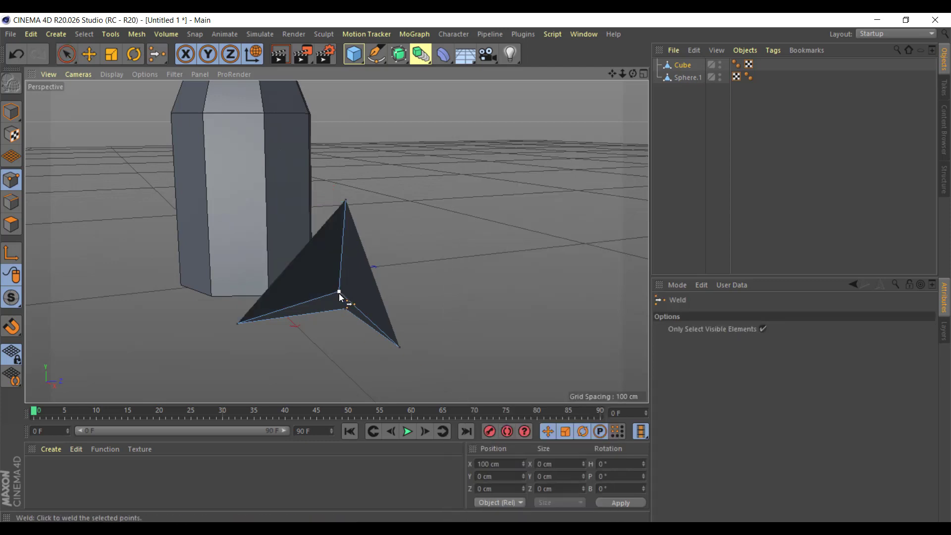
Return to Model mode with the pyramid selected and orbit to see the whole scene
{"action": "key", "text": "super+space"}
{"action": "left_click", "coordinate": [11, 112]}
{"action": "mouse_move", "coordinate": [473, 277]}
{"action": "left_mouse_down", "text": "alt"}
{"action": "mouse_move", "coordinate": [365, 310]}
{"action": "mouse_move", "coordinate": [244, 240]}
{"action": "mouse_move", "coordinate": [325, 188]}
{"action": "mouse_move", "coordinate": [450, 198]}
{"action": "mouse_move", "coordinate": [511, 251]}
{"action": "mouse_move", "coordinate": [514, 302]}
{"action": "mouse_move", "coordinate": [492, 232]}
{"action": "mouse_move", "coordinate": [540, 263]}
{"action": "left_mouse_up", "text": "alt"}
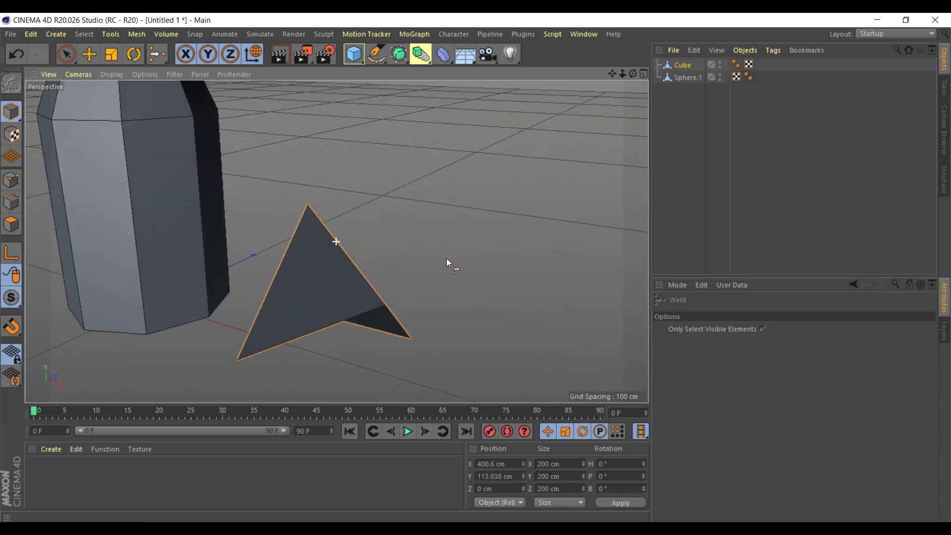
{"action": "mouse_move", "coordinate": [396, 311]}
{"action": "left_mouse_down", "text": "alt"}
{"action": "mouse_move", "coordinate": [388, 323]}
{"action": "mouse_move", "coordinate": [272, 325]}
{"action": "mouse_move", "coordinate": [390, 333]}
{"action": "mouse_move", "coordinate": [362, 306]}
{"action": "mouse_move", "coordinate": [363, 314]}
{"action": "mouse_move", "coordinate": [421, 314]}
{"action": "mouse_move", "coordinate": [378, 335]}
{"action": "mouse_move", "coordinate": [403, 342]}
{"action": "left_mouse_up", "text": "alt"}
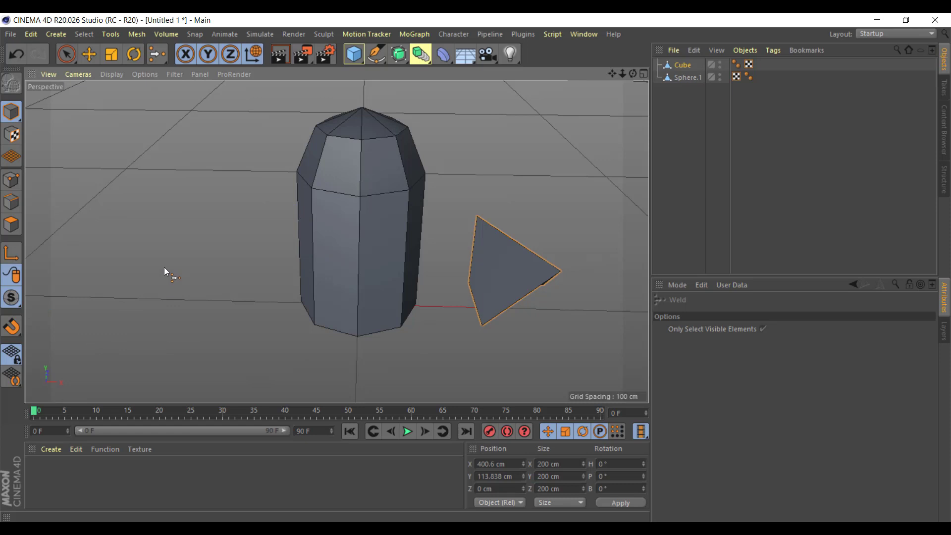
Add a box left of the column, lift it up and slim it into a thin pillar
{"action": "left_click", "coordinate": [357, 57]}
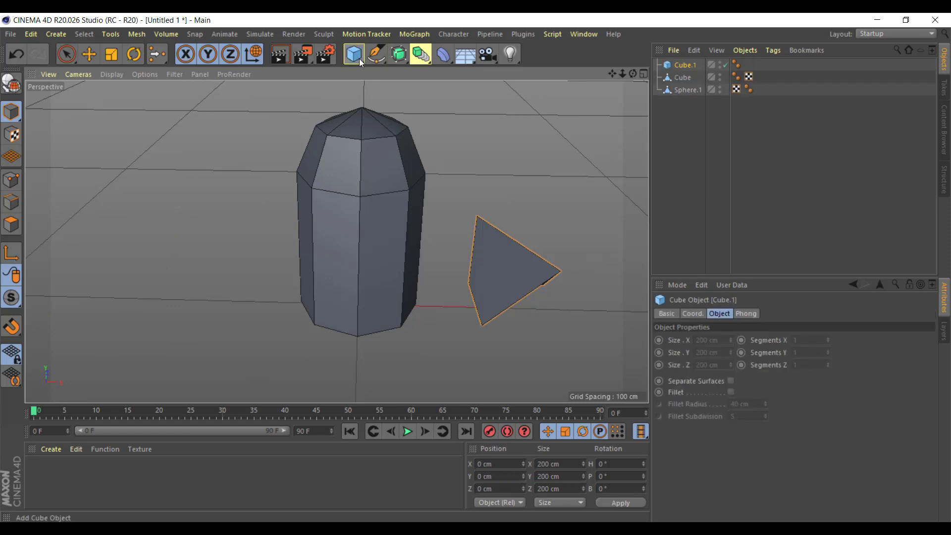
{"action": "key", "text": "e"}
{"action": "key", "text": "r"}
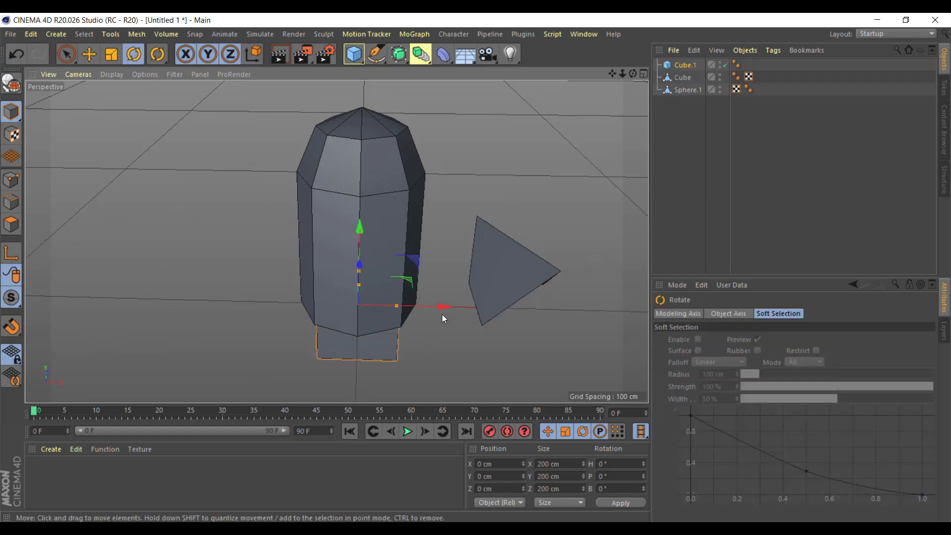
{"action": "key", "text": "e"}
{"action": "mouse_move", "coordinate": [438, 310]}
{"action": "left_mouse_down"}
{"action": "mouse_move", "coordinate": [230, 305]}
{"action": "mouse_move", "coordinate": [266, 305]}
{"action": "left_mouse_up"}
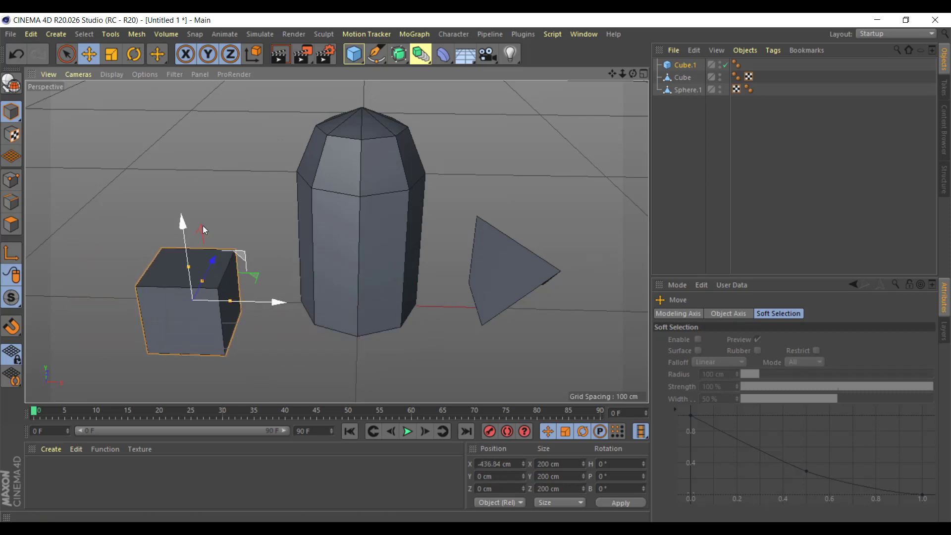
{"action": "left_click_drag", "start_coordinate": [178, 207], "coordinate": [177, 157]}
{"action": "left_click_drag", "start_coordinate": [296, 305], "coordinate": [470, 321], "text": "alt"}
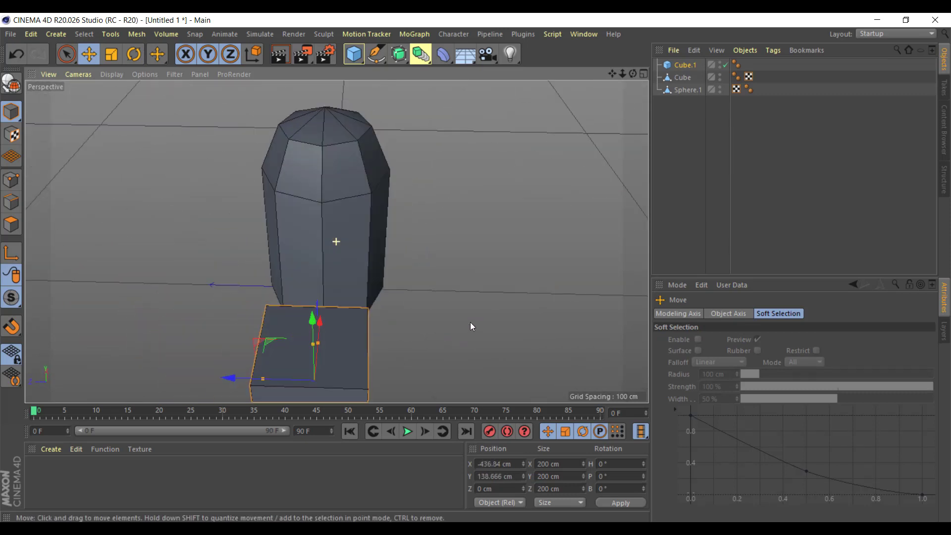
{"action": "mouse_move", "coordinate": [447, 278]}
{"action": "left_mouse_down", "text": "alt"}
{"action": "mouse_move", "coordinate": [204, 285]}
{"action": "mouse_move", "coordinate": [278, 299]}
{"action": "left_mouse_up", "text": "alt"}
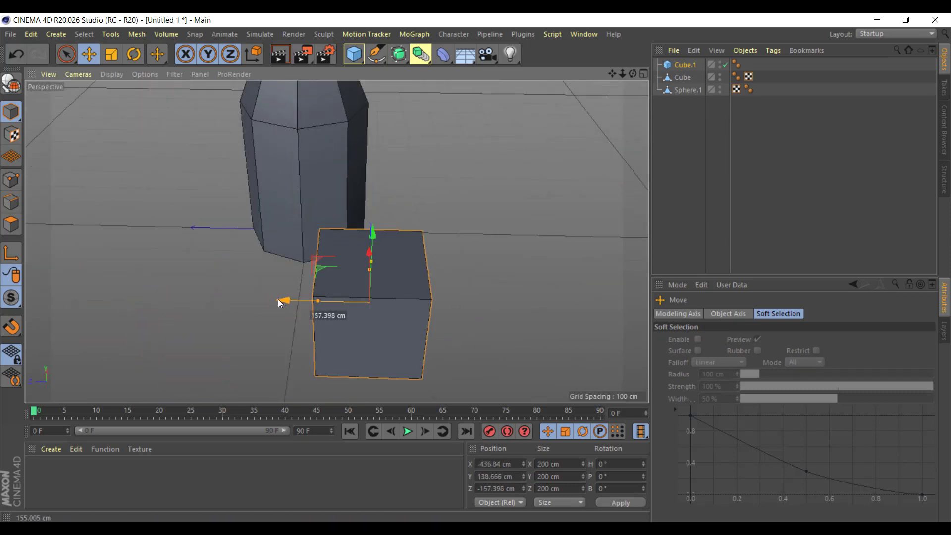
{"action": "mouse_move", "coordinate": [357, 269]}
{"action": "left_mouse_down", "text": "alt"}
{"action": "mouse_move", "coordinate": [317, 236]}
{"action": "mouse_move", "coordinate": [391, 261]}
{"action": "mouse_move", "coordinate": [367, 171]}
{"action": "left_mouse_up", "text": "alt"}
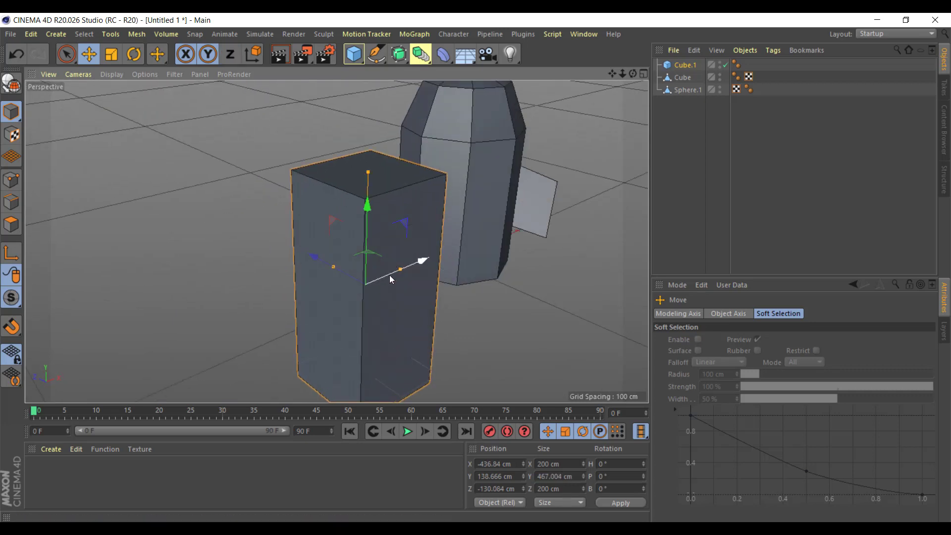
{"action": "mouse_move", "coordinate": [331, 268]}
{"action": "left_mouse_down"}
{"action": "mouse_move", "coordinate": [358, 281]}
{"action": "mouse_move", "coordinate": [444, 278]}
{"action": "mouse_move", "coordinate": [311, 290]}
{"action": "mouse_move", "coordinate": [390, 314]}
{"action": "mouse_move", "coordinate": [465, 286]}
{"action": "left_mouse_up"}
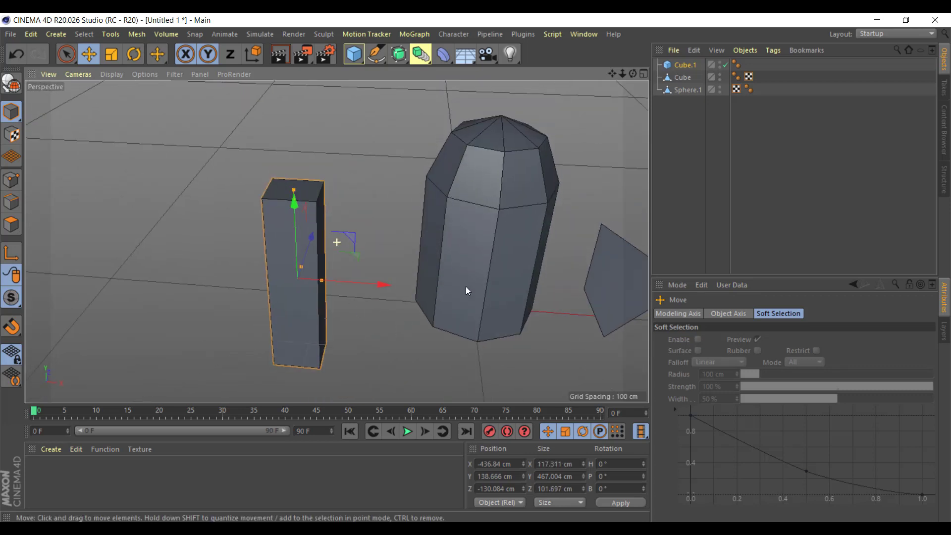
Connect the column and pillar with Connect Objects + Delete into one object, Cube.2
{"action": "left_click", "coordinate": [482, 233]}
{"action": "left_click", "coordinate": [287, 272], "text": "shift"}
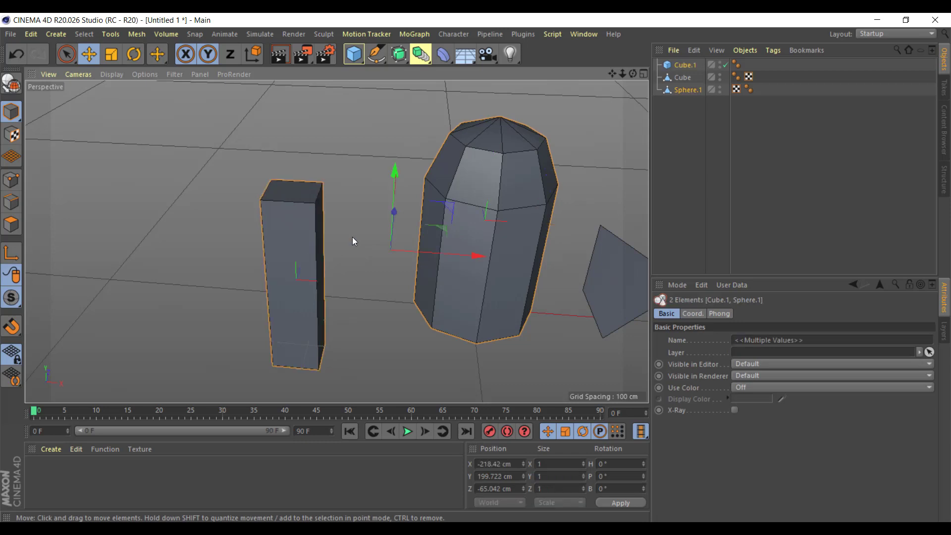
{"action": "right_click", "coordinate": [686, 66]}
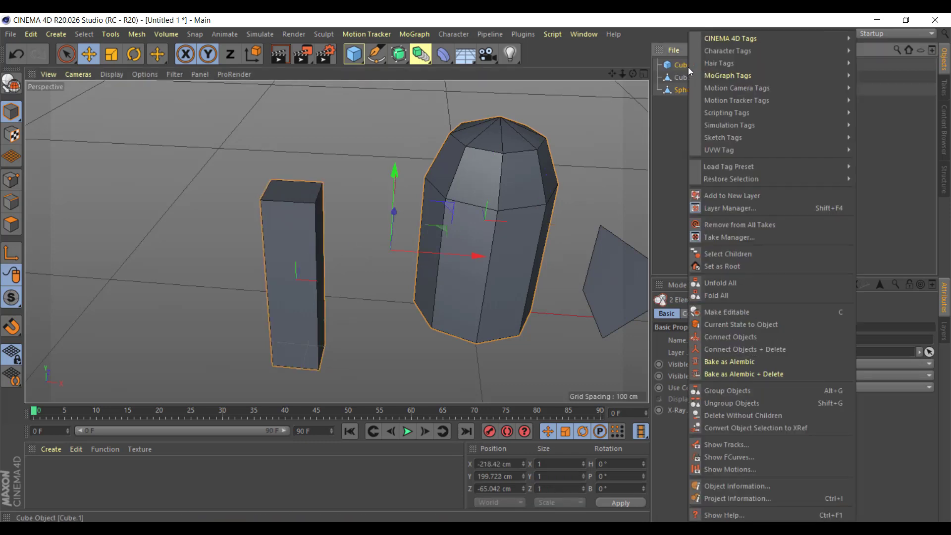
{"action": "left_click", "coordinate": [756, 350]}
{"action": "mouse_move", "coordinate": [522, 299]}
{"action": "left_mouse_down", "text": "alt"}
{"action": "mouse_move", "coordinate": [440, 311]}
{"action": "mouse_move", "coordinate": [431, 303]}
{"action": "left_mouse_up", "text": "alt"}
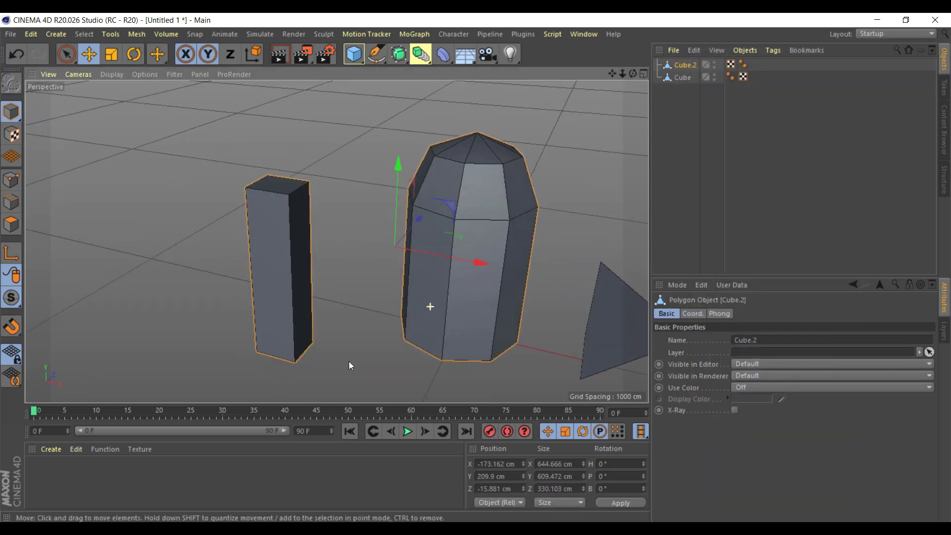
{"action": "left_click", "coordinate": [346, 307]}
{"action": "left_click", "coordinate": [12, 226]}
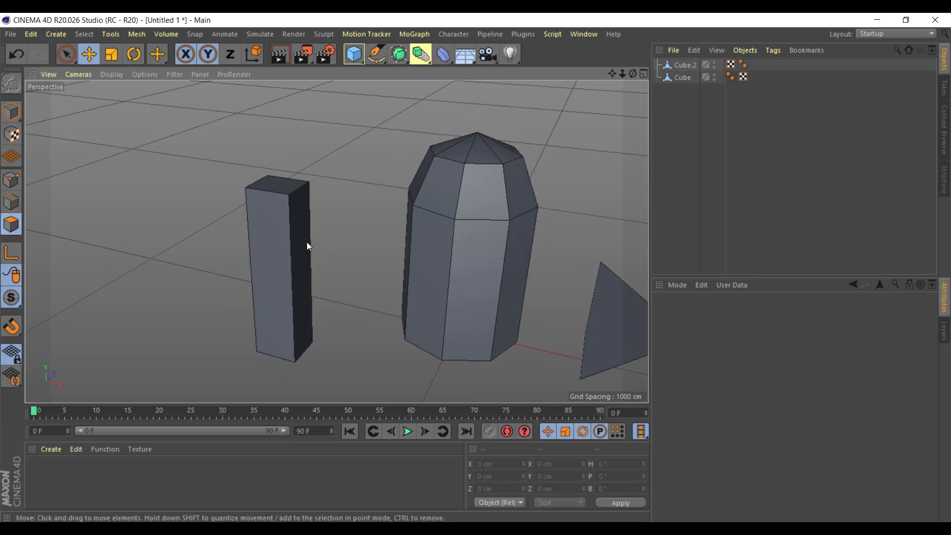
{"action": "left_click", "coordinate": [295, 243]}
{"action": "left_click", "coordinate": [432, 247]}
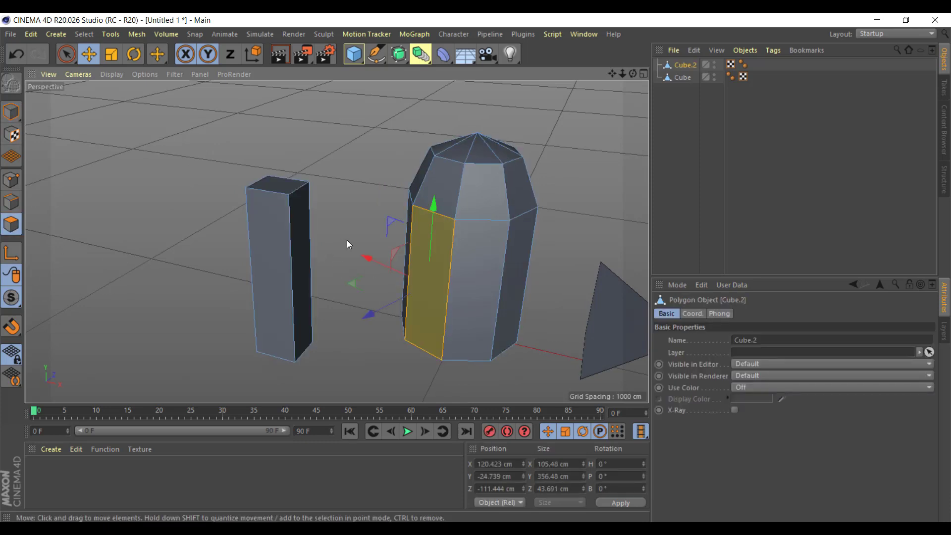
{"action": "left_click", "coordinate": [310, 241], "text": "shift"}
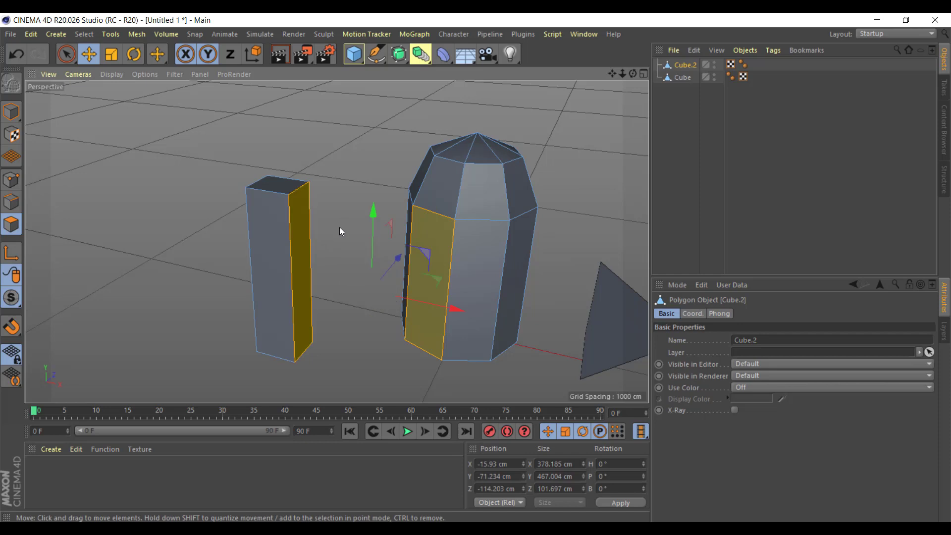
{"action": "left_click", "coordinate": [349, 241]}
{"action": "left_click", "coordinate": [308, 236]}
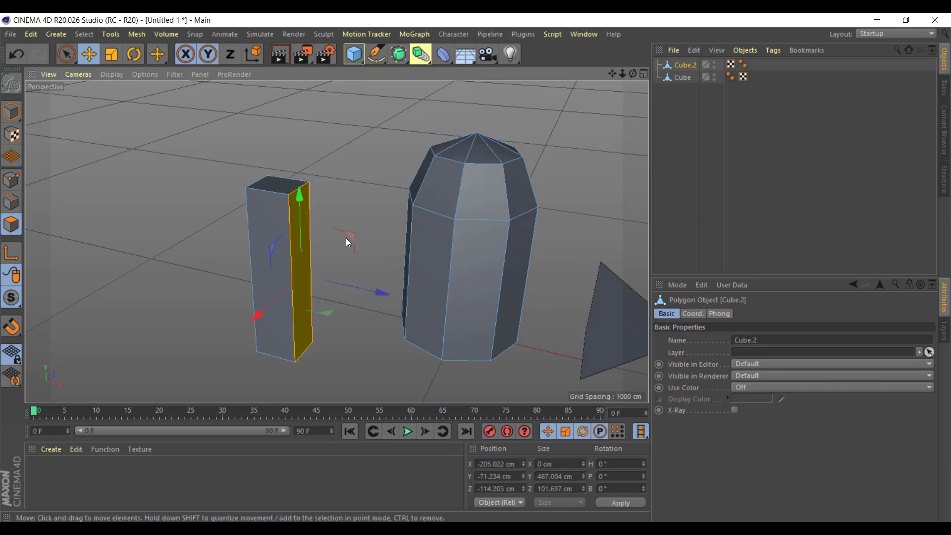
{"action": "mouse_move", "coordinate": [368, 231]}
{"action": "left_mouse_down", "text": "alt"}
{"action": "mouse_move", "coordinate": [390, 244]}
{"action": "mouse_move", "coordinate": [372, 256]}
{"action": "left_mouse_up", "text": "alt"}
{"action": "left_click", "coordinate": [384, 249], "text": "shift"}
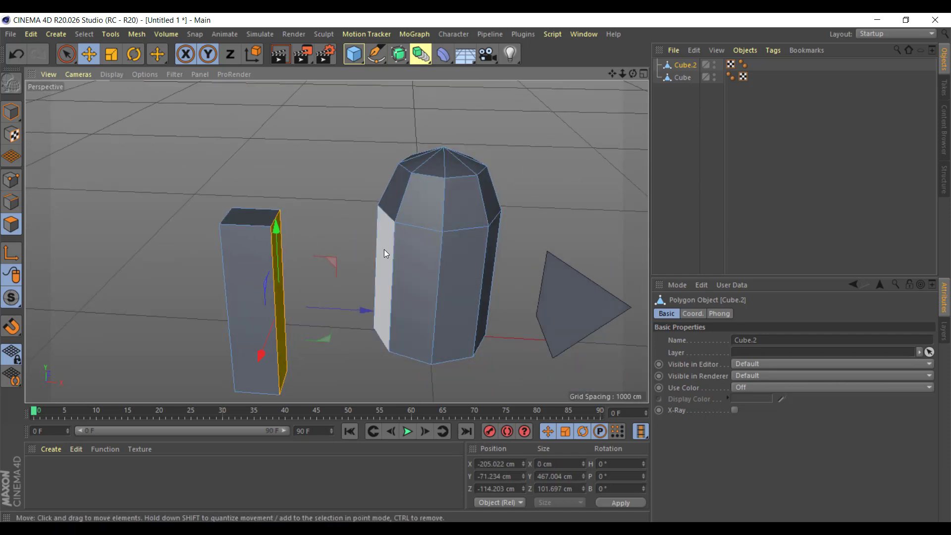
{"action": "right_click", "coordinate": [312, 162]}
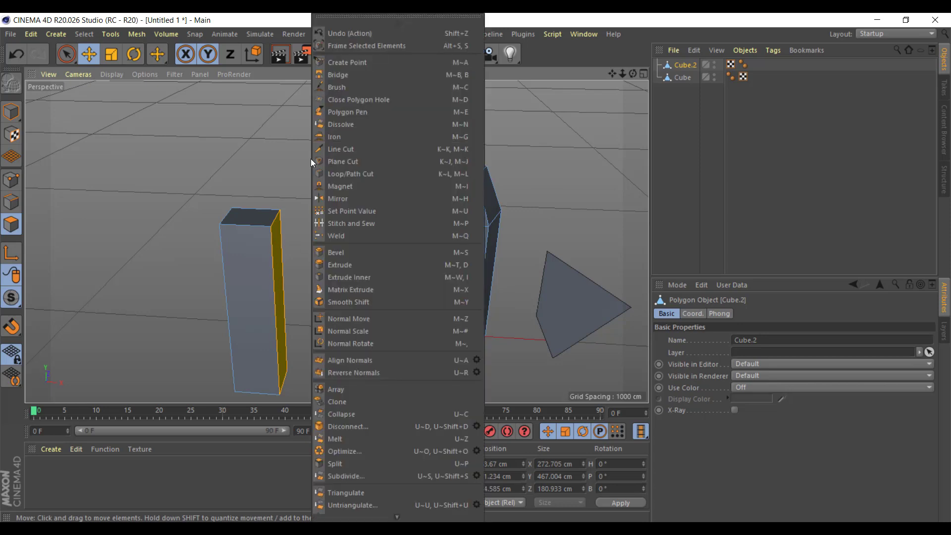
{"action": "left_click", "coordinate": [364, 236]}
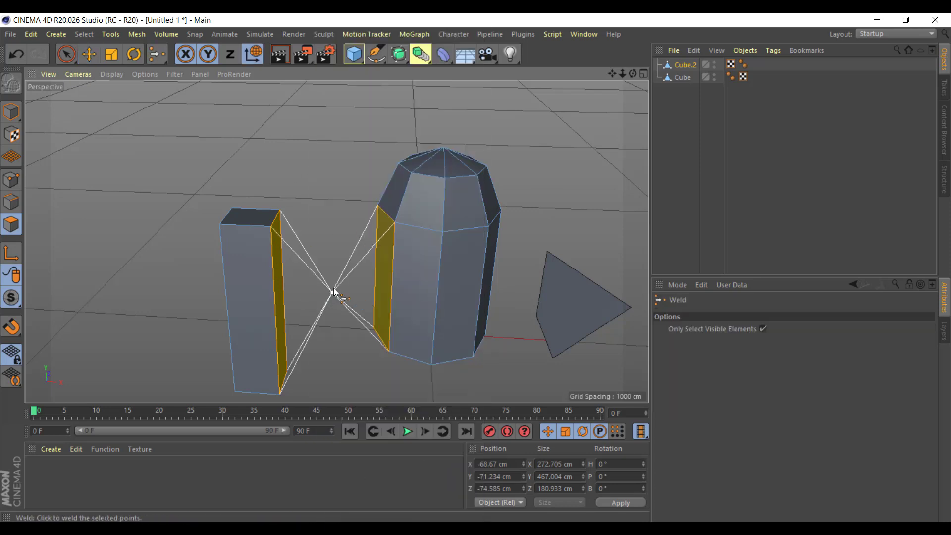
{"action": "left_click", "coordinate": [384, 260]}
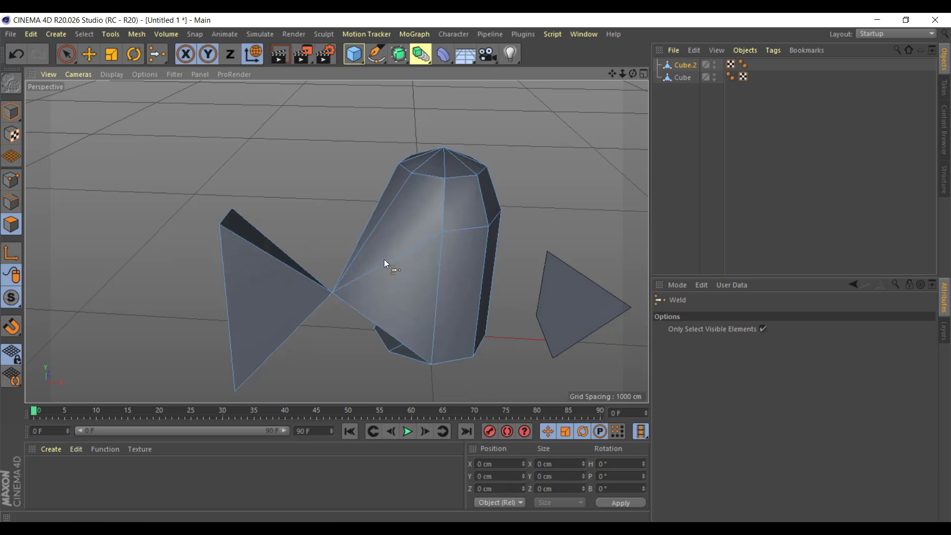
{"action": "key", "text": "ctrl+z"}
{"action": "left_click", "coordinate": [269, 296]}
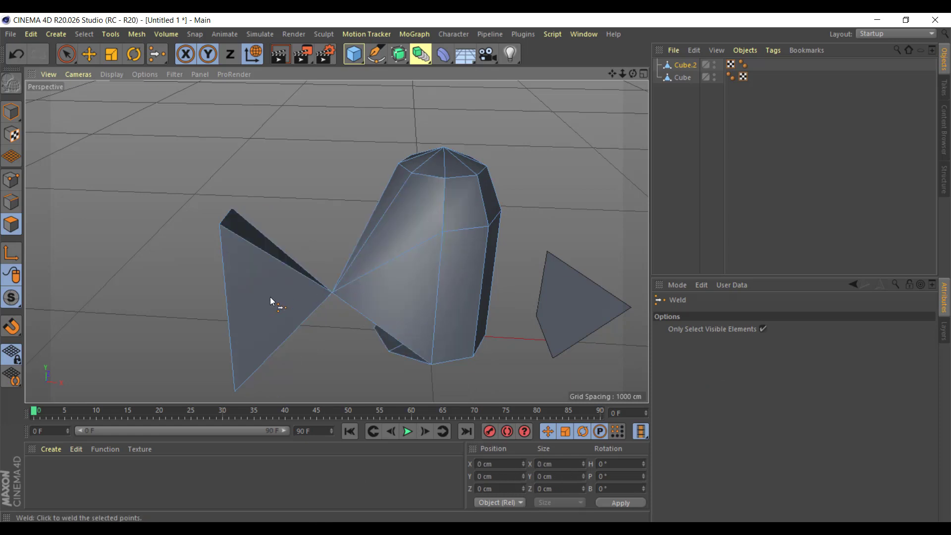
{"action": "key", "text": "ctrl+z"}
{"action": "left_click", "coordinate": [302, 286]}
{"action": "key", "text": "ctrl+z"}
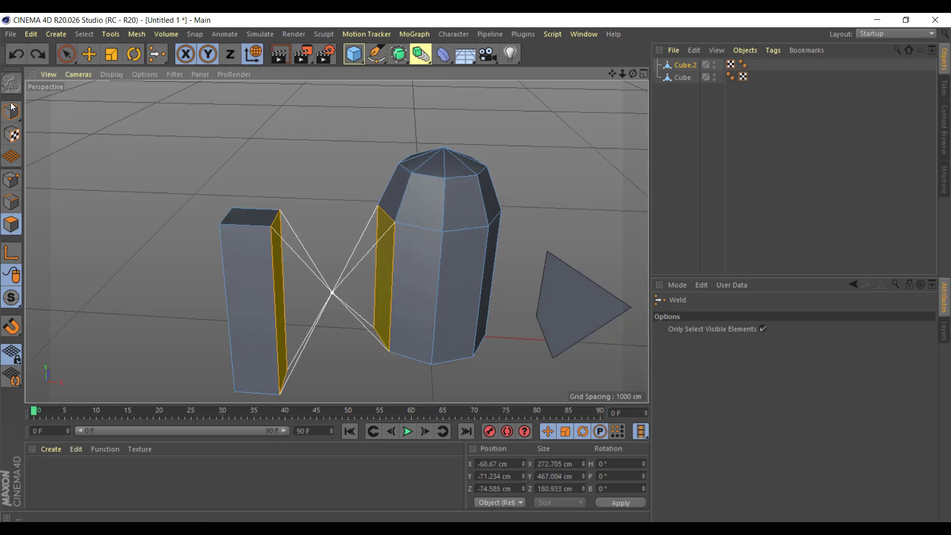
{"action": "left_click", "coordinate": [12, 107]}
{"action": "scroll", "coordinate": [295, 230], "scroll_direction": "down", "scroll_amount": 3}
{"action": "mouse_move", "coordinate": [297, 232]}
{"action": "left_mouse_down", "text": "alt"}
{"action": "mouse_move", "coordinate": [317, 242]}
{"action": "mouse_move", "coordinate": [280, 252]}
{"action": "left_mouse_up", "text": "alt"}
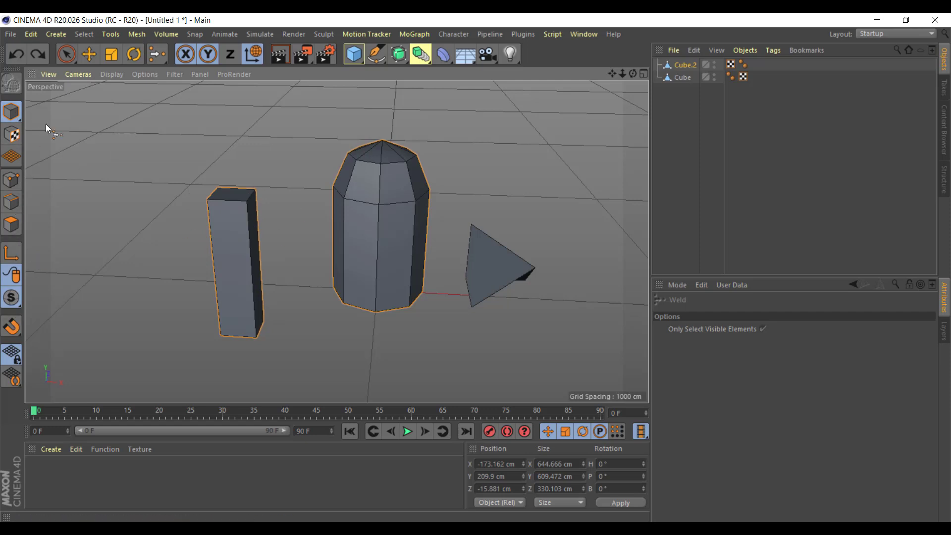
Rectangle-select the pillar's top points and scale them down to a small face
{"action": "left_click", "coordinate": [14, 186]}
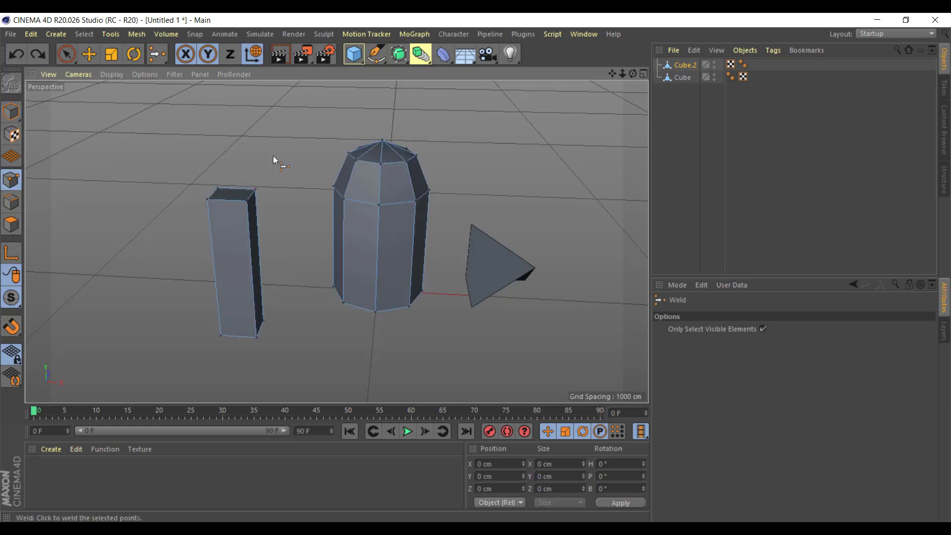
{"action": "left_click_drag", "start_coordinate": [76, 56], "coordinate": [100, 92]}
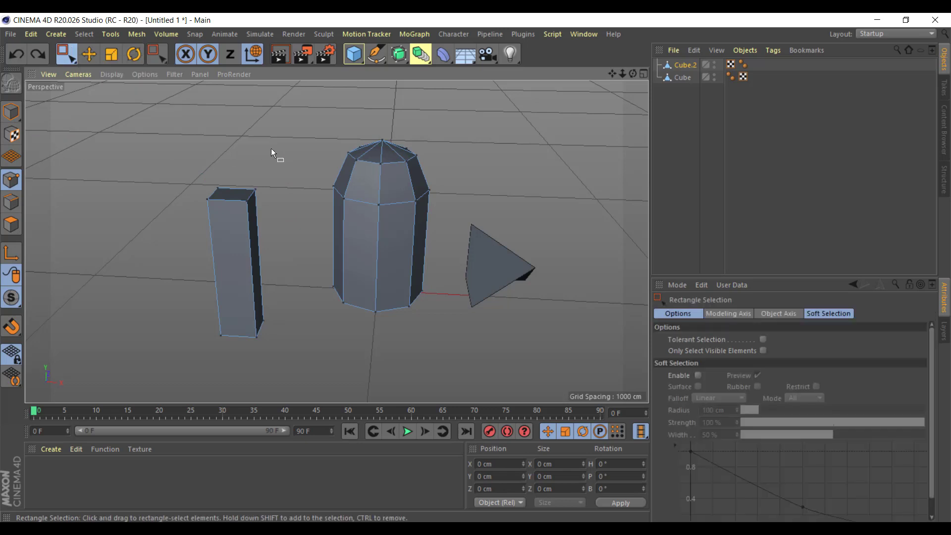
{"action": "left_click_drag", "start_coordinate": [271, 148], "coordinate": [161, 214]}
{"action": "scroll", "coordinate": [208, 218], "scroll_direction": "up", "scroll_amount": 10}
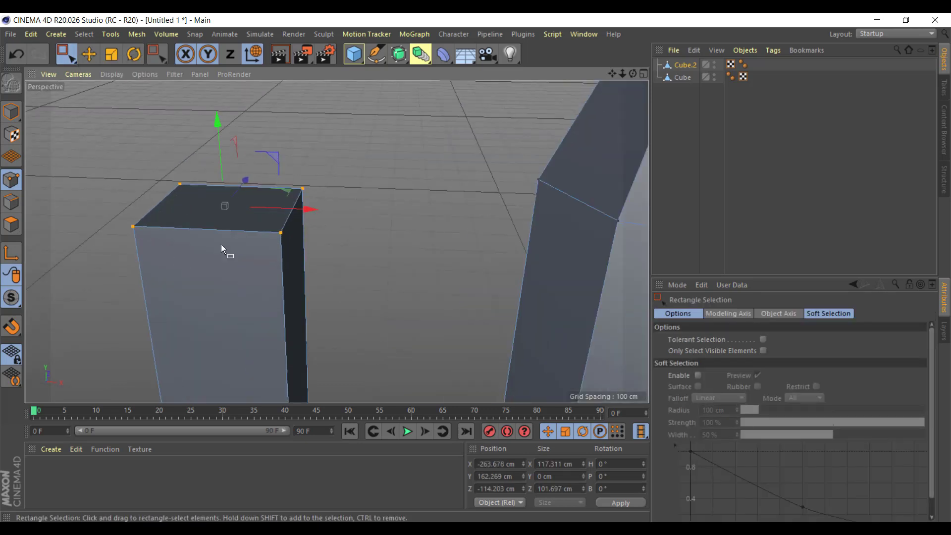
{"action": "key", "text": "r"}
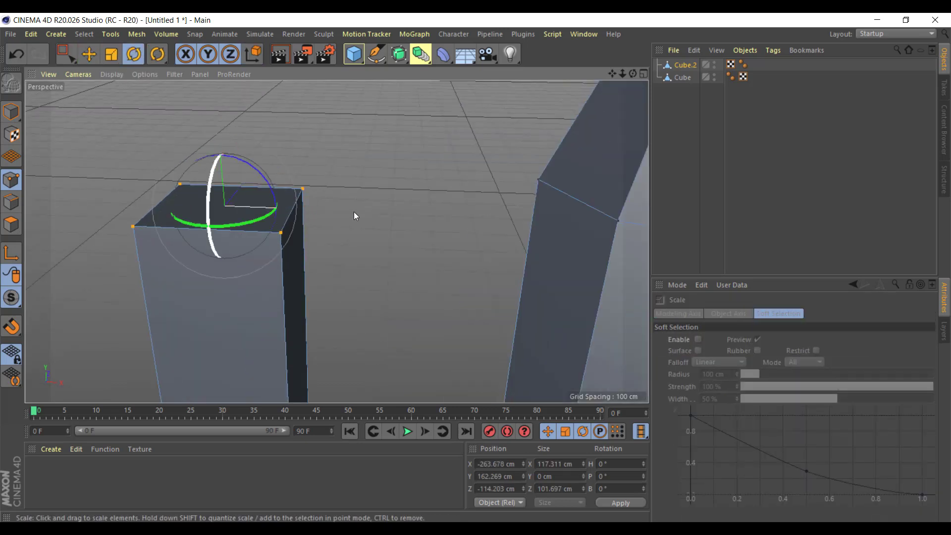
{"action": "key", "text": "t"}
{"action": "key", "text": "r"}
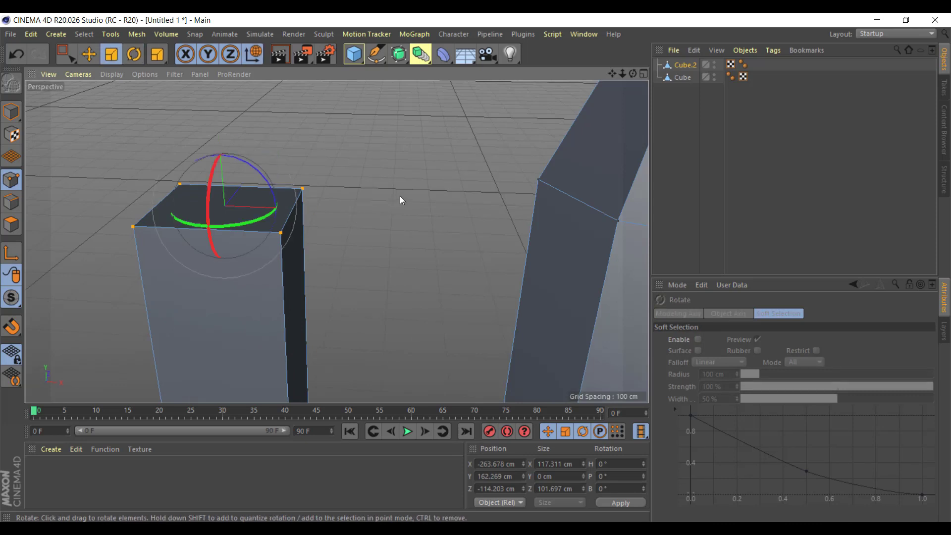
{"action": "key", "text": "t"}
{"action": "left_click_drag", "start_coordinate": [409, 169], "coordinate": [142, 257]}
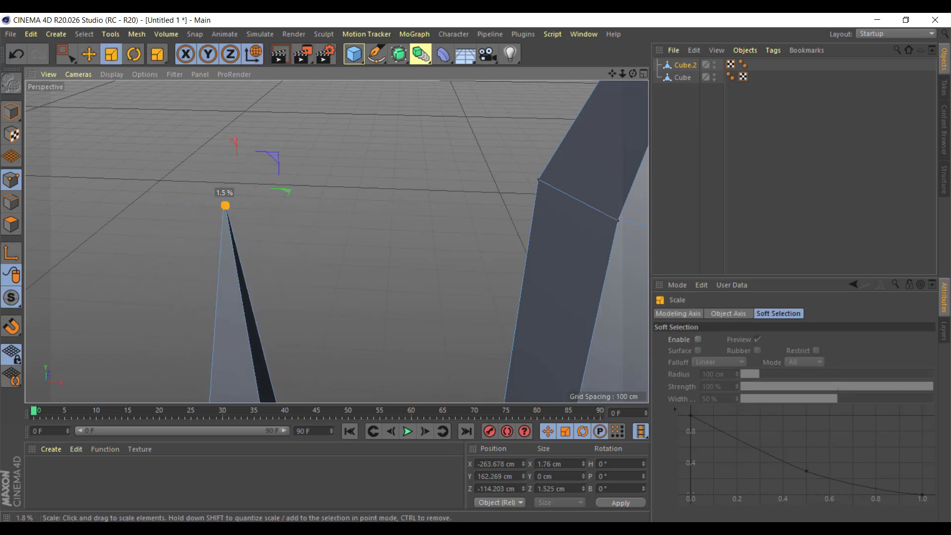
{"action": "mouse_move", "coordinate": [276, 165]}
{"action": "left_mouse_down", "text": "alt"}
{"action": "mouse_move", "coordinate": [146, 263]}
{"action": "mouse_move", "coordinate": [264, 204]}
{"action": "mouse_move", "coordinate": [245, 272]}
{"action": "left_mouse_up", "text": "alt"}
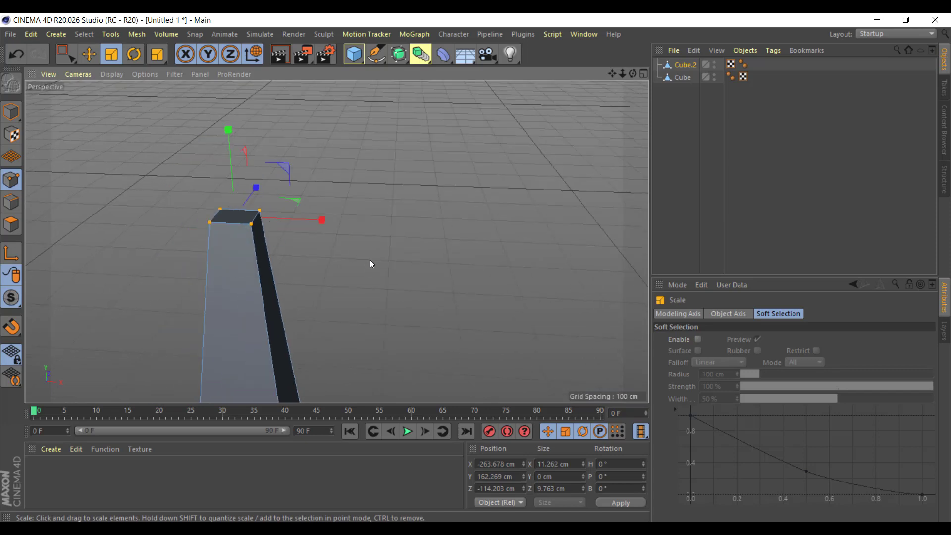
Select two corners of the top face and weld them into one point
{"action": "left_click", "coordinate": [337, 172]}
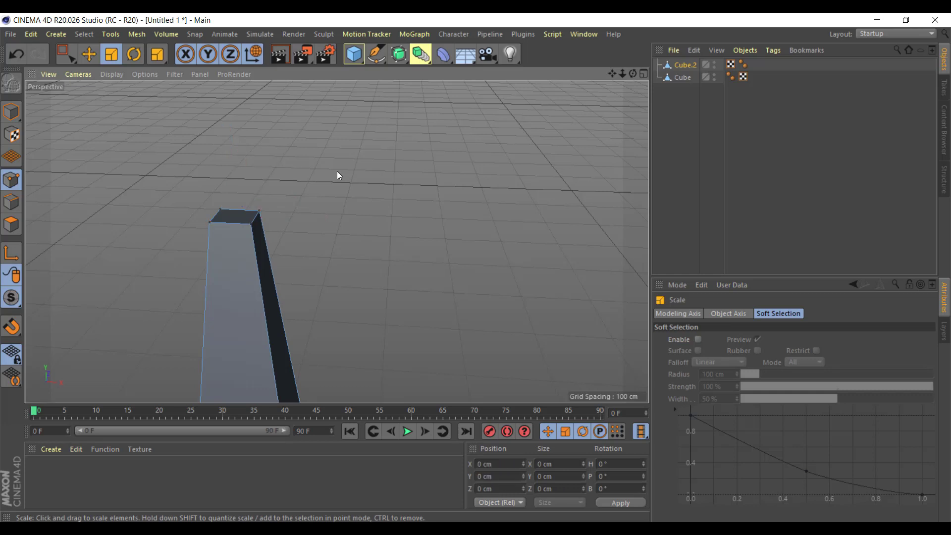
{"action": "right_click", "coordinate": [273, 185]}
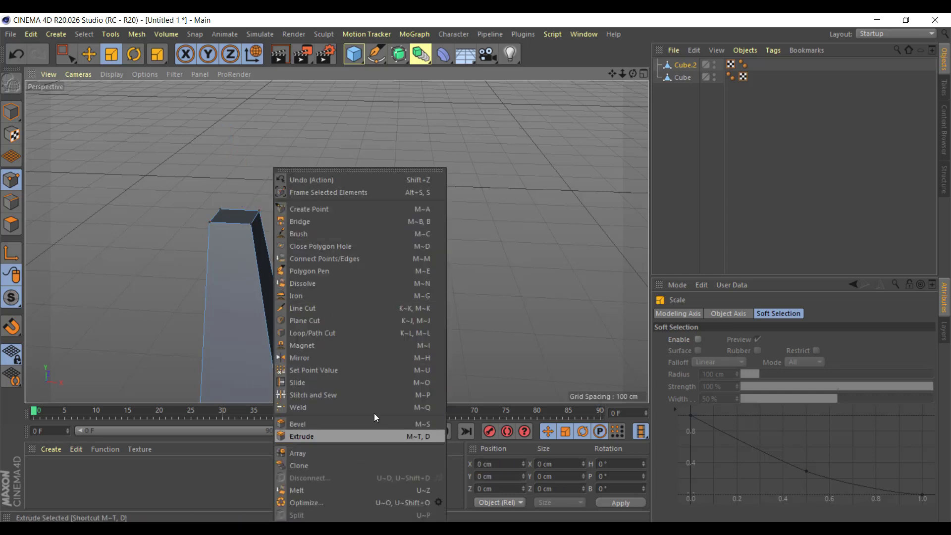
{"action": "left_click", "coordinate": [178, 178]}
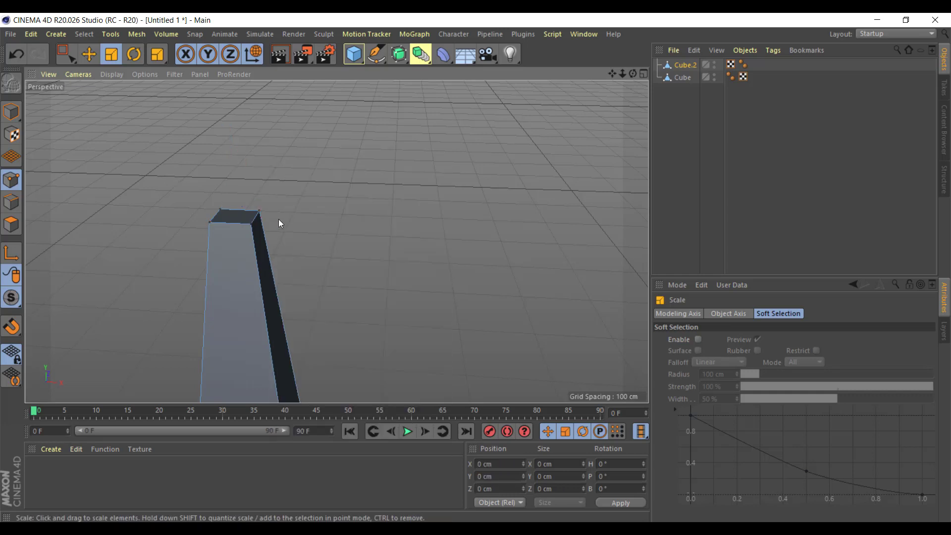
{"action": "left_click", "coordinate": [259, 211]}
{"action": "left_click", "coordinate": [221, 209], "text": "shift"}
{"action": "right_click", "coordinate": [299, 192]}
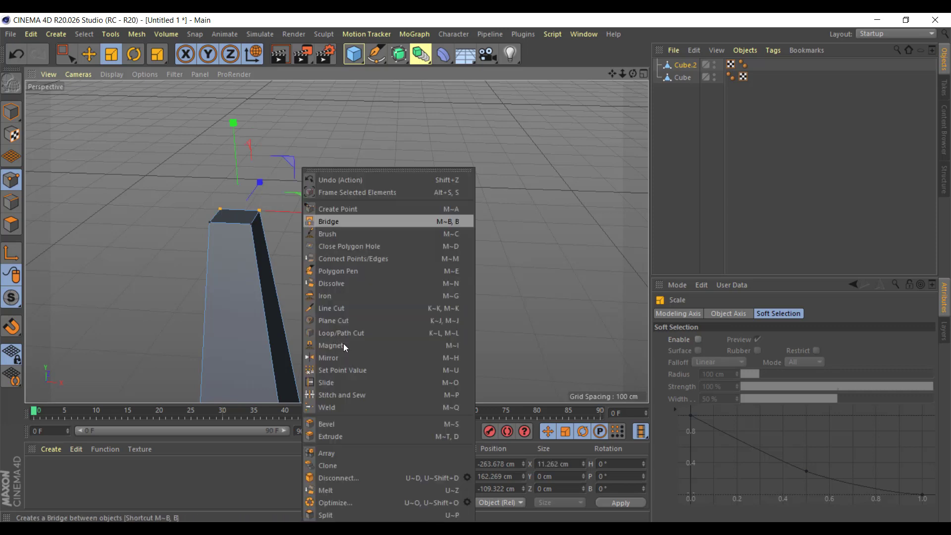
{"action": "left_click", "coordinate": [367, 406]}
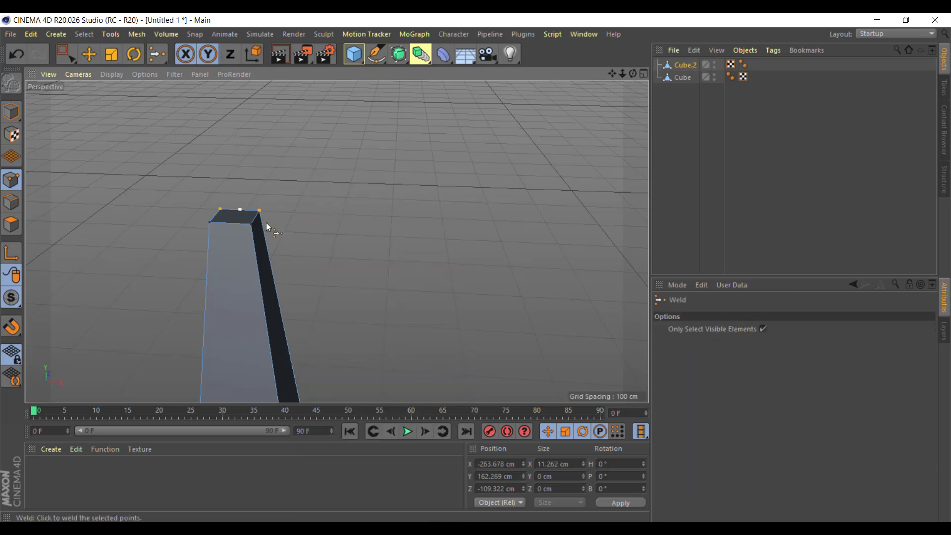
{"action": "left_click", "coordinate": [237, 212]}
Weld the remaining two top corners together
{"action": "left_click", "coordinate": [67, 52]}
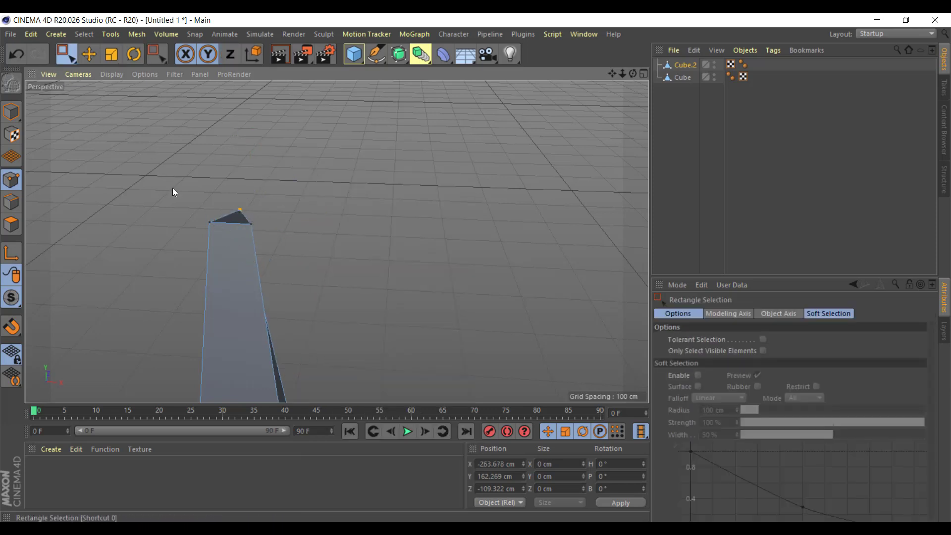
{"action": "left_click_drag", "start_coordinate": [199, 221], "coordinate": [272, 238]}
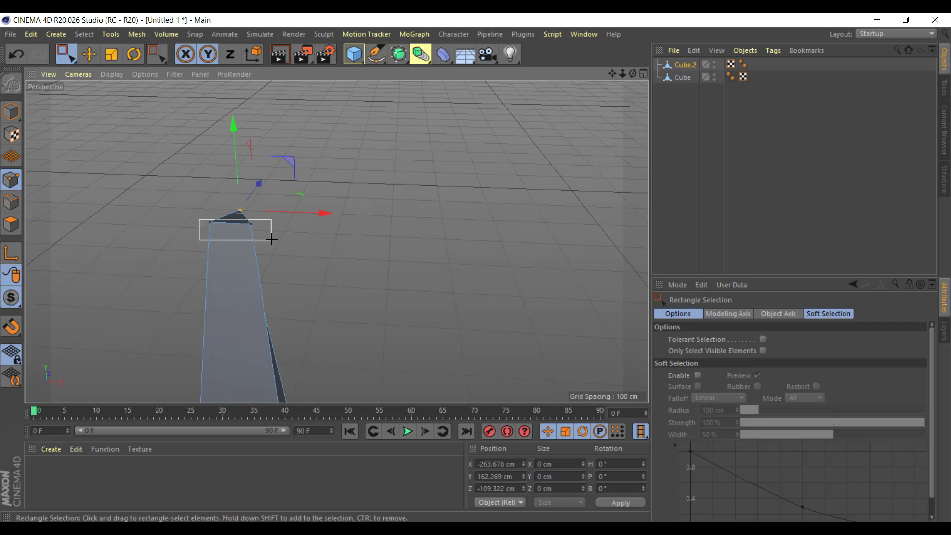
{"action": "right_click", "coordinate": [282, 198]}
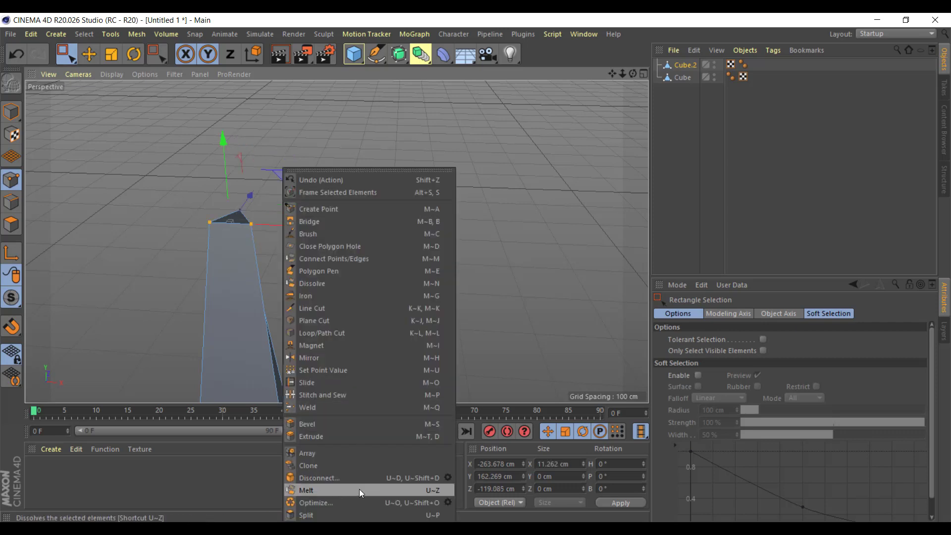
{"action": "left_click", "coordinate": [376, 403]}
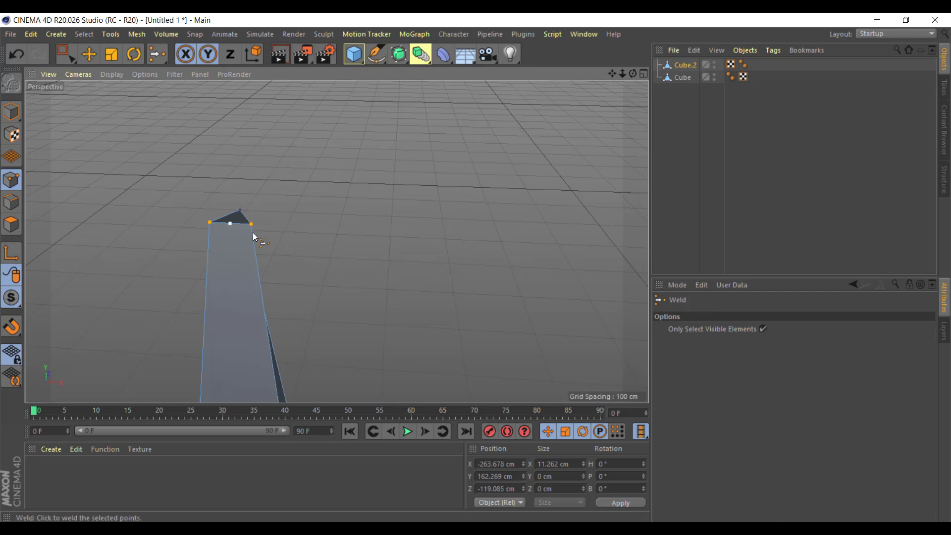
{"action": "left_click", "coordinate": [230, 221]}
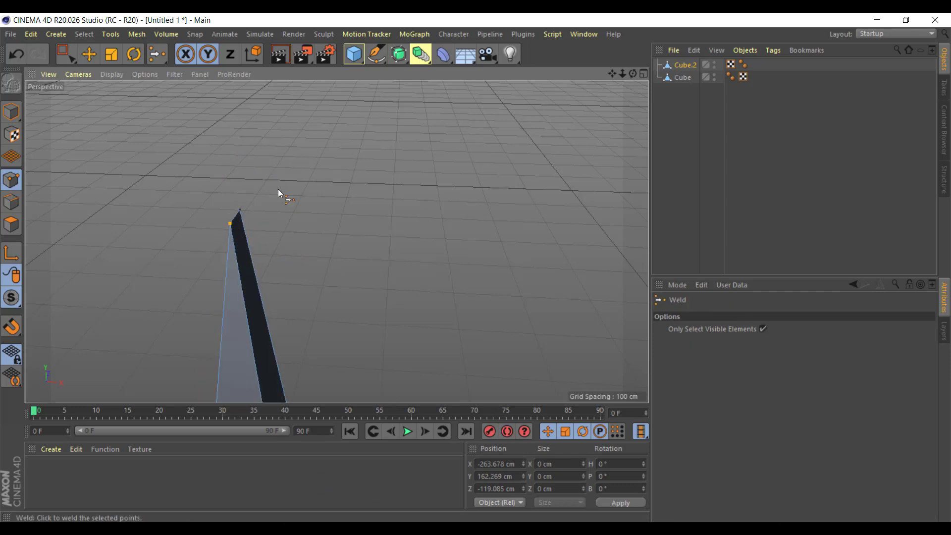
Weld all remaining top points of the pillar into a single apex
{"action": "left_click", "coordinate": [11, 111]}
{"action": "left_click", "coordinate": [10, 179]}
{"action": "left_click", "coordinate": [66, 54]}
{"action": "left_click_drag", "start_coordinate": [266, 188], "coordinate": [170, 246]}
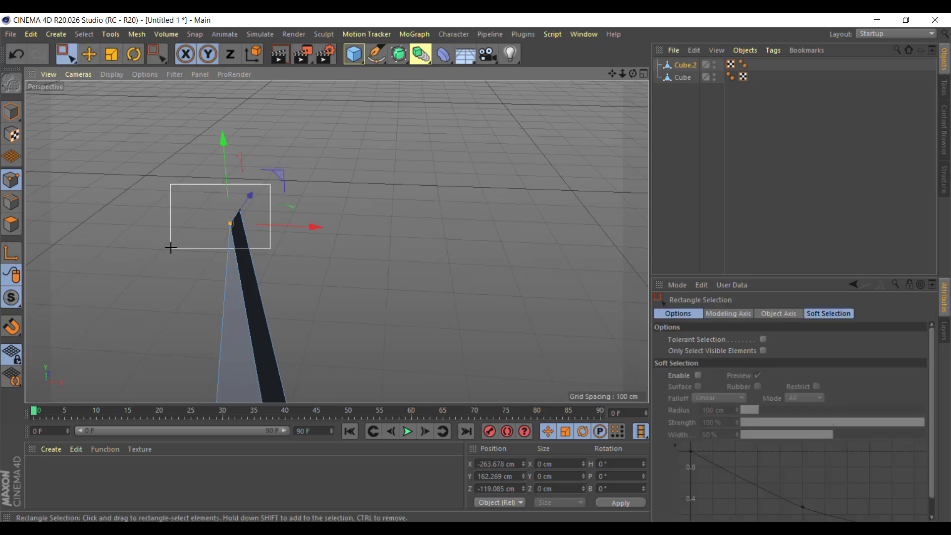
{"action": "right_click", "coordinate": [331, 183]}
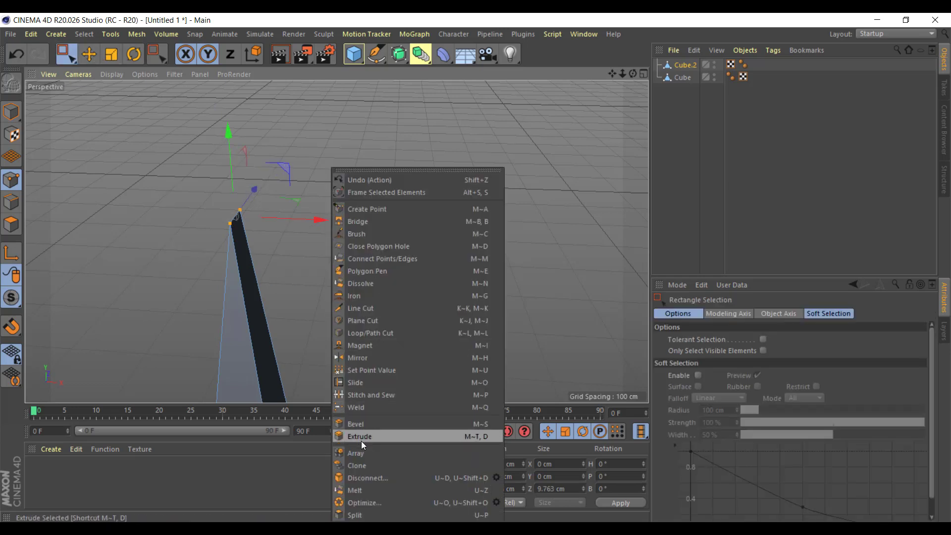
{"action": "left_click", "coordinate": [393, 406]}
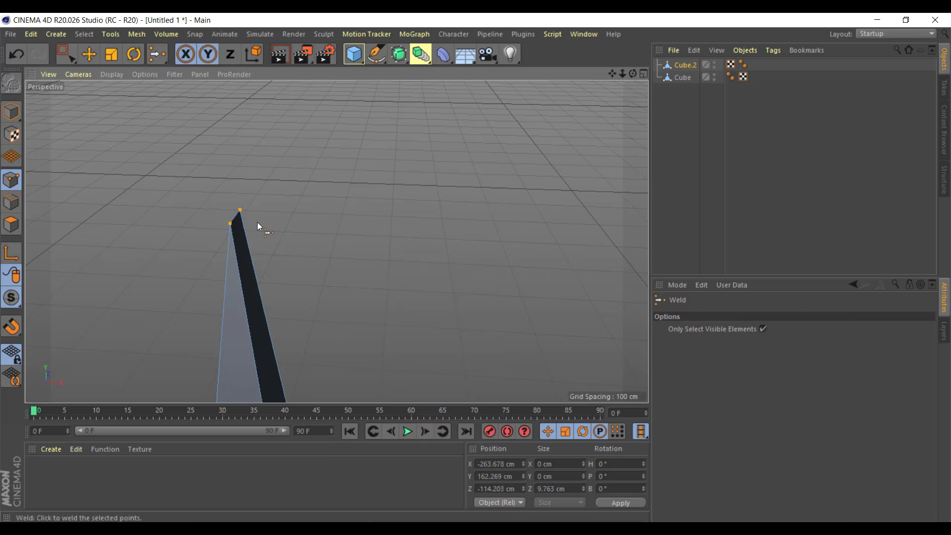
{"action": "left_click", "coordinate": [340, 248]}
{"action": "left_click_drag", "start_coordinate": [346, 252], "coordinate": [336, 211], "text": "alt"}
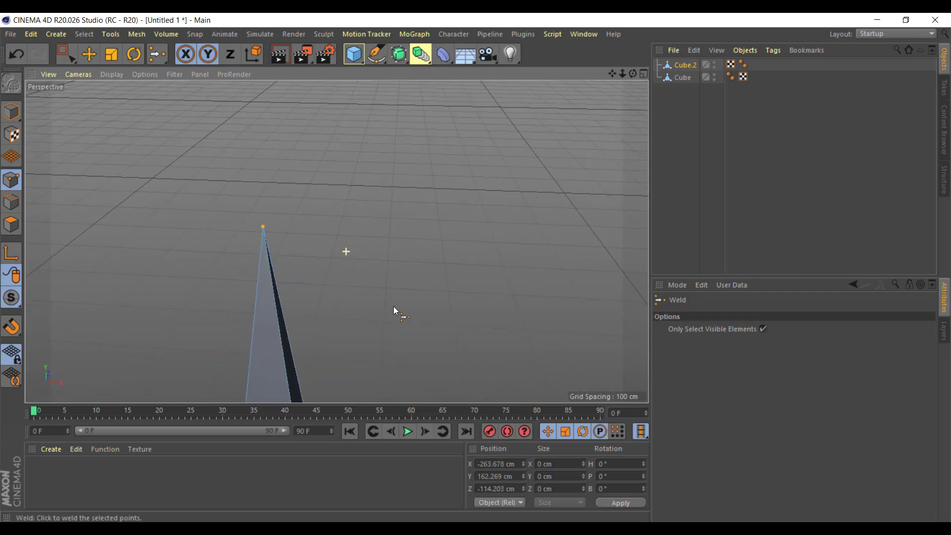
{"action": "scroll", "coordinate": [340, 213], "scroll_direction": "down", "scroll_amount": 2}
Lower the spike's apex point to turn the pillar into a short pyramid
{"action": "scroll", "coordinate": [340, 213], "scroll_direction": "down", "scroll_amount": 5}
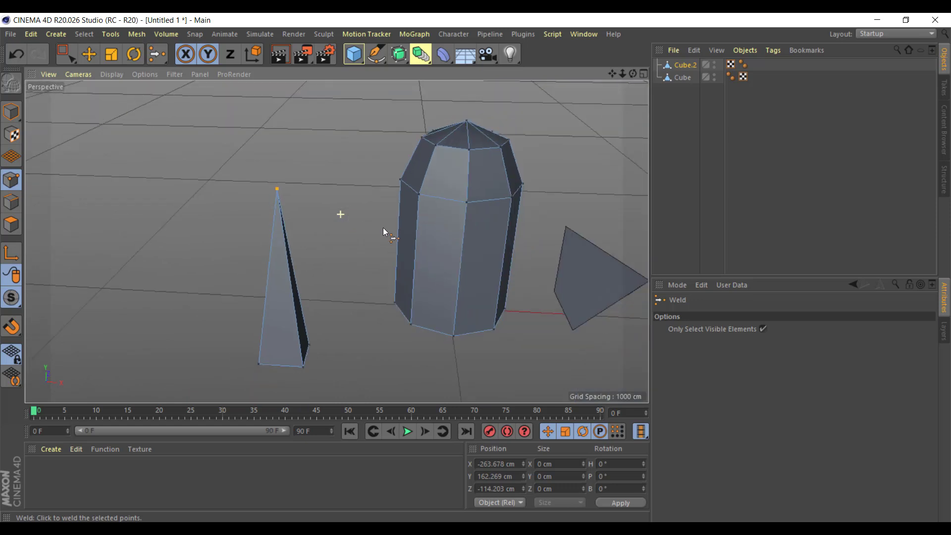
{"action": "left_click_drag", "start_coordinate": [382, 228], "coordinate": [333, 240], "text": "alt"}
{"action": "left_click", "coordinate": [66, 53]}
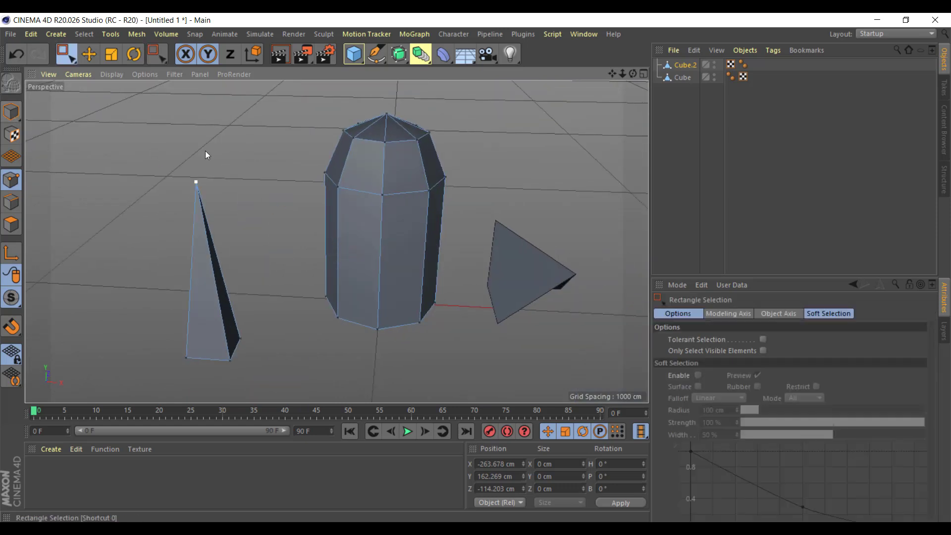
{"action": "left_click_drag", "start_coordinate": [185, 95], "coordinate": [206, 237]}
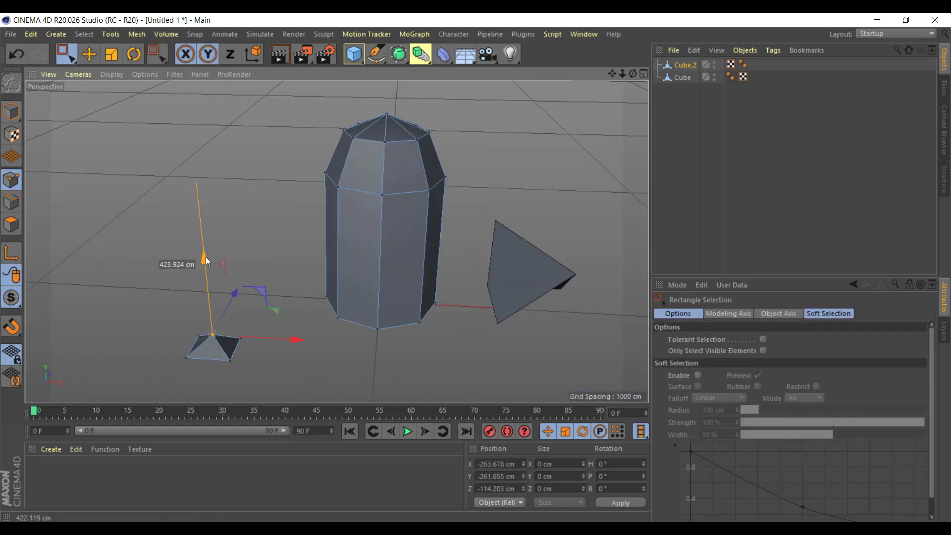
{"action": "mouse_move", "coordinate": [289, 260]}
{"action": "middle_mouse_down", "text": "alt"}
{"action": "mouse_move", "coordinate": [221, 234]}
{"action": "mouse_move", "coordinate": [224, 252]}
{"action": "middle_mouse_up", "text": "alt"}
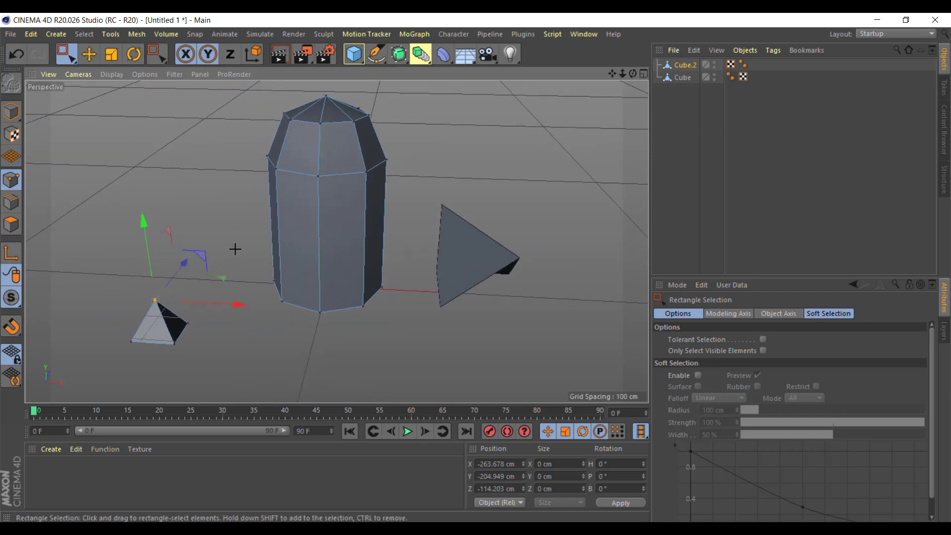
Raise all the pyramid's points, then return to Model mode and deselect everything
{"action": "left_click_drag", "start_coordinate": [240, 243], "coordinate": [80, 382]}
{"action": "left_click_drag", "start_coordinate": [155, 244], "coordinate": [144, 155]}
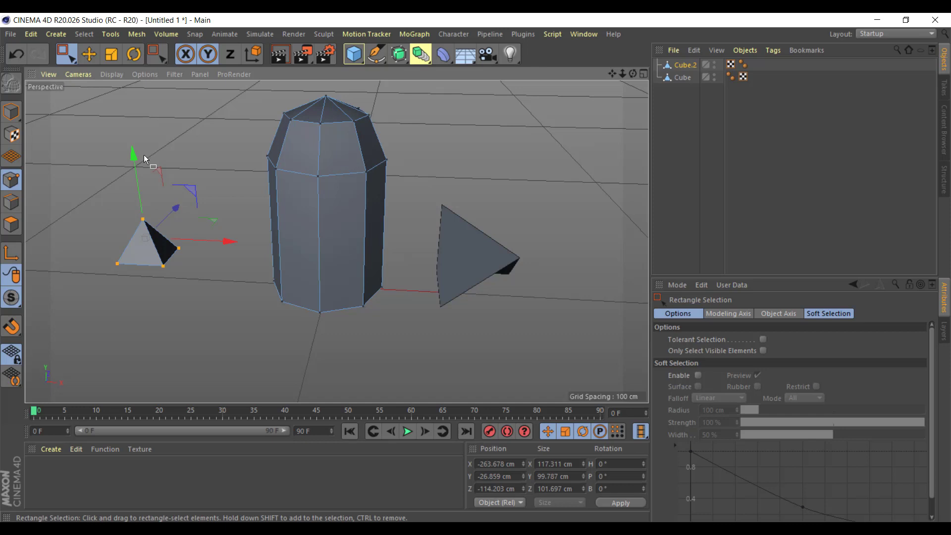
{"action": "right_click", "coordinate": [438, 114]}
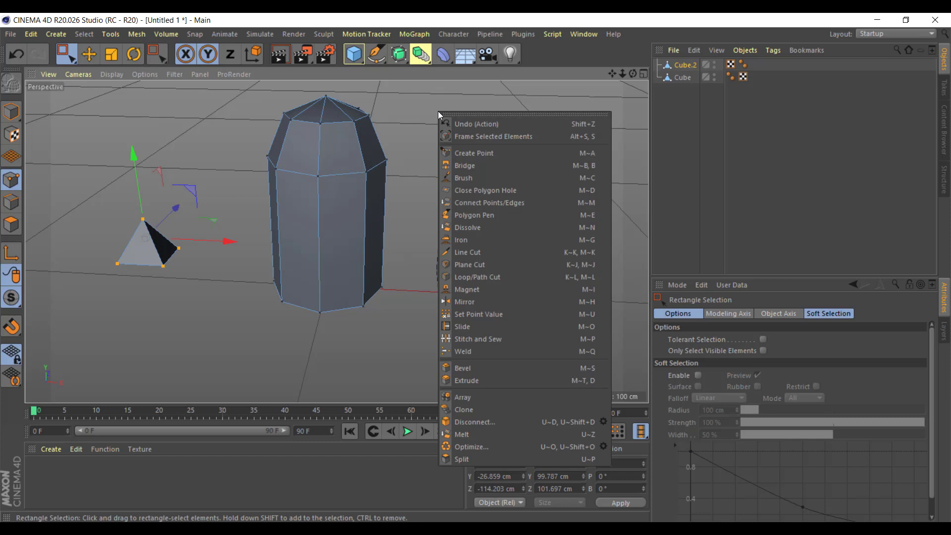
{"action": "left_click", "coordinate": [429, 111]}
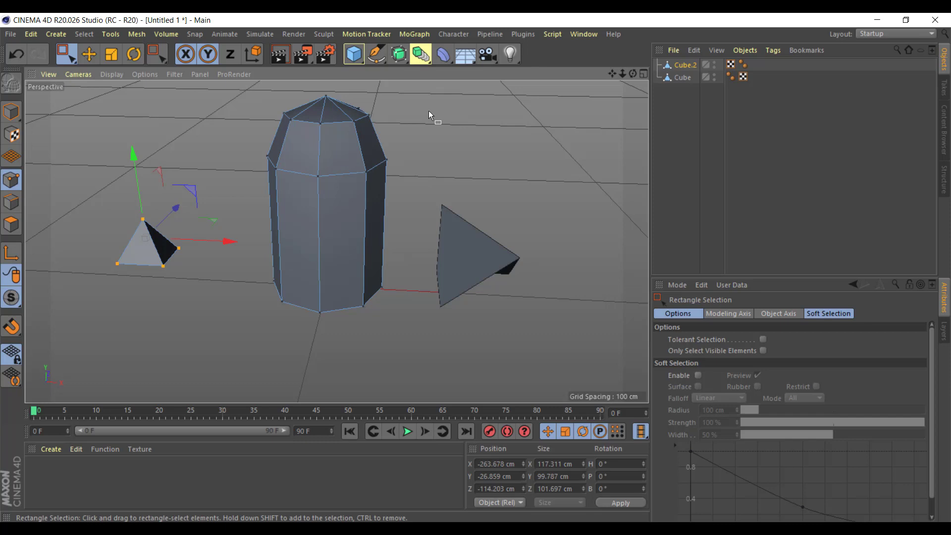
{"action": "left_click", "coordinate": [11, 111]}
{"action": "left_click", "coordinate": [304, 187]}
{"action": "left_click", "coordinate": [475, 179]}
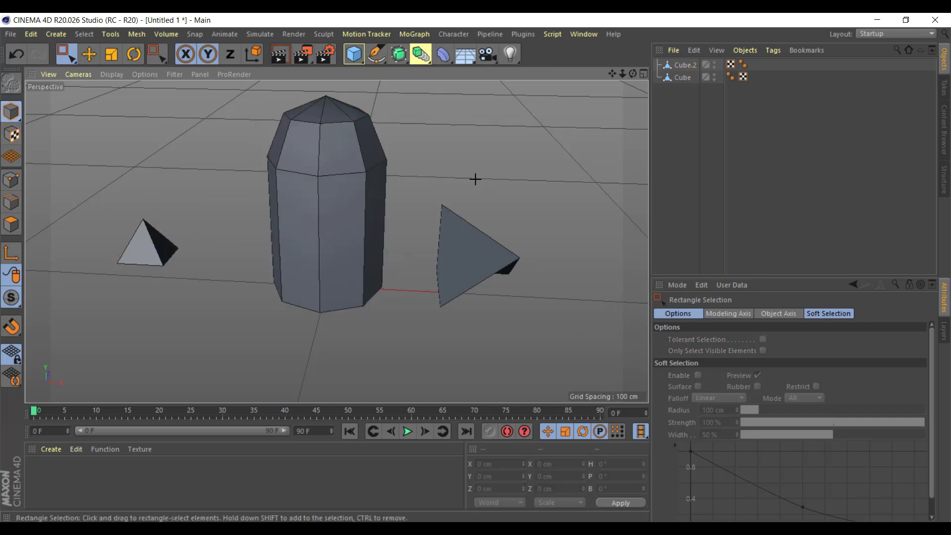